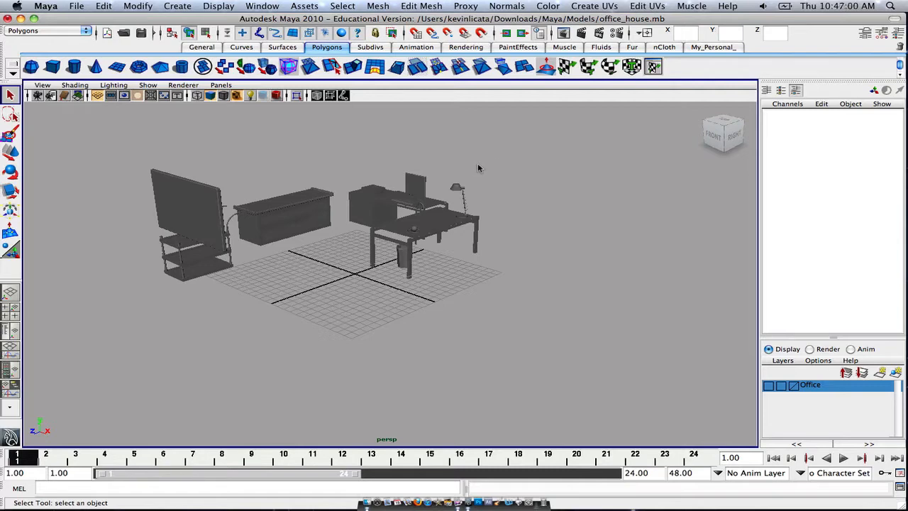
# Examine the office furniture models from several angles.
pyautogui.keyDown('alt'); pyautogui.moveTo(489, 166); pyautogui.dragTo(487, 219); pyautogui.keyUp('alt')
pyautogui.scroll(5, 488, 220)
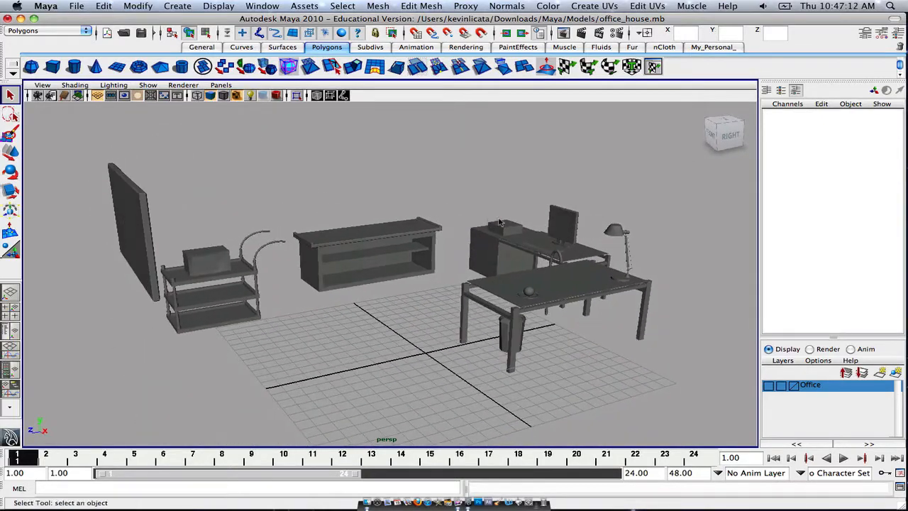
pyautogui.keyDown('alt'); pyautogui.moveTo(488, 220); pyautogui.dragTo(373, 176, button='middle'); pyautogui.keyUp('alt')
pyautogui.keyDown('alt'); pyautogui.moveTo(374, 175); pyautogui.dragTo(461, 206); pyautogui.keyUp('alt')
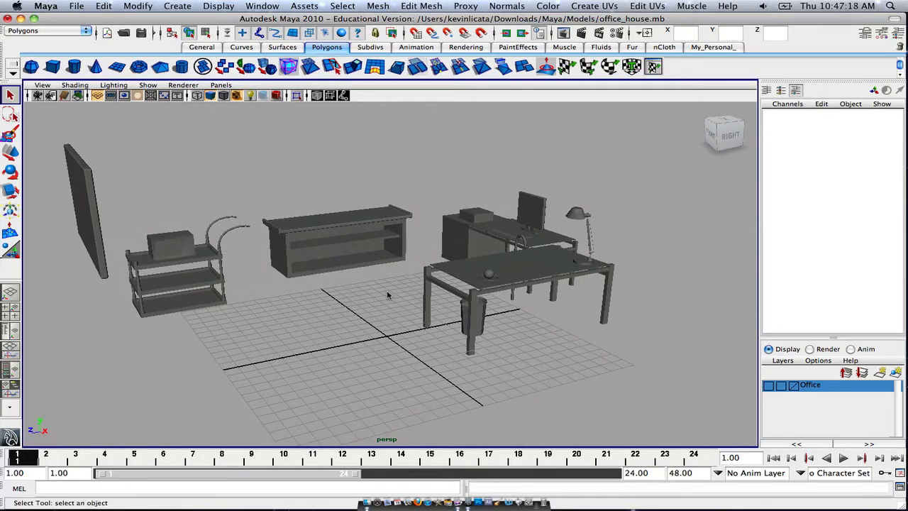
pyautogui.keyDown('alt'); pyautogui.moveTo(387, 295); pyautogui.dragTo(322, 264); pyautogui.keyUp('alt')
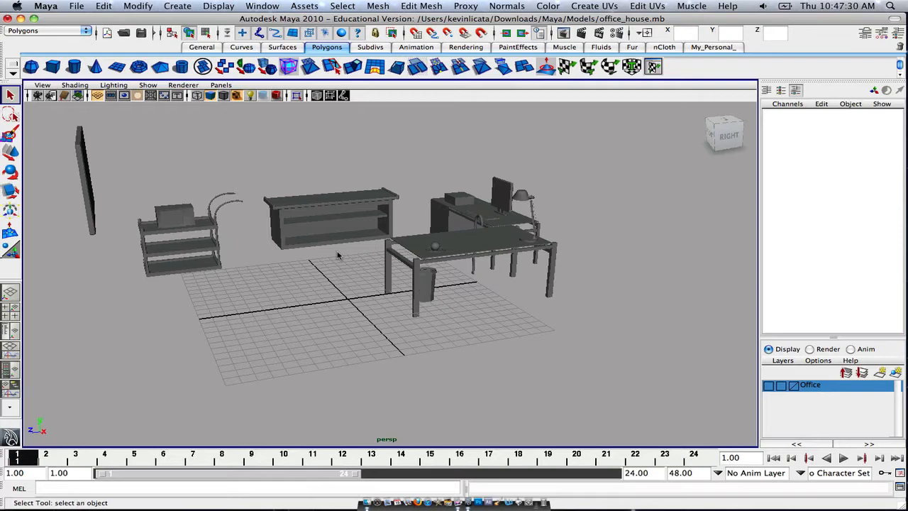
pyautogui.moveTo(337, 256)
pyautogui.keyDown('alt'); pyautogui.mouseDown()
pyautogui.moveTo(330, 196)
pyautogui.moveTo(274, 264)
pyautogui.moveTo(312, 251)
pyautogui.moveTo(284, 256)
pyautogui.moveTo(308, 264)
pyautogui.moveTo(252, 252)
pyautogui.moveTo(340, 248)
pyautogui.mouseUp(); pyautogui.keyUp('alt')
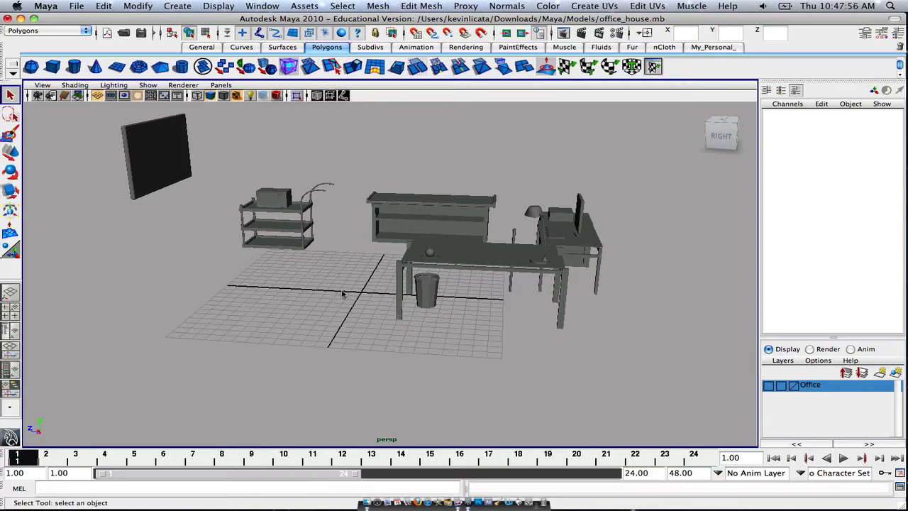
pyautogui.keyDown('alt'); pyautogui.moveTo(343, 294); pyautogui.dragTo(213, 241); pyautogui.keyUp('alt')
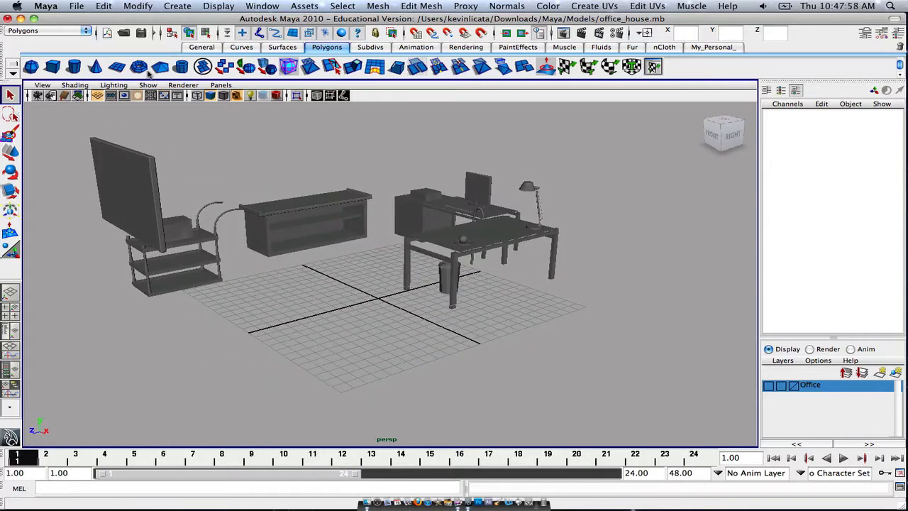
pyautogui.keyDown('alt'); pyautogui.moveTo(407, 287); pyautogui.dragTo(380, 290); pyautogui.keyUp('alt')
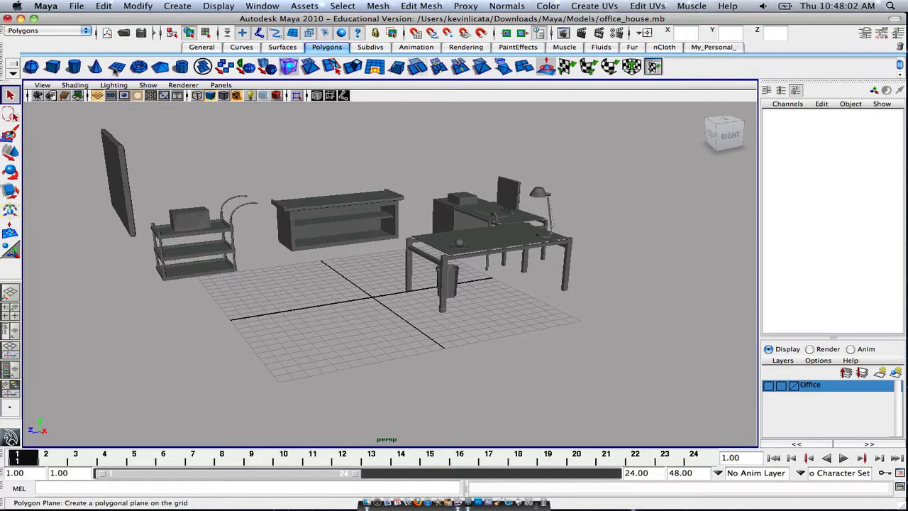
# Create a large square polygon plane on the grid, centred at about X 6.8, Z 11.2.
pyautogui.click(115, 69)
pyautogui.keyDown('alt'); pyautogui.moveTo(329, 250); pyautogui.dragTo(304, 194, button='middle'); pyautogui.keyUp('alt')
pyautogui.scroll(-8, 319, 223)
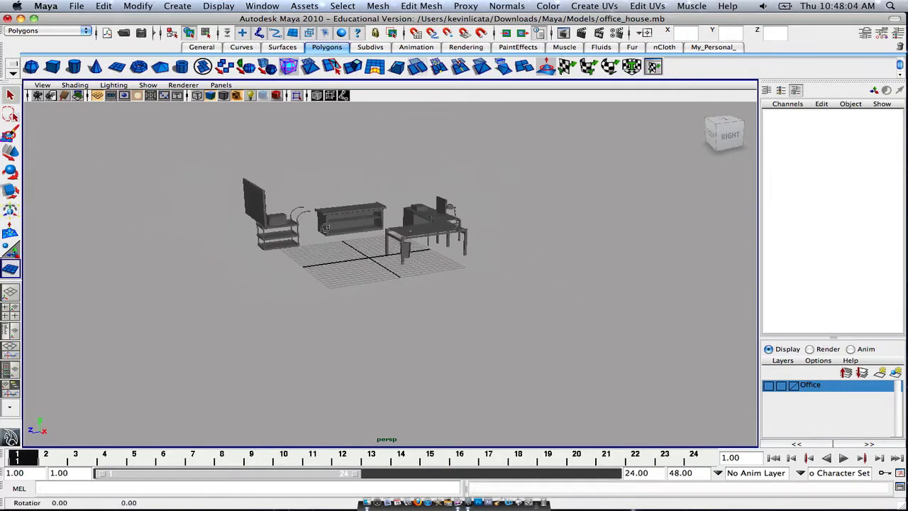
pyautogui.keyDown('alt'); pyautogui.moveTo(324, 227); pyautogui.dragTo(324, 259); pyautogui.keyUp('alt')
pyautogui.scroll(5, 324, 260)
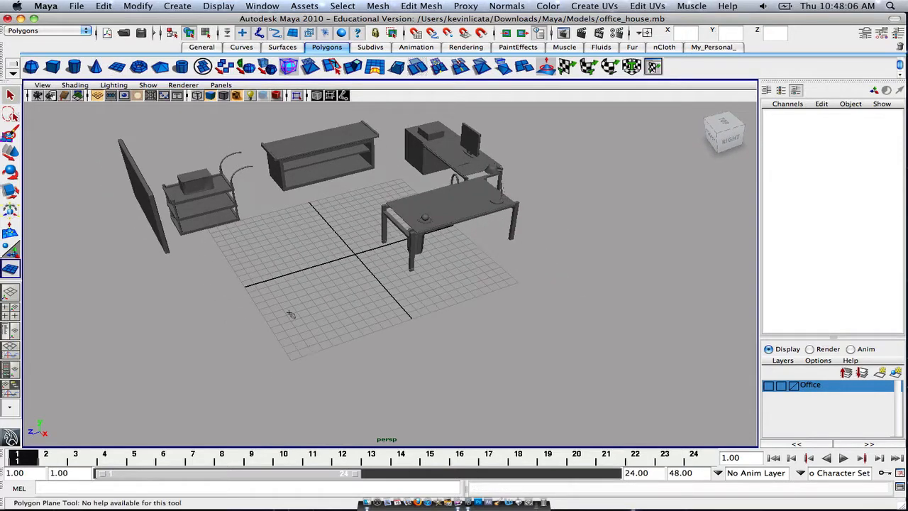
pyautogui.moveTo(284, 326); pyautogui.dragTo(410, 371)
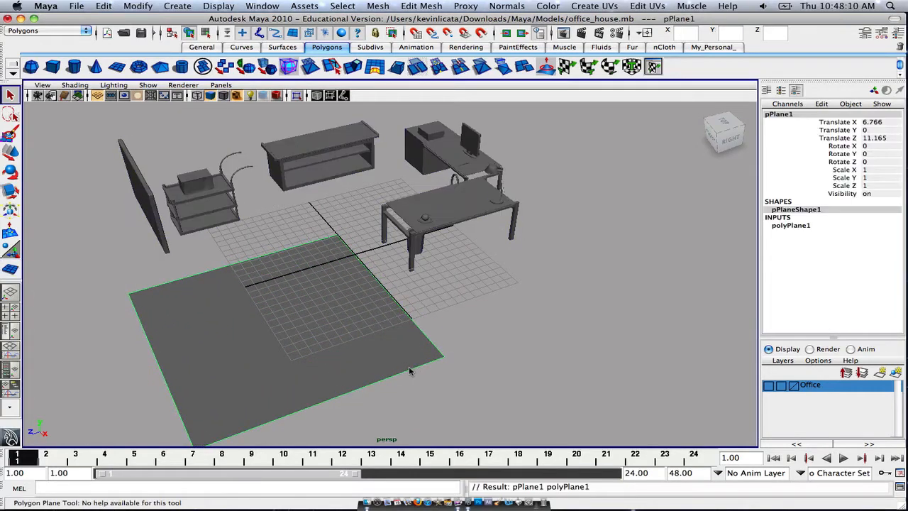
# Move the plane along the X axis, clear of the furniture, to about X 28.6.
pyautogui.keyDown('alt'); pyautogui.moveTo(412, 372); pyautogui.dragTo(411, 263, button='middle'); pyautogui.keyUp('alt')
pyautogui.press('w')
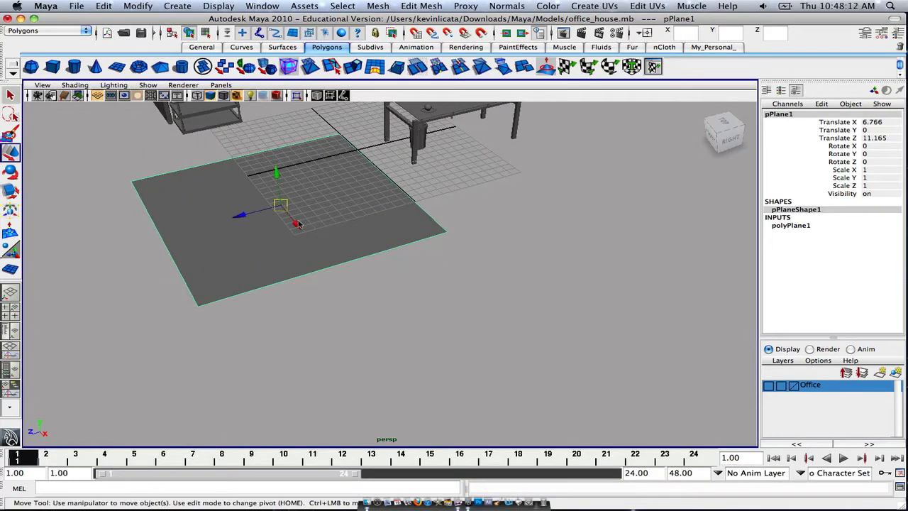
pyautogui.moveTo(298, 224); pyautogui.dragTo(480, 327)
pyautogui.scroll(-4, 504, 274)
pyautogui.keyDown('alt'); pyautogui.moveTo(499, 270); pyautogui.dragTo(466, 322); pyautogui.keyUp('alt')
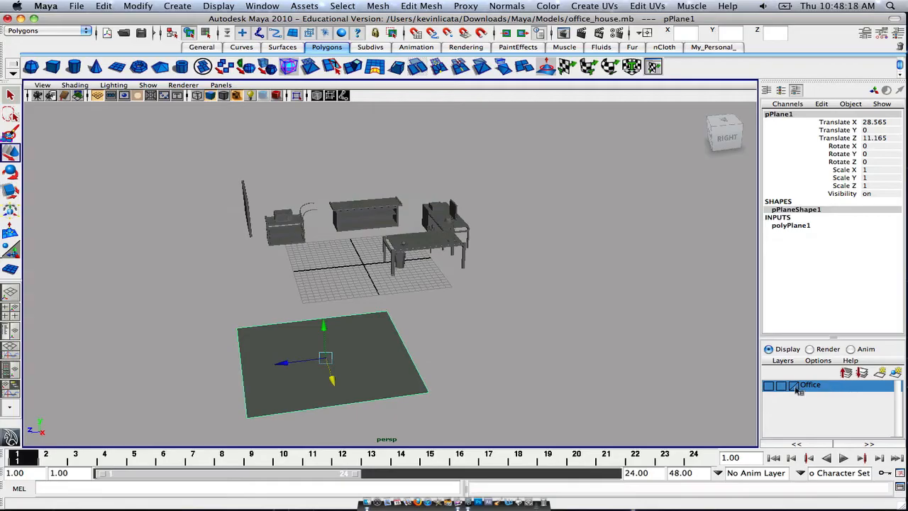
# Show the Office layer to compare the plane's position with the room, and hide the layer again.
pyautogui.click(769, 385)
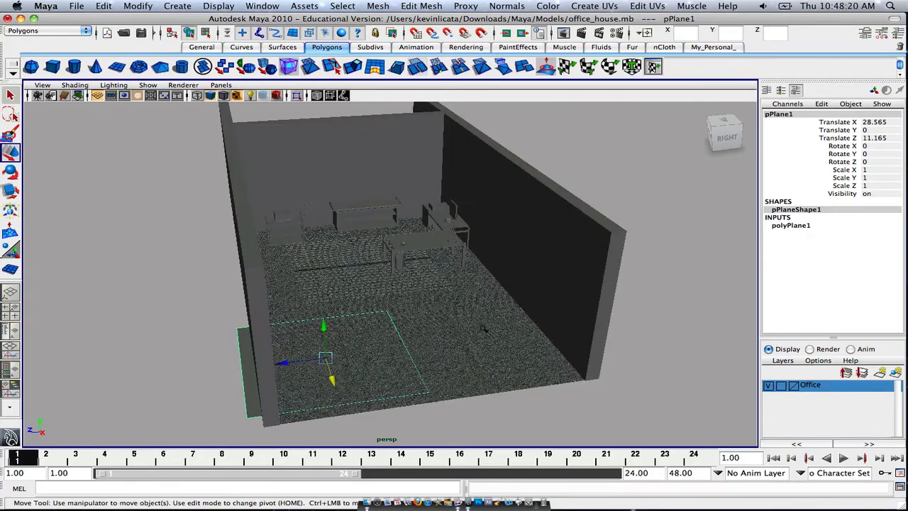
pyautogui.keyDown('alt'); pyautogui.moveTo(450, 320); pyautogui.dragTo(575, 336); pyautogui.keyUp('alt')
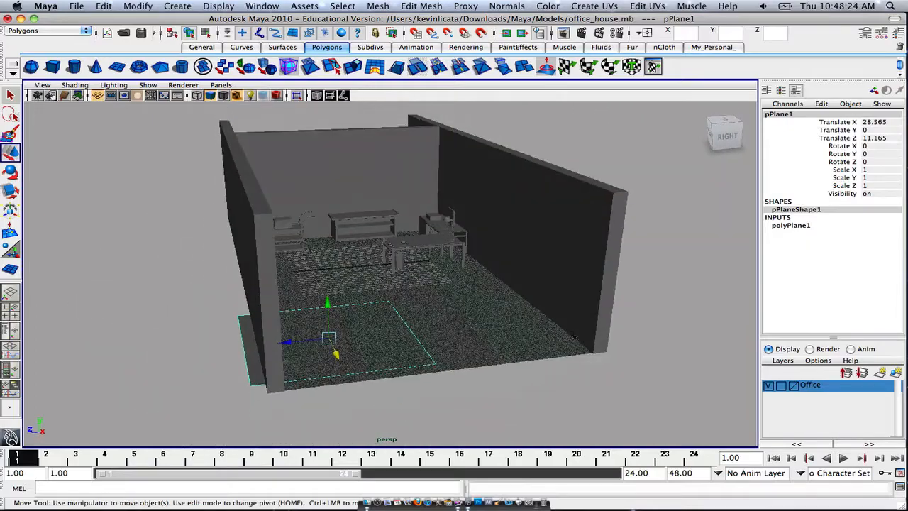
pyautogui.click(768, 385)
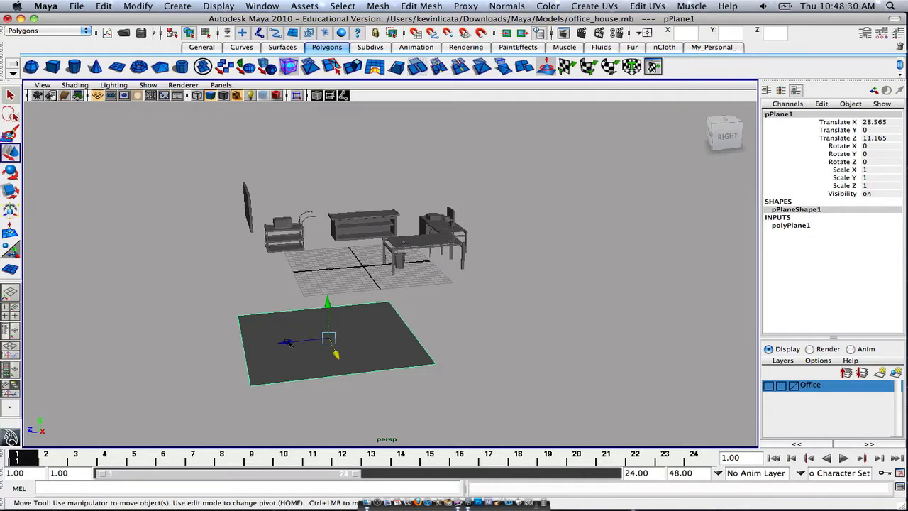
# Move the plane along the Z axis to about Z 0.12, in line with the grid's centre.
pyautogui.moveTo(285, 340); pyautogui.dragTo(373, 338)
pyautogui.keyDown('alt'); pyautogui.moveTo(434, 291); pyautogui.dragTo(496, 291); pyautogui.keyUp('alt')
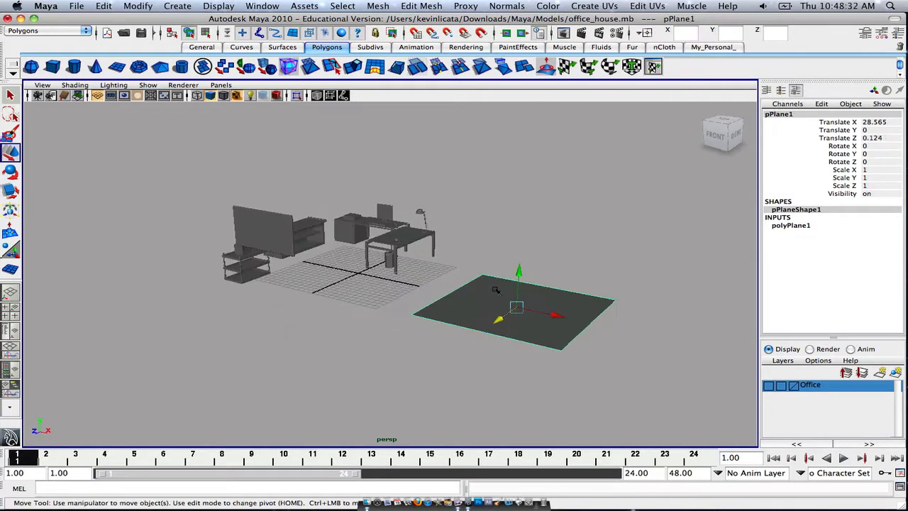
pyautogui.keyDown('alt'); pyautogui.moveTo(322, 224); pyautogui.dragTo(395, 263); pyautogui.keyUp('alt')
pyautogui.keyDown('alt'); pyautogui.moveTo(528, 337); pyautogui.dragTo(589, 285); pyautogui.keyUp('alt')
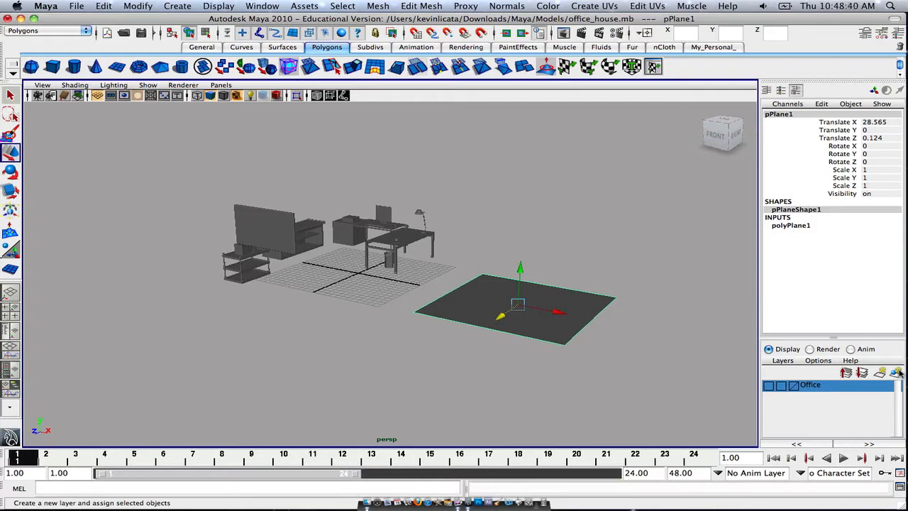
pyautogui.keyDown('alt'); pyautogui.moveTo(597, 267); pyautogui.dragTo(487, 222); pyautogui.keyUp('alt')
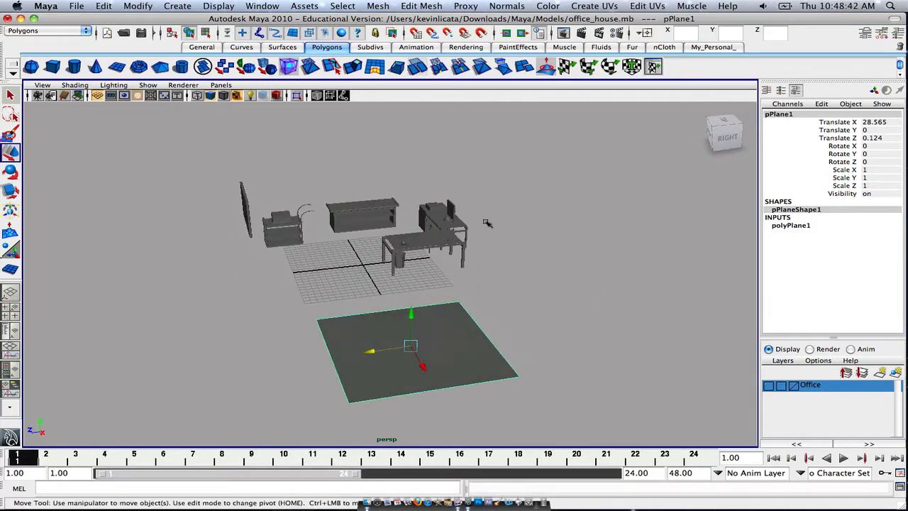
# Turn on the Office layer, check how the plane sits between the walls, view the layer's options, and hide the layer.
pyautogui.click(768, 386)
pyautogui.keyDown('alt'); pyautogui.moveTo(490, 270); pyautogui.dragTo(208, 198); pyautogui.keyUp('alt')
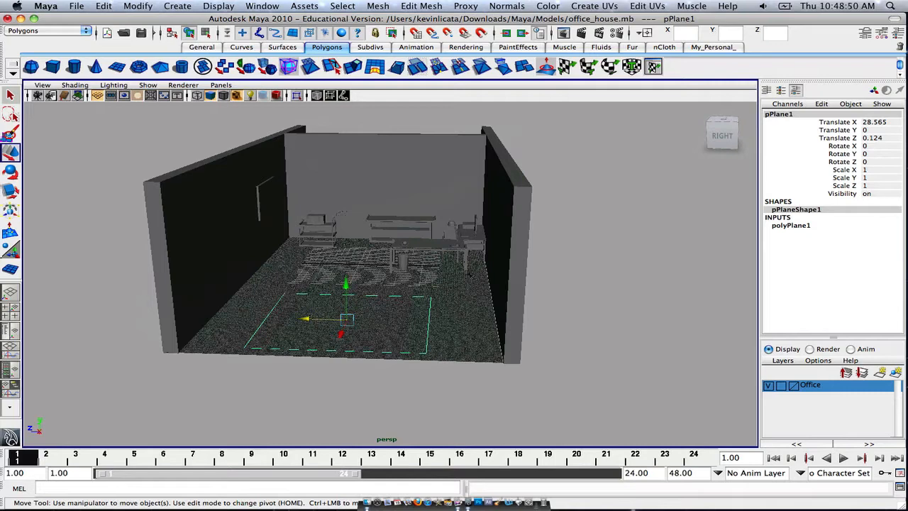
pyautogui.keyDown('alt'); pyautogui.moveTo(464, 310); pyautogui.dragTo(511, 256); pyautogui.keyUp('alt')
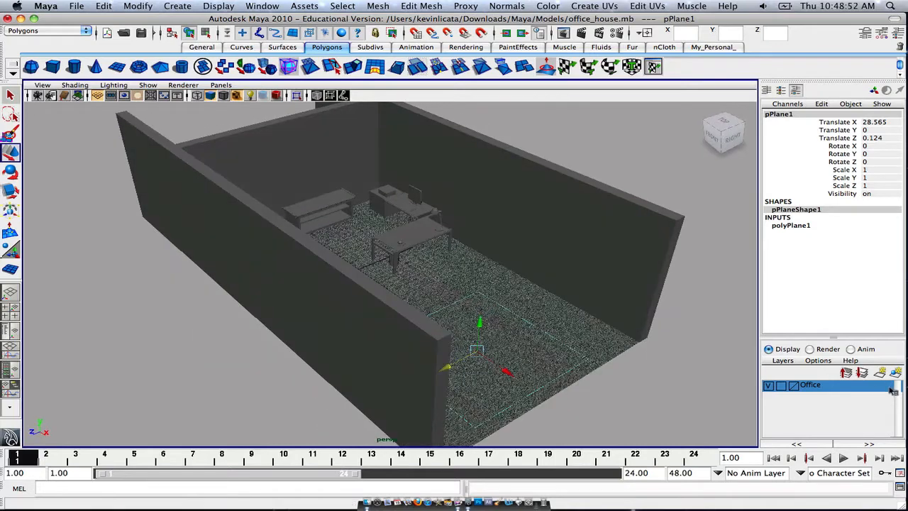
pyautogui.rightClick(828, 390)
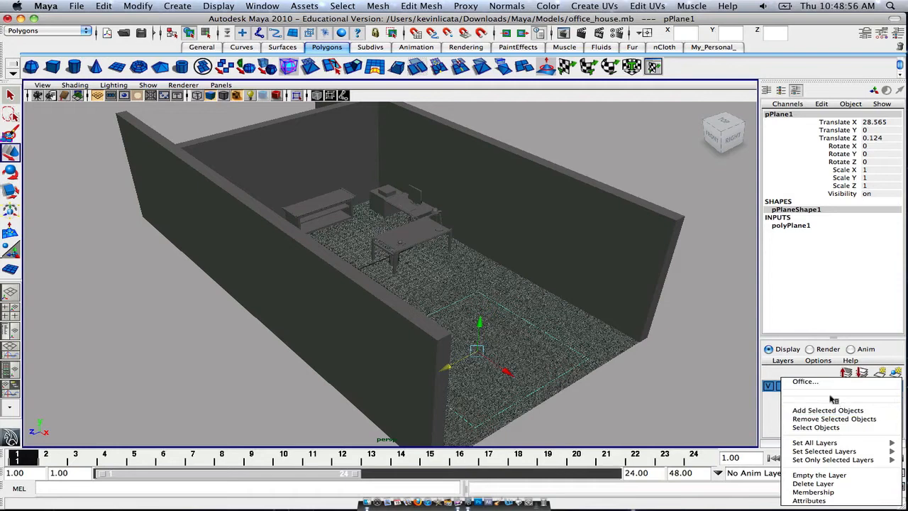
pyautogui.click(683, 387)
pyautogui.keyDown('alt'); pyautogui.moveTo(674, 350); pyautogui.dragTo(603, 322); pyautogui.keyUp('alt')
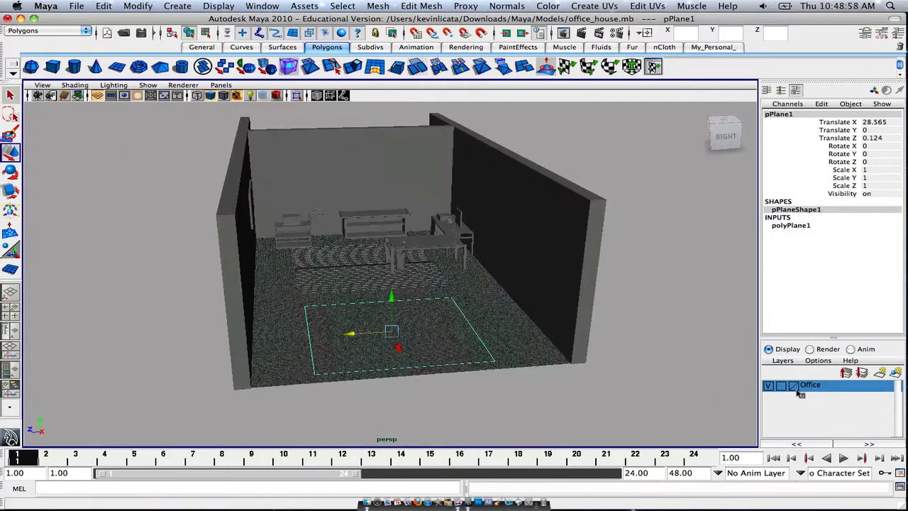
pyautogui.click(769, 387)
# Deselect the polygon plane and select it again.
pyautogui.keyDown('alt'); pyautogui.moveTo(303, 278); pyautogui.dragTo(475, 267); pyautogui.keyUp('alt')
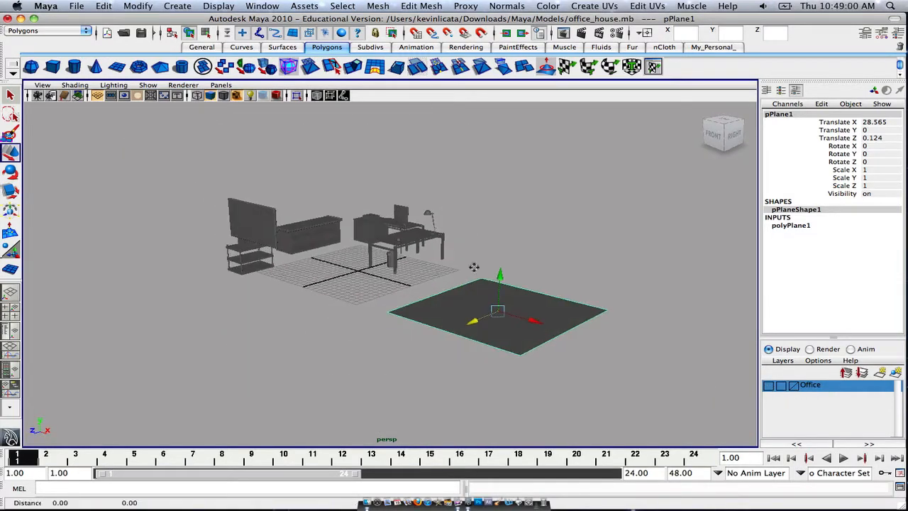
pyautogui.keyDown('alt'); pyautogui.moveTo(475, 267); pyautogui.dragTo(420, 205, button='middle'); pyautogui.keyUp('alt')
pyautogui.keyDown('alt'); pyautogui.moveTo(420, 206); pyautogui.dragTo(437, 258); pyautogui.keyUp('alt')
pyautogui.click(437, 257)
pyautogui.scroll(3, 476, 287)
pyautogui.keyDown('alt'); pyautogui.moveTo(453, 262); pyautogui.dragTo(396, 191, button='middle'); pyautogui.keyUp('alt')
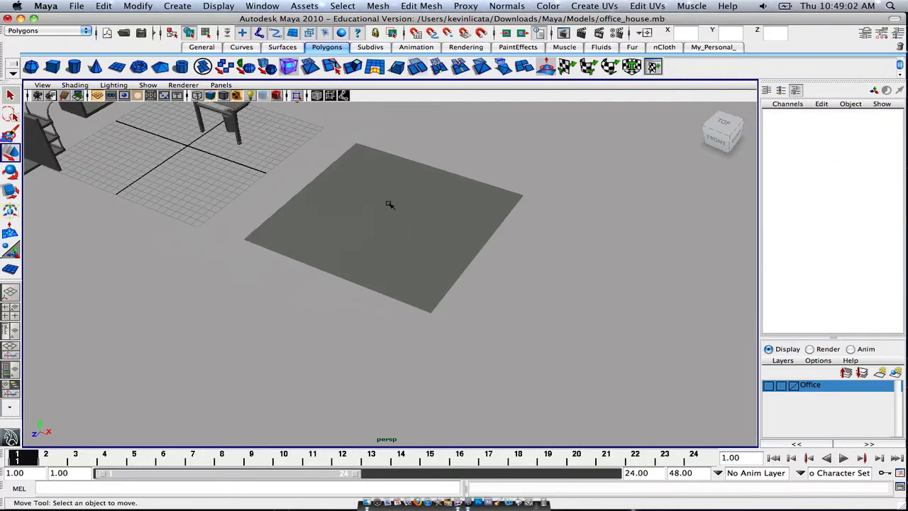
pyautogui.keyDown('alt'); pyautogui.moveTo(436, 245); pyautogui.dragTo(391, 251); pyautogui.keyUp('alt')
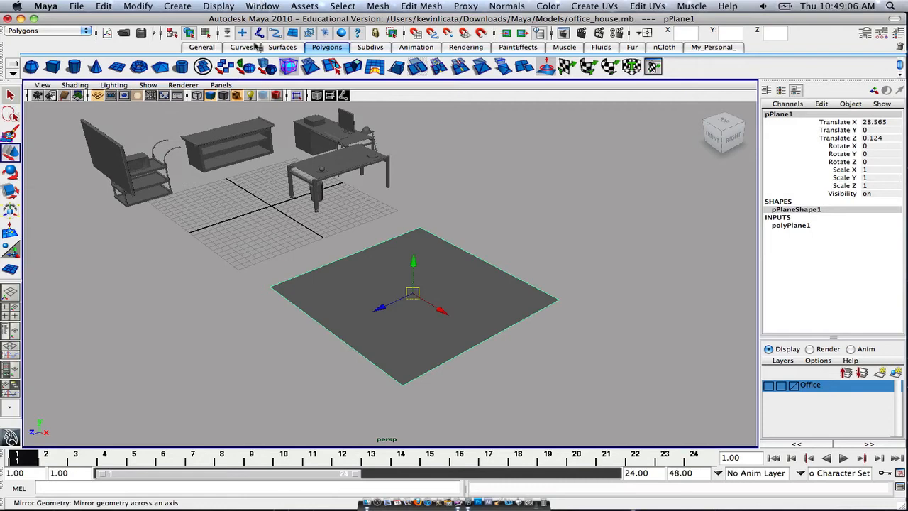
# Open the Hypershade and move its window aside.
pyautogui.click(255, 5)
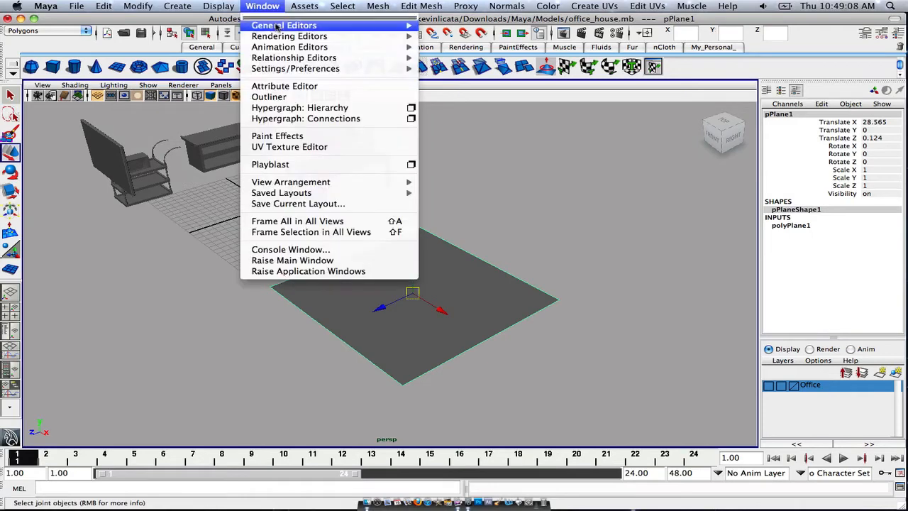
pyautogui.moveTo(227, 6)
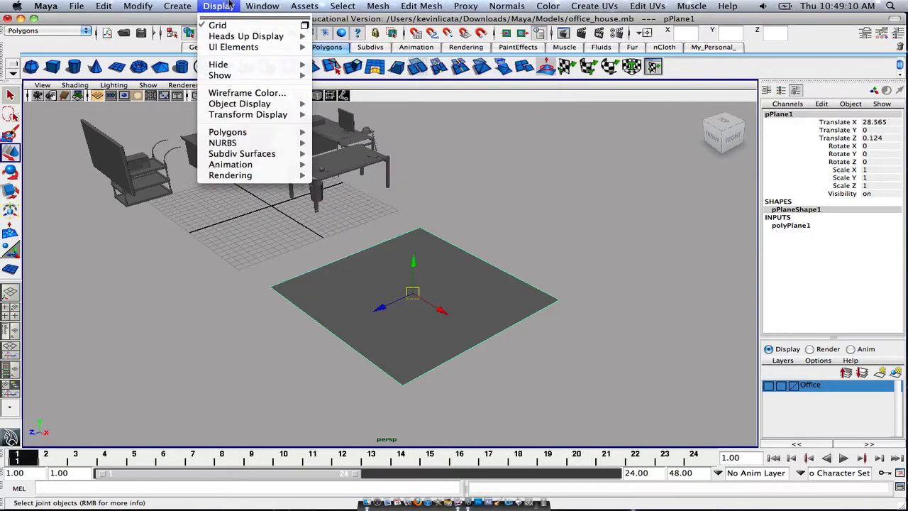
pyautogui.moveTo(259, 6)
pyautogui.moveTo(292, 39)
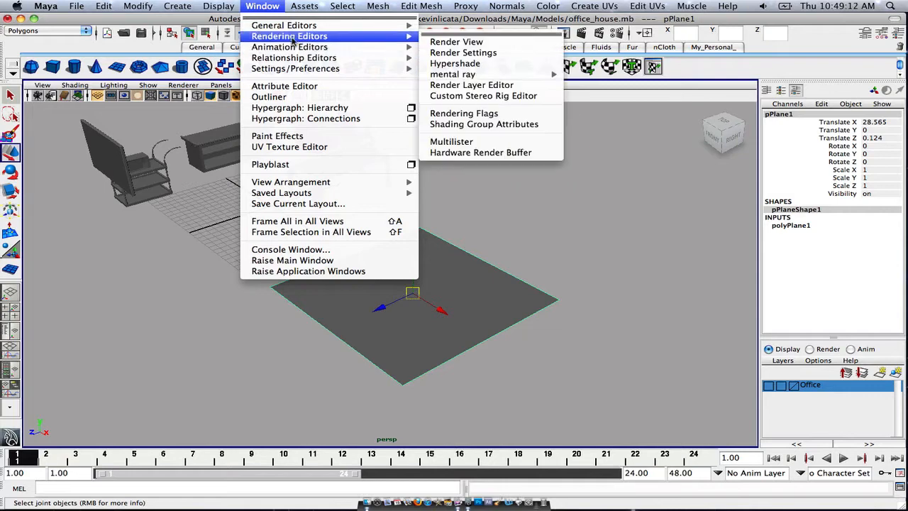
pyautogui.click(443, 65)
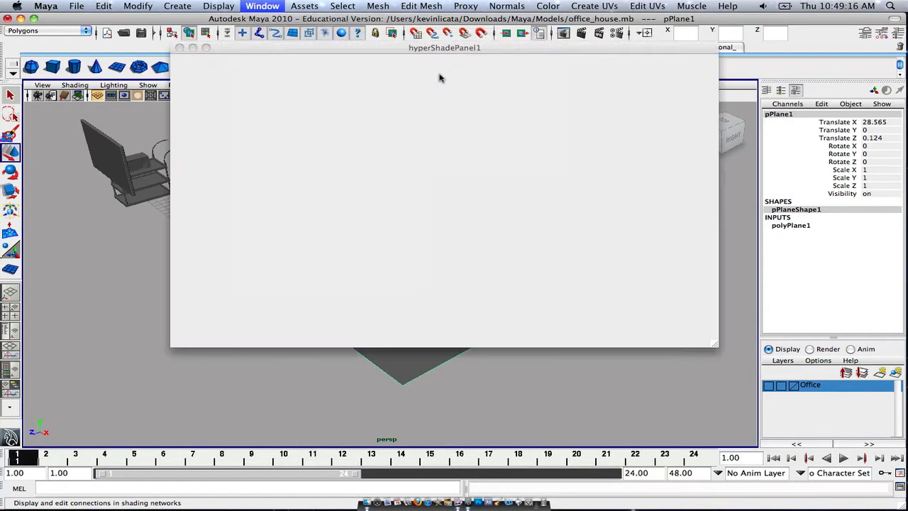
pyautogui.moveTo(379, 48); pyautogui.dragTo(252, 76)
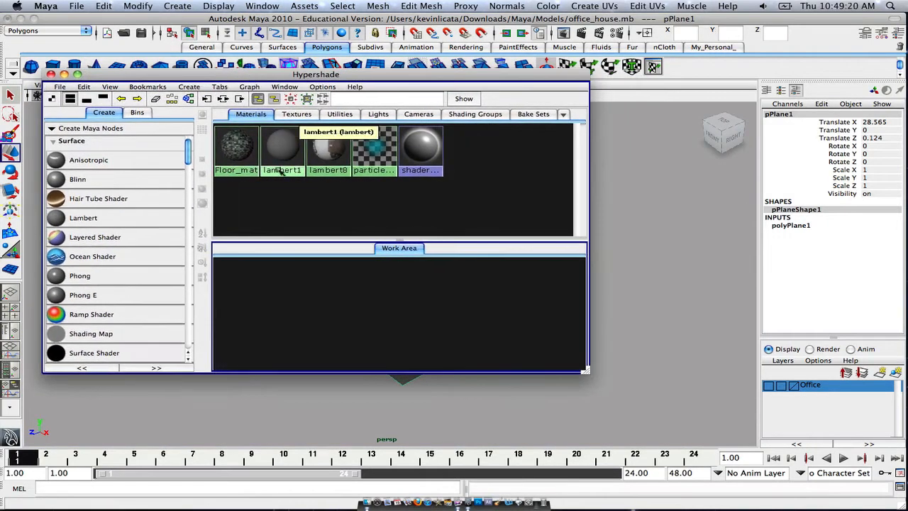
# Open the attributes of the lambert8 material and break its Color connection to the file11 texture.
pyautogui.click(339, 166)
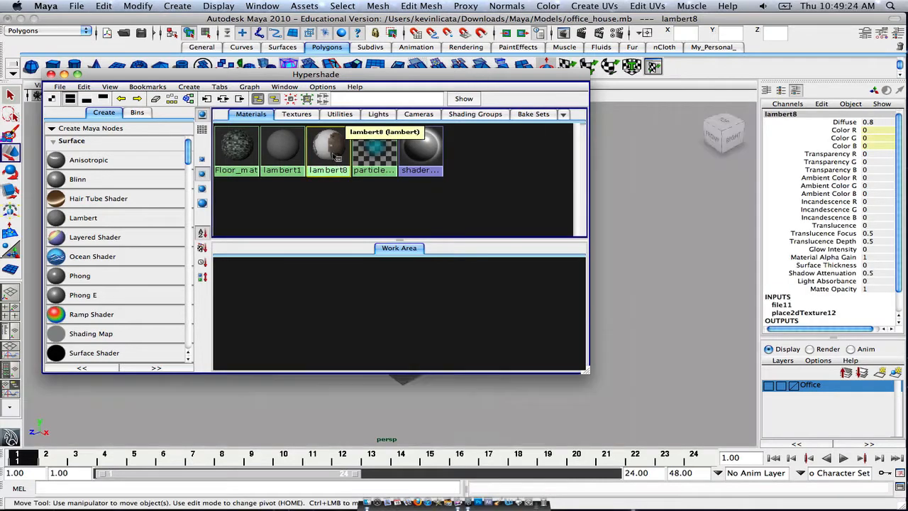
pyautogui.doubleClick(333, 152)
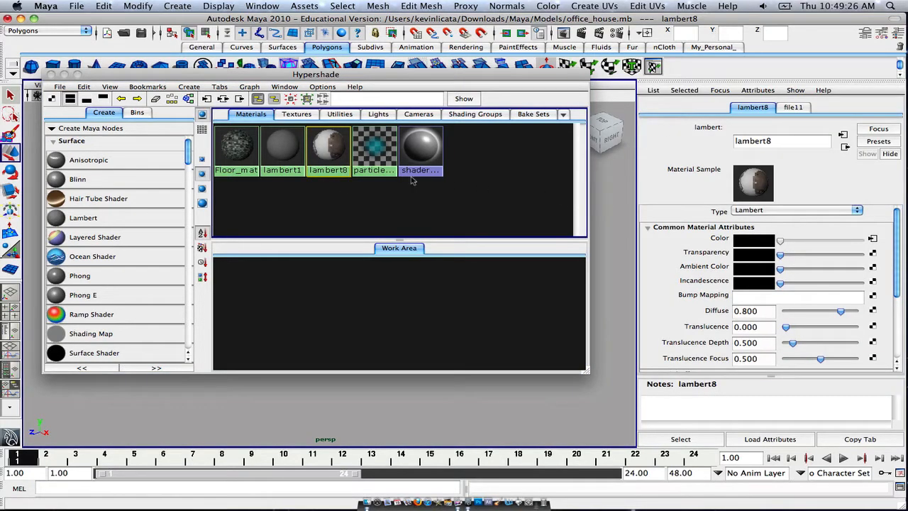
pyautogui.rightClick(719, 239)
pyautogui.click(741, 258)
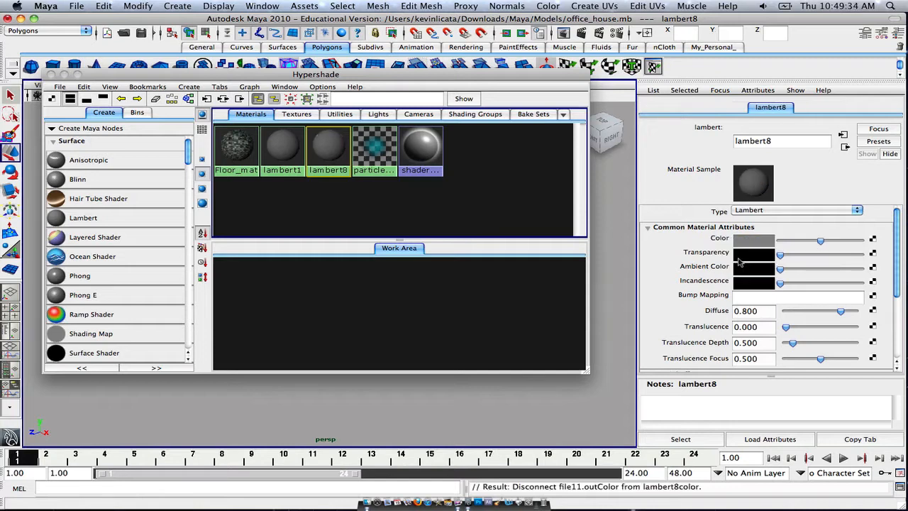
# Rename the lambert8 material as Ref_1.
pyautogui.click(784, 141)
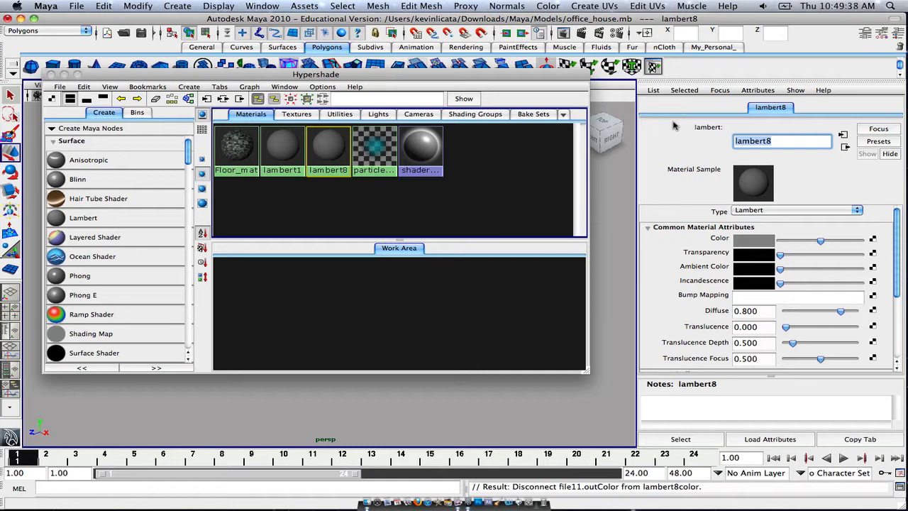
pyautogui.press('BackSpace')
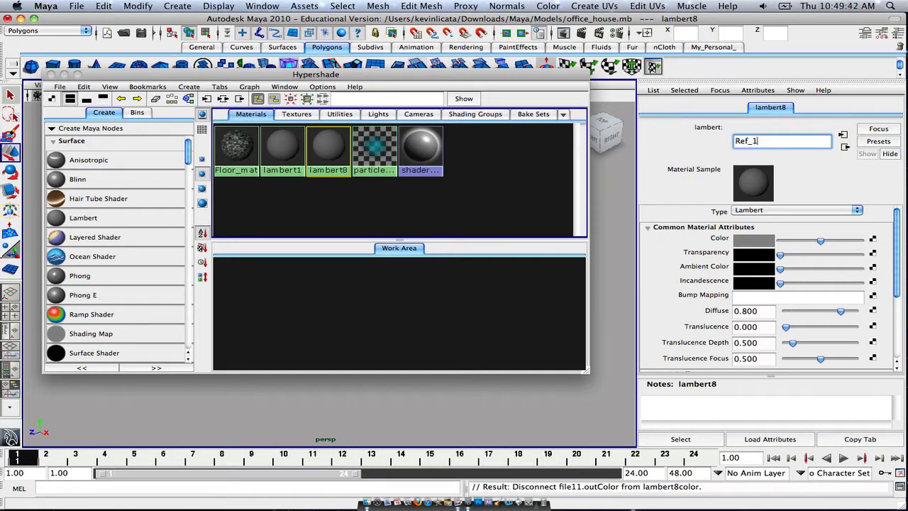
pyautogui.press('Return')
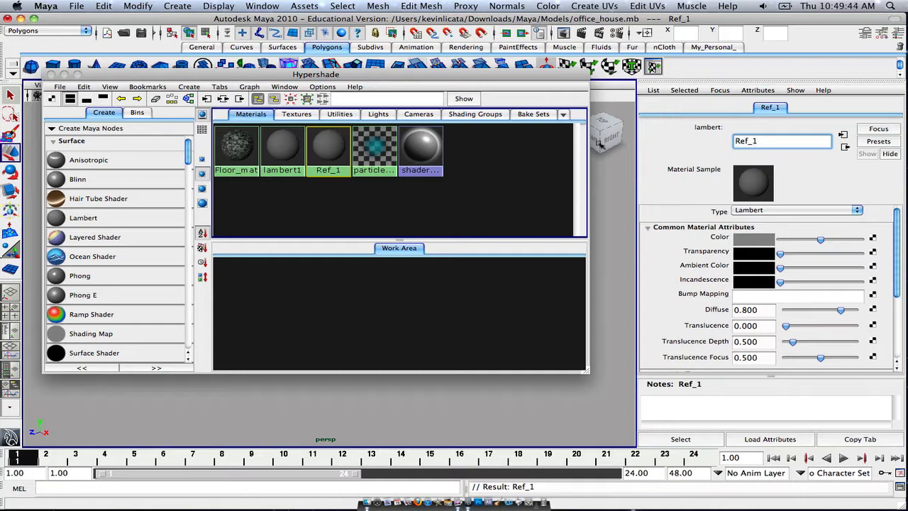
# Connect a new 2D File texture to the Color attribute of the Ref_1 material.
pyautogui.click(874, 240)
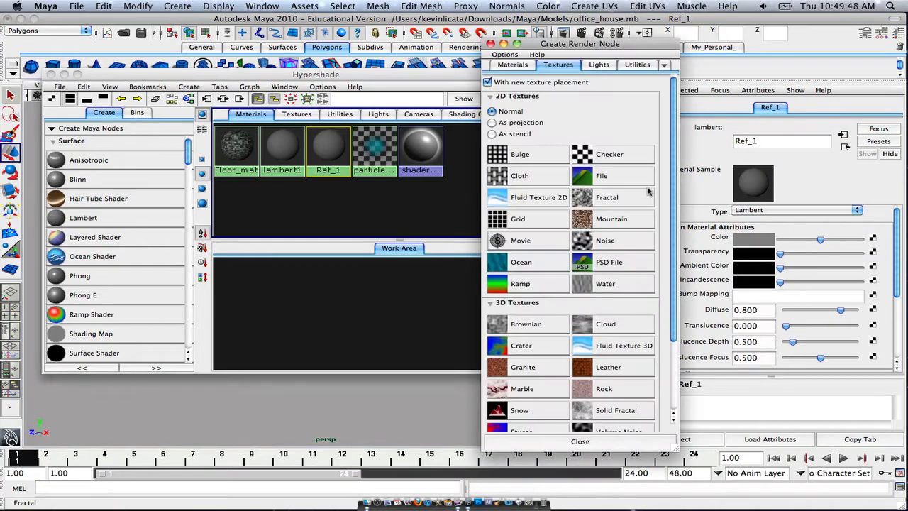
pyautogui.click(635, 179)
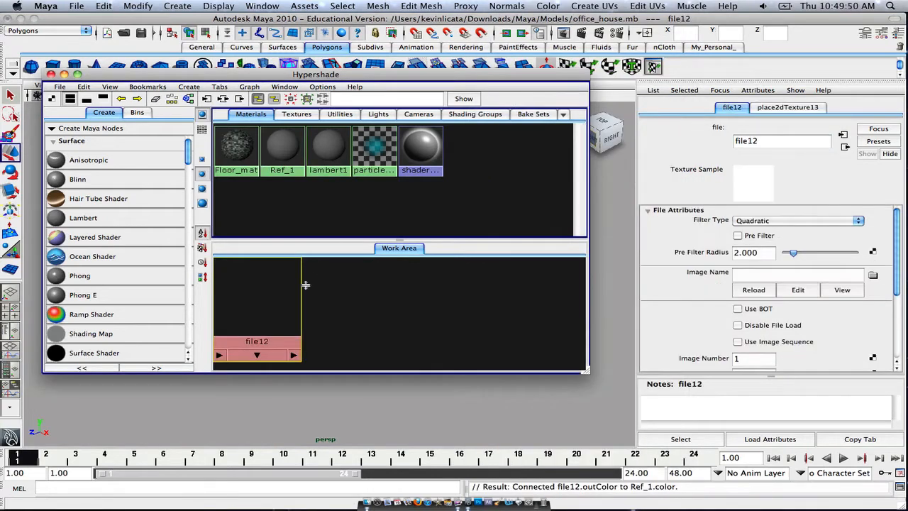
pyautogui.keyDown('alt'); pyautogui.moveTo(270, 304); pyautogui.dragTo(374, 319, button='middle'); pyautogui.keyUp('alt')
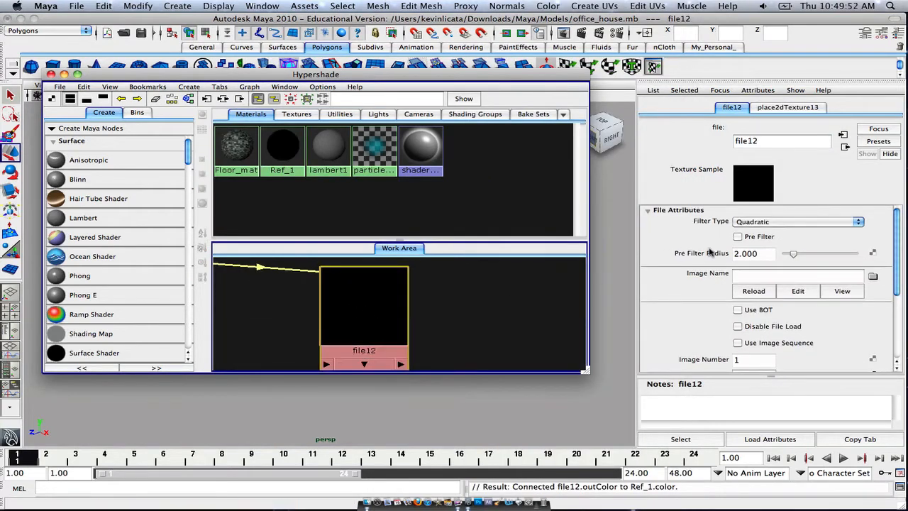
# Load Herman-Miller-Aeron-Chair.jpg from the Desktop as the image of the new file texture.
pyautogui.click(872, 275)
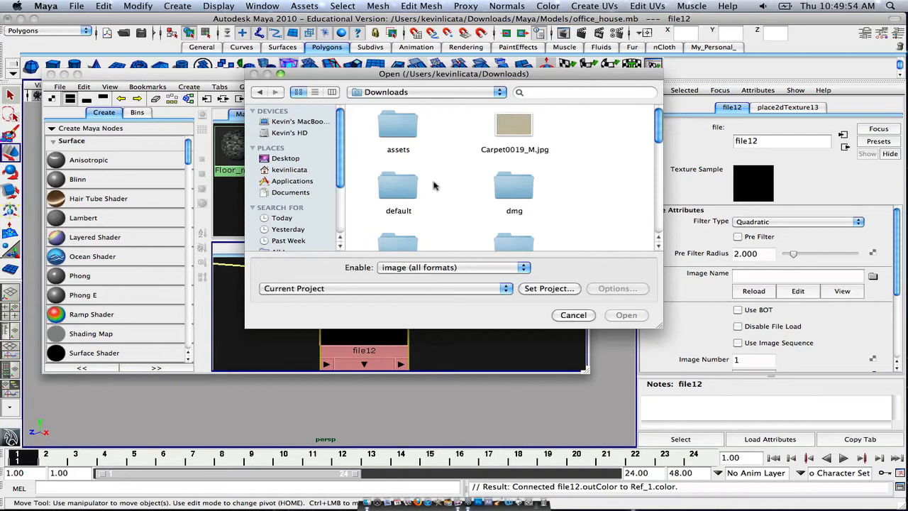
pyautogui.scroll(-3, 408, 185)
pyautogui.click(287, 158)
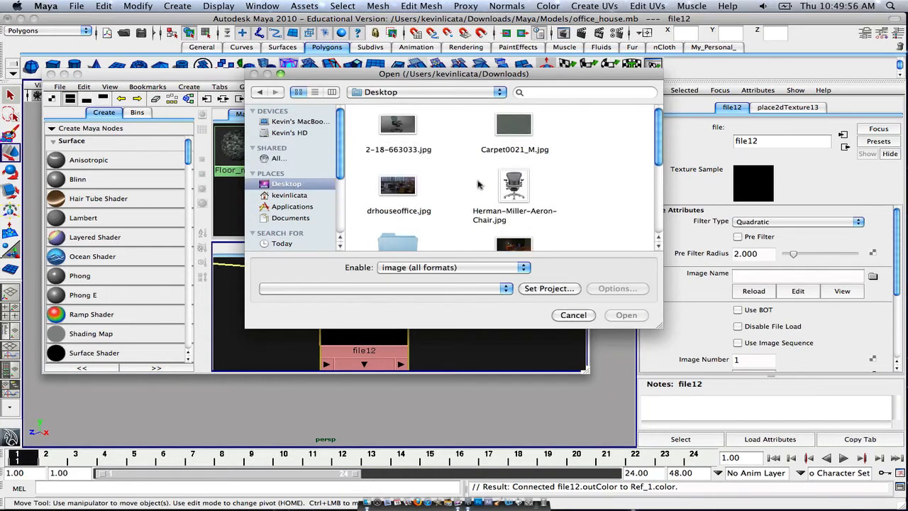
pyautogui.scroll(-1, 478, 184)
pyautogui.click(512, 169)
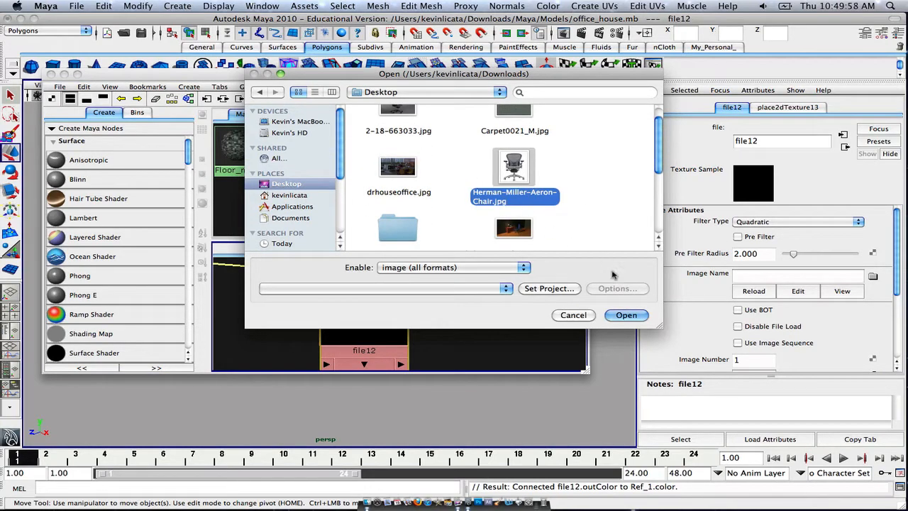
pyautogui.click(626, 315)
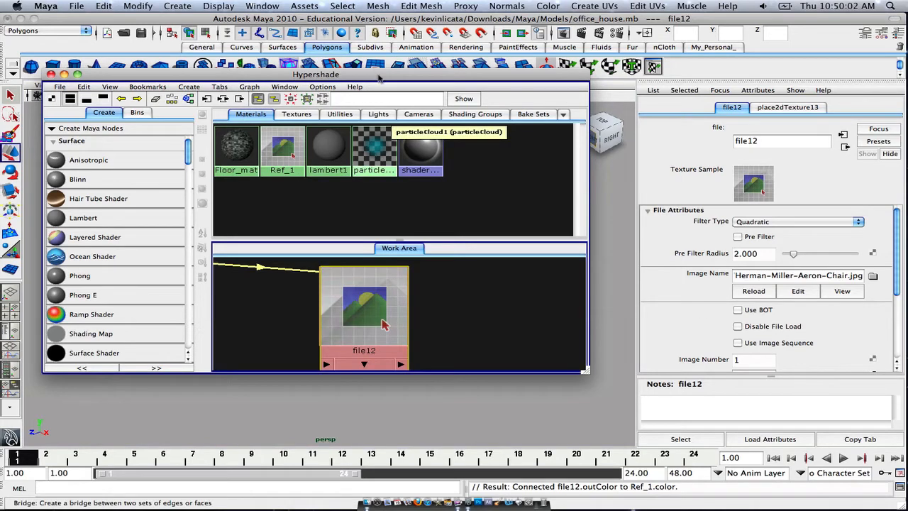
# Assign the chair texture's material to the polygon plane and close the Hypershade.
pyautogui.moveTo(381, 80); pyautogui.dragTo(827, 71)
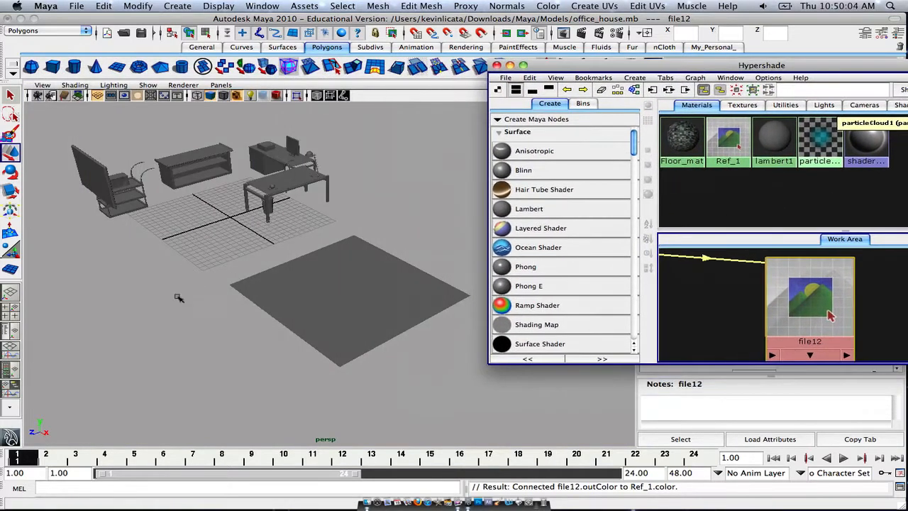
pyautogui.scroll(-5, 356, 313)
pyautogui.keyDown('alt'); pyautogui.moveTo(356, 313); pyautogui.dragTo(387, 311); pyautogui.keyUp('alt')
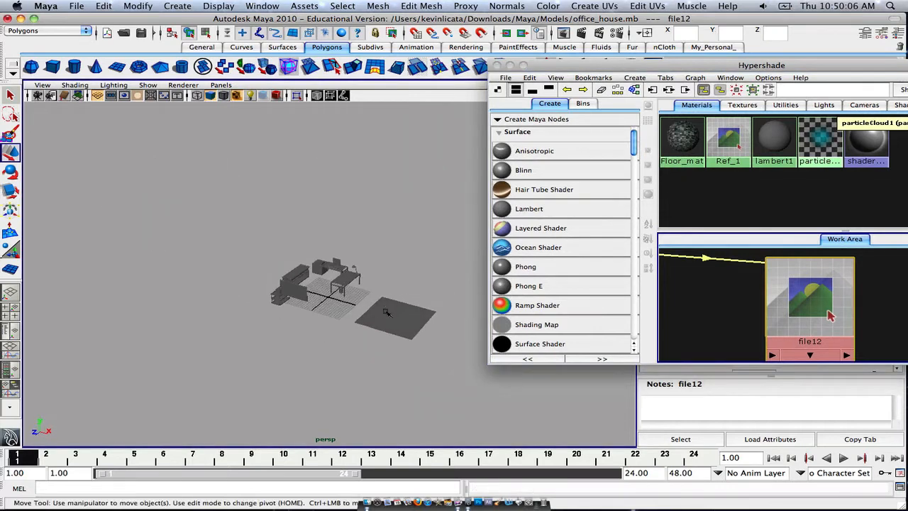
pyautogui.scroll(5, 388, 312)
pyautogui.keyDown('alt'); pyautogui.moveTo(388, 312); pyautogui.dragTo(314, 267, button='middle'); pyautogui.keyUp('alt')
pyautogui.scroll(4, 315, 267)
pyautogui.click(316, 265)
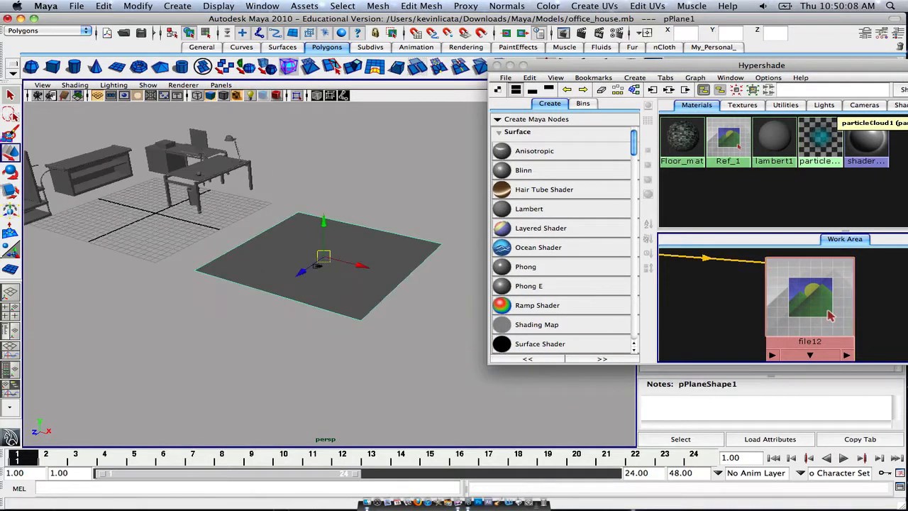
pyautogui.keyDown('alt'); pyautogui.moveTo(325, 226); pyautogui.dragTo(331, 246); pyautogui.keyUp('alt')
pyautogui.rightClick(830, 315)
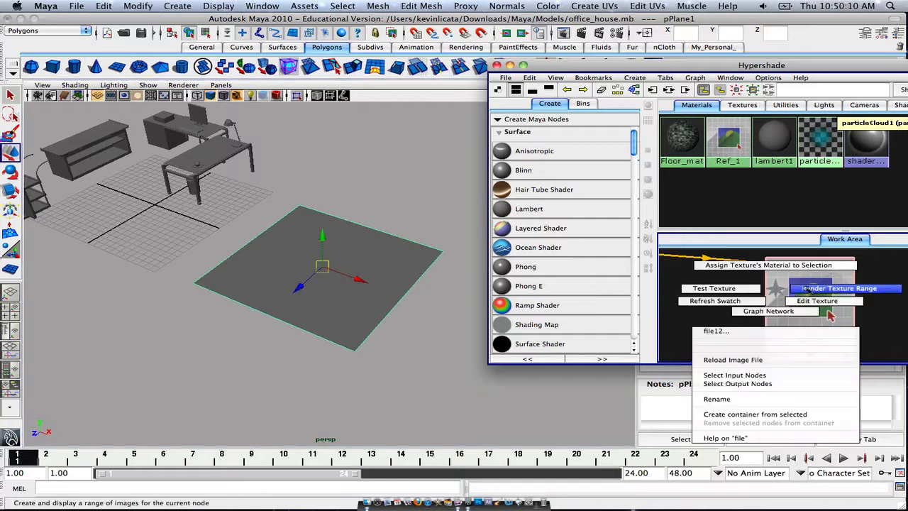
pyautogui.click(796, 264)
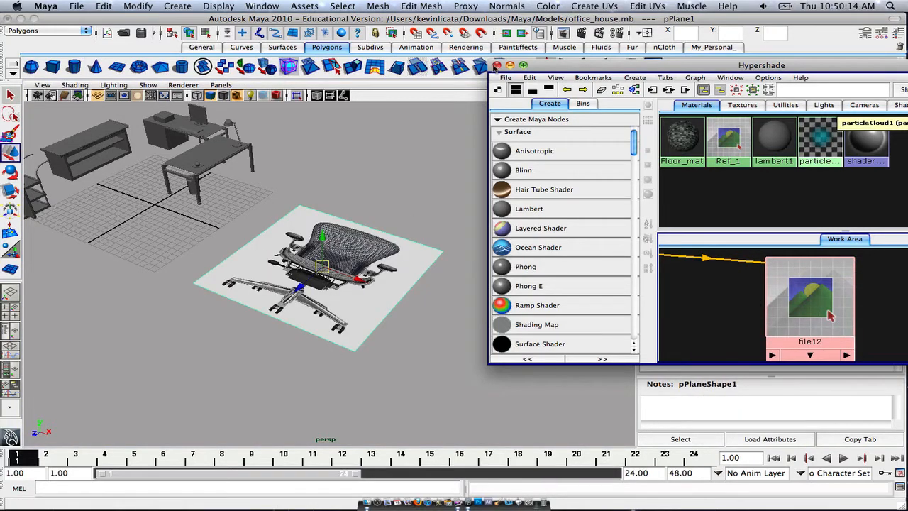
pyautogui.click(498, 65)
# Scale the textured plane narrower along X to about 0.748 so the chair image has natural proportions.
pyautogui.keyDown('alt'); pyautogui.moveTo(334, 376); pyautogui.dragTo(333, 341); pyautogui.keyUp('alt')
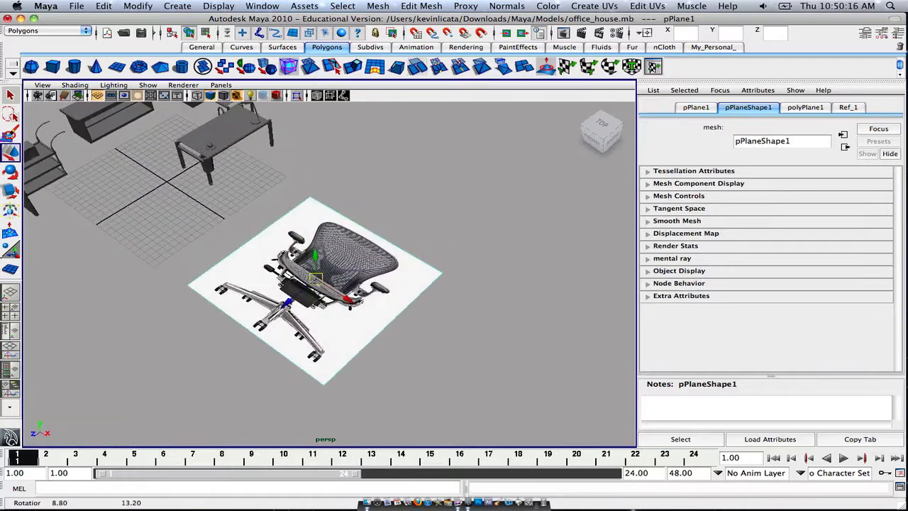
pyautogui.keyDown('alt'); pyautogui.moveTo(419, 215); pyautogui.dragTo(486, 195); pyautogui.keyUp('alt')
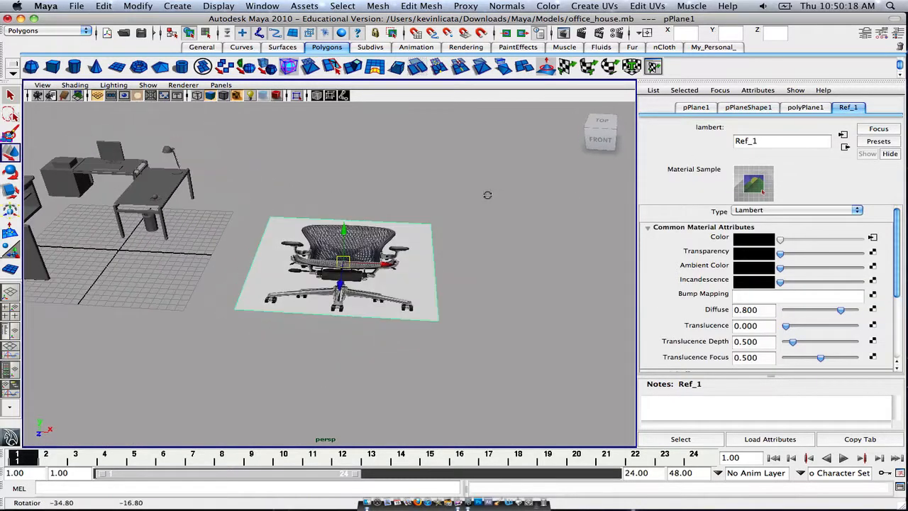
pyautogui.press('r')
pyautogui.moveTo(399, 266); pyautogui.dragTo(387, 266)
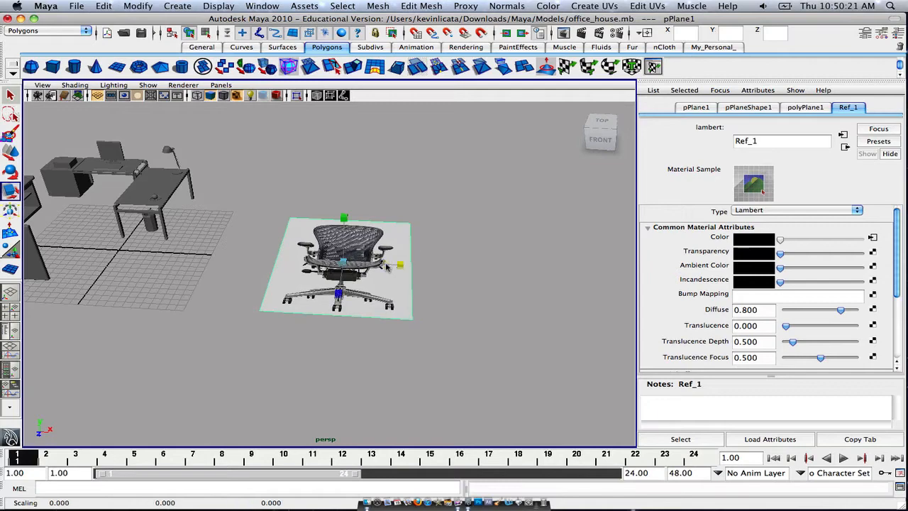
# Show the Channel Box in place of the Attribute Editor and set the plane's Rotate X to 90.
pyautogui.click(865, 33)
pyautogui.keyDown('alt'); pyautogui.moveTo(630, 193); pyautogui.dragTo(520, 222); pyautogui.keyUp('alt')
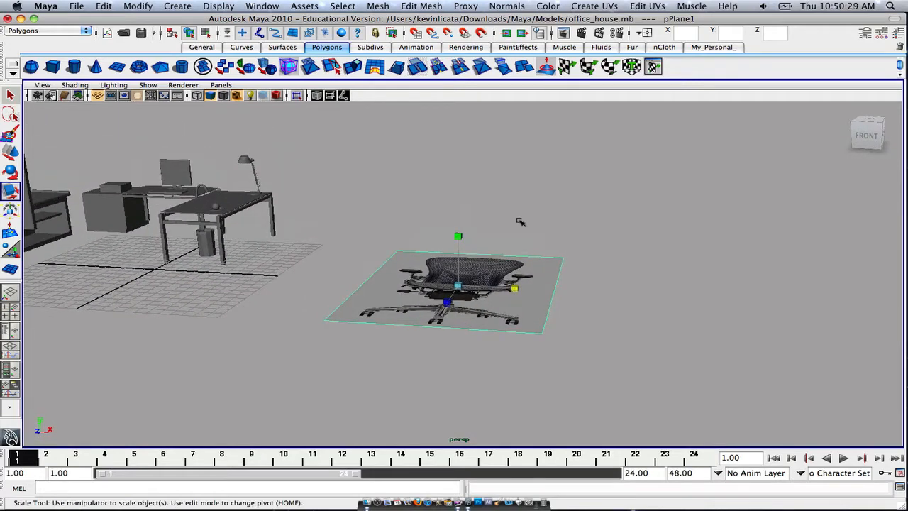
pyautogui.click(899, 32)
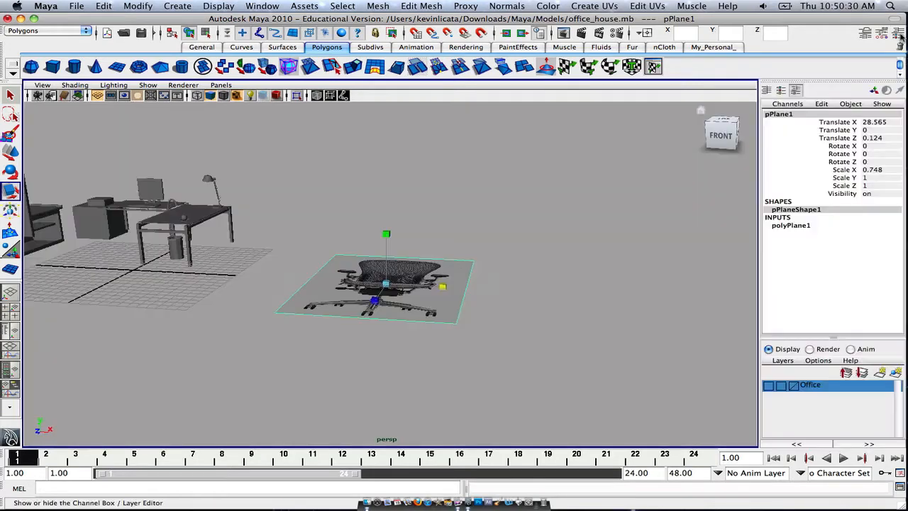
pyautogui.click(871, 146)
pyautogui.write('90')
pyautogui.press('Return')
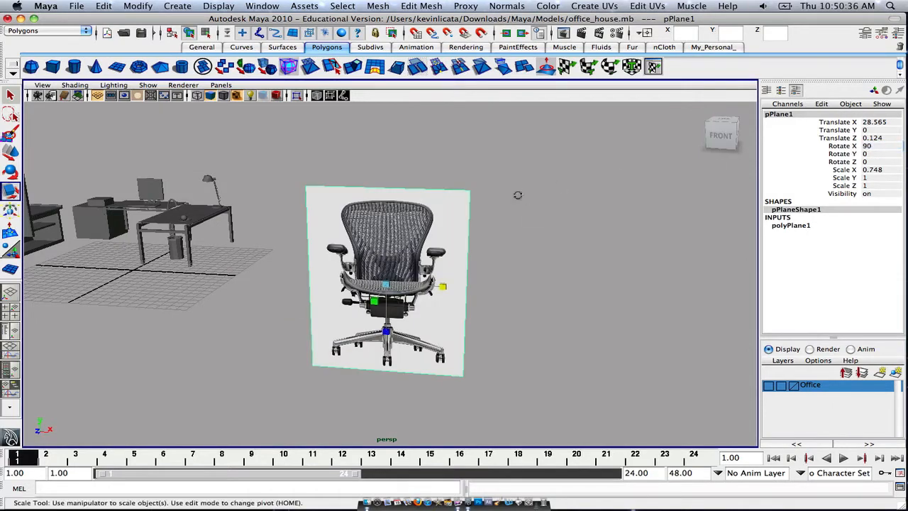
# Move the upright chair image plane up to a Translate Y of about 11.5.
pyautogui.keyDown('alt'); pyautogui.moveTo(519, 194); pyautogui.dragTo(476, 197); pyautogui.keyUp('alt')
pyautogui.press('w')
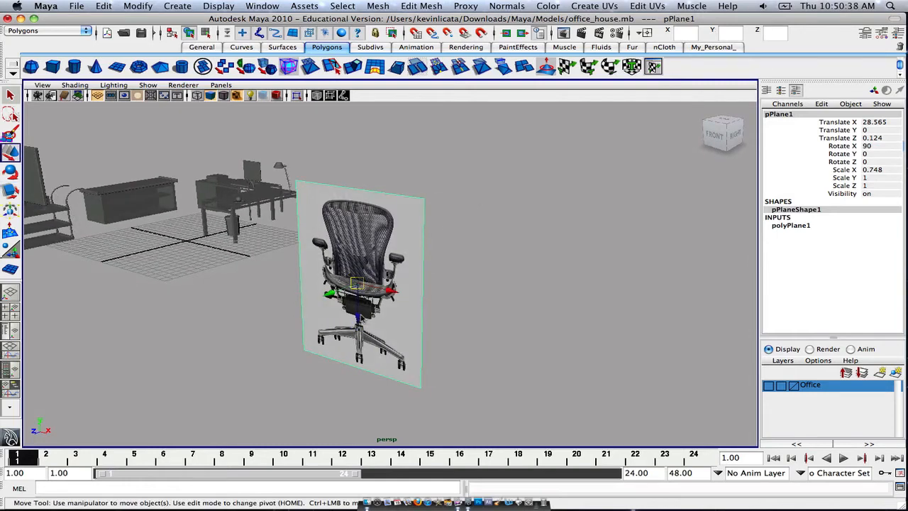
pyautogui.moveTo(360, 319); pyautogui.dragTo(407, 218)
pyautogui.keyDown('alt'); pyautogui.moveTo(407, 217); pyautogui.dragTo(400, 259, button='middle'); pyautogui.keyUp('alt')
pyautogui.keyDown('alt'); pyautogui.moveTo(400, 259); pyautogui.dragTo(412, 230); pyautogui.keyUp('alt')
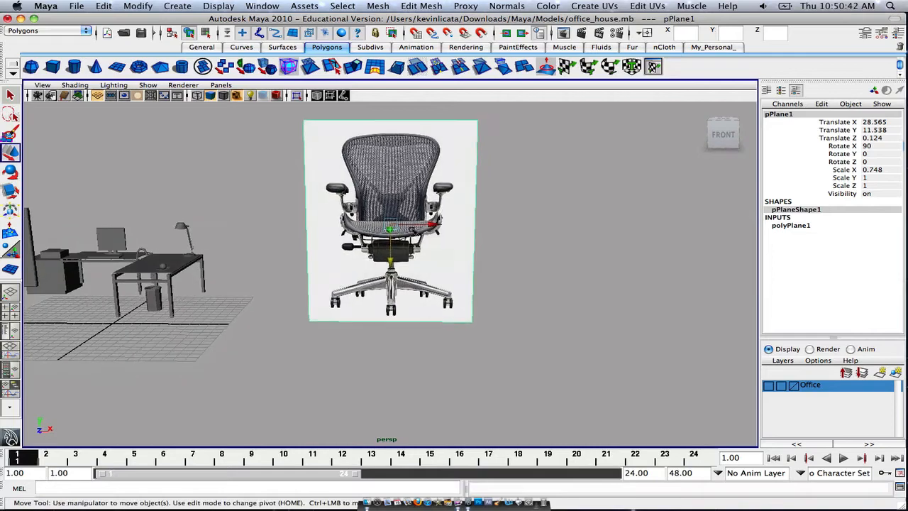
# Maximize the front view, frame the chair image plane in it, and deselect the plane.
pyautogui.press('space')
pyautogui.click(241, 358)
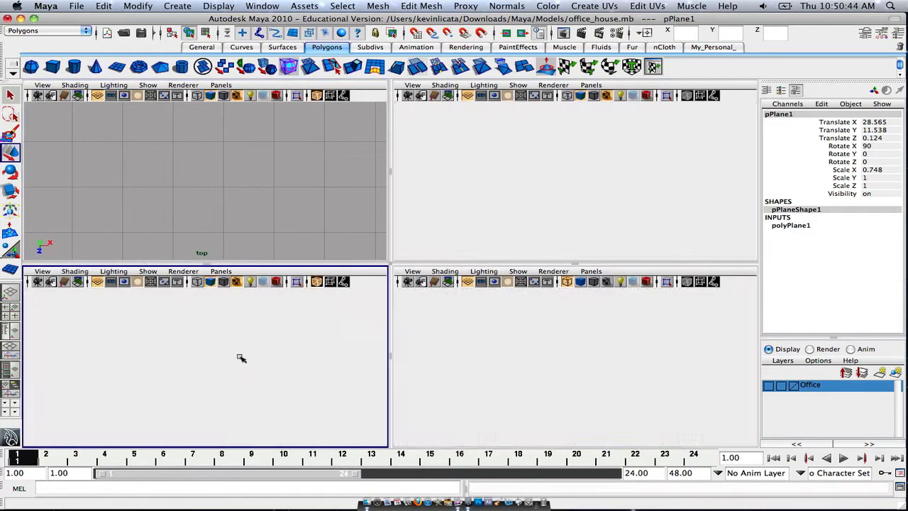
pyautogui.press('space')
pyautogui.scroll(-4, 332, 296)
pyautogui.keyDown('alt'); pyautogui.moveTo(610, 162); pyautogui.dragTo(411, 273, button='middle'); pyautogui.keyUp('alt')
pyautogui.keyDown('alt'); pyautogui.moveTo(569, 126); pyautogui.dragTo(433, 154, button='middle'); pyautogui.keyUp('alt')
pyautogui.scroll(-1, 438, 172)
pyautogui.keyDown('alt'); pyautogui.moveTo(437, 200); pyautogui.dragTo(432, 260, button='middle'); pyautogui.keyUp('alt')
pyautogui.click(611, 183)
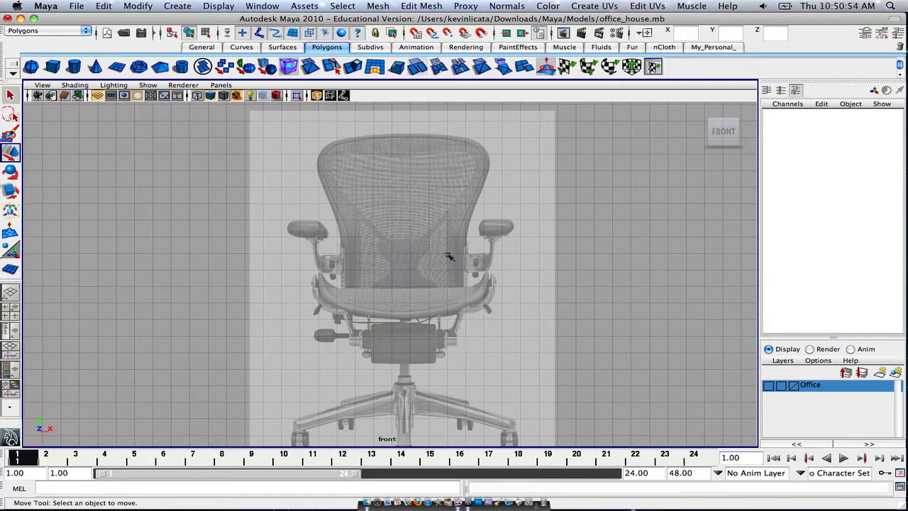
pyautogui.keyDown('alt'); pyautogui.moveTo(524, 200); pyautogui.dragTo(515, 217, button='middle'); pyautogui.keyUp('alt')
pyautogui.scroll(-1, 513, 168)
pyautogui.scroll(3, 518, 198)
pyautogui.scroll(2, 512, 209)
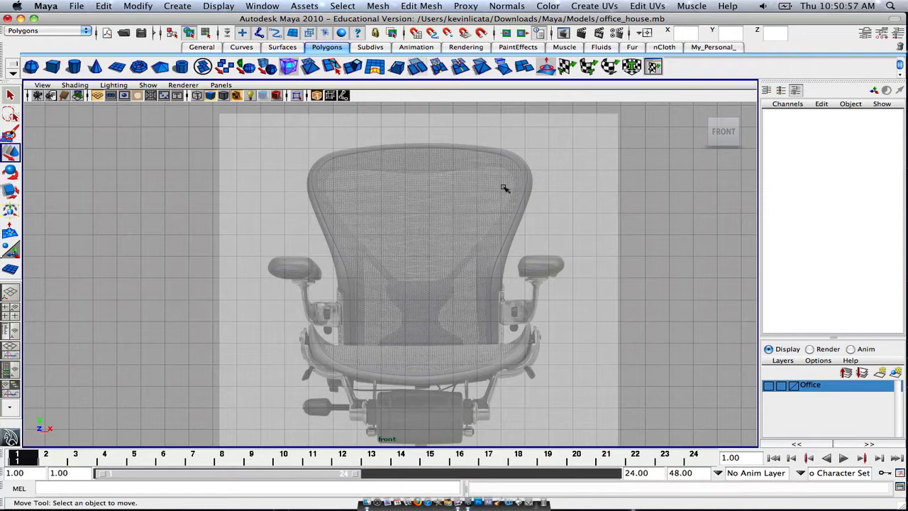
pyautogui.click(316, 95)
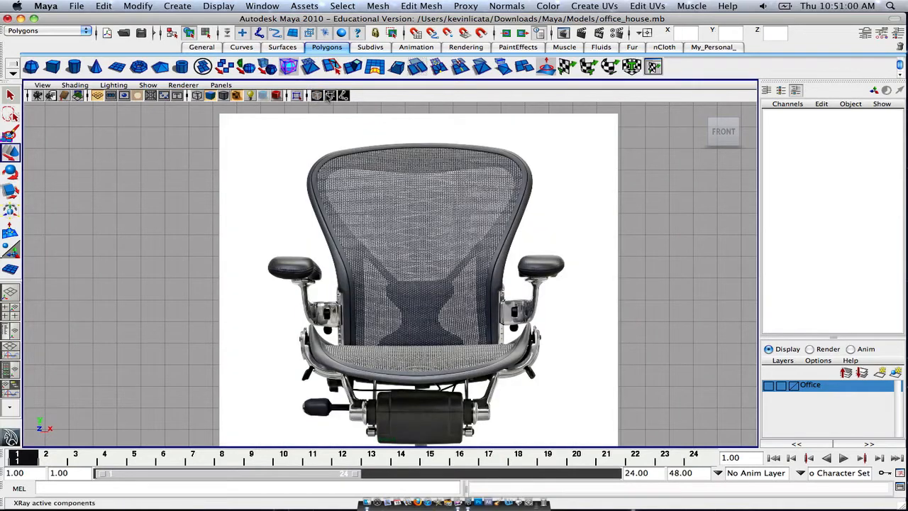
pyautogui.click(318, 97)
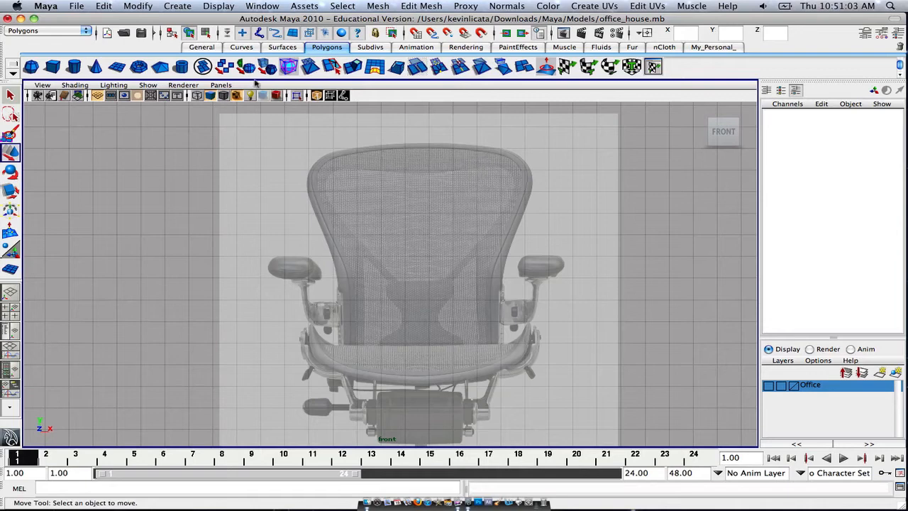
pyautogui.click(297, 96)
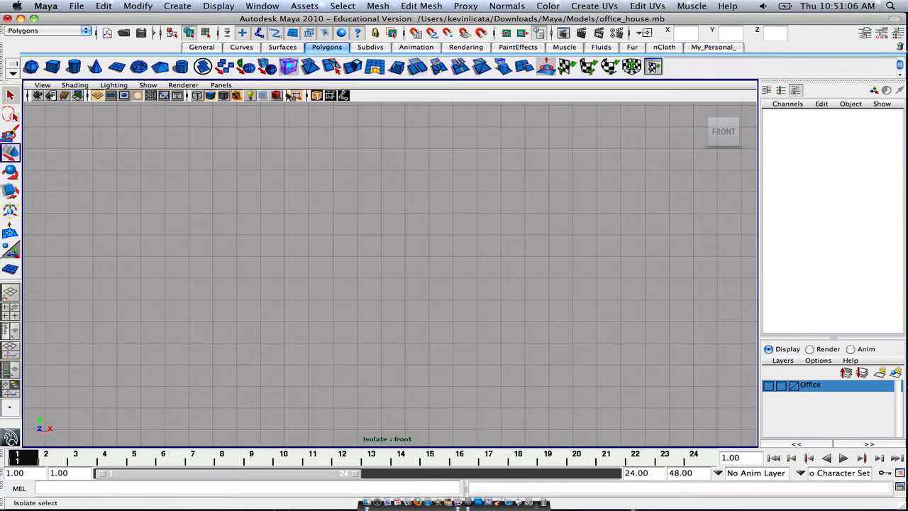
pyautogui.click(288, 96)
pyautogui.click(289, 96)
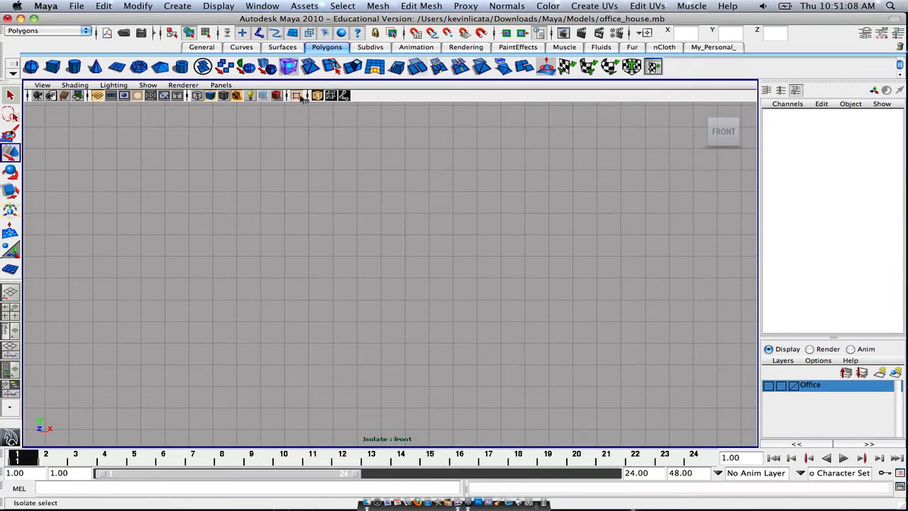
pyautogui.click(297, 96)
# Turn off X-ray display in the front view and look over the chair reference image.
pyautogui.click(317, 96)
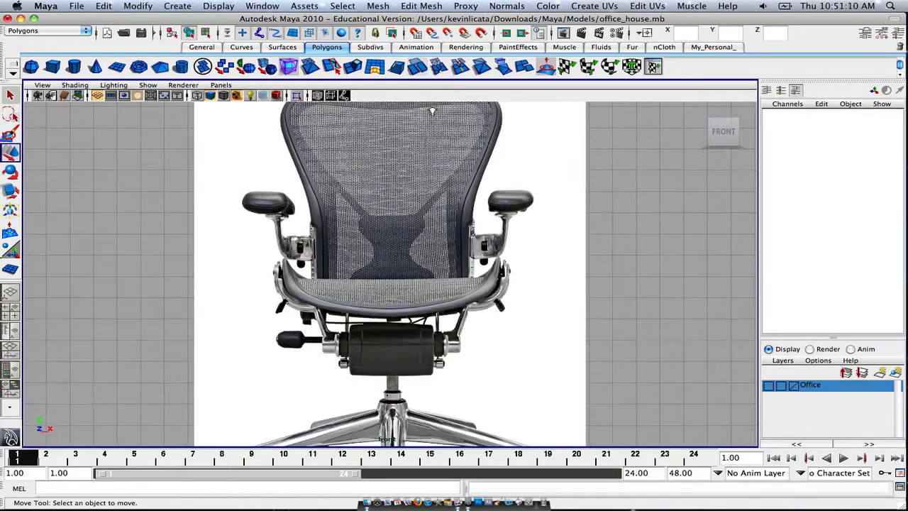
pyautogui.scroll(-1, 433, 169)
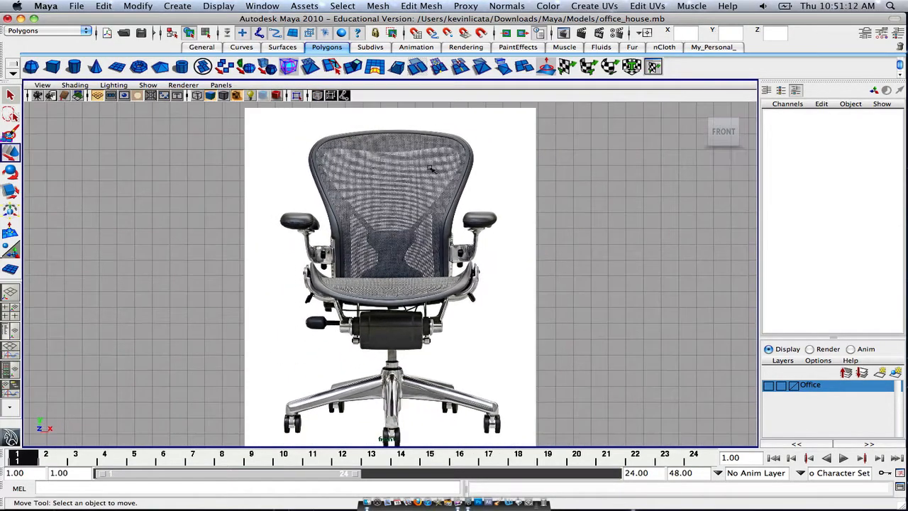
pyautogui.scroll(-3, 416, 189)
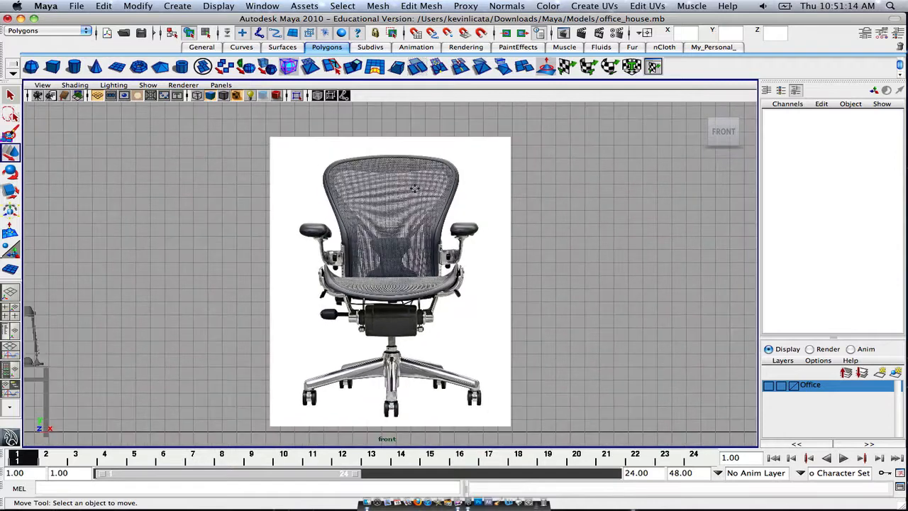
pyautogui.scroll(4, 415, 181)
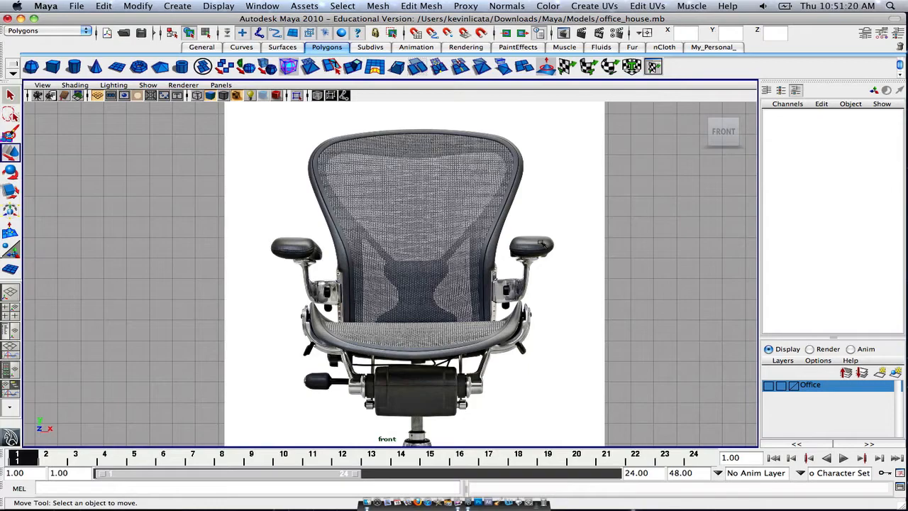
pyautogui.scroll(-4, 542, 242)
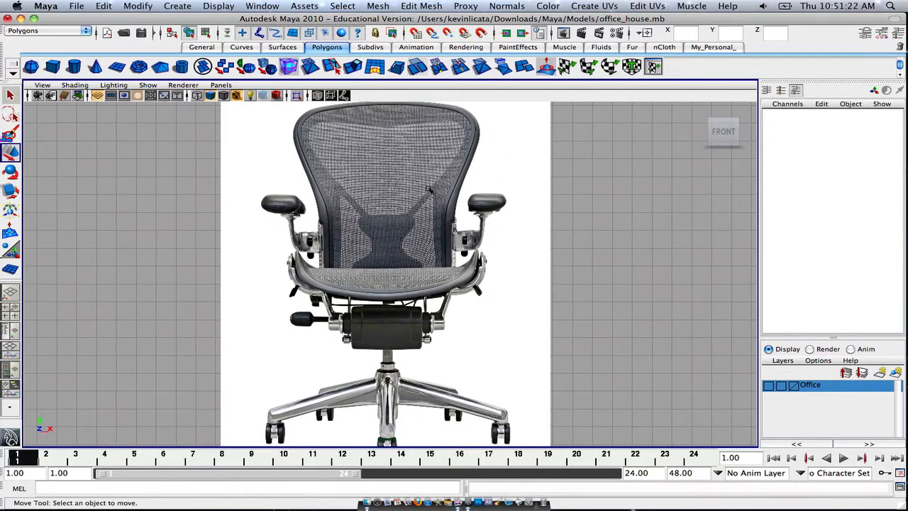
pyautogui.scroll(-1, 429, 189)
pyautogui.scroll(3, 436, 212)
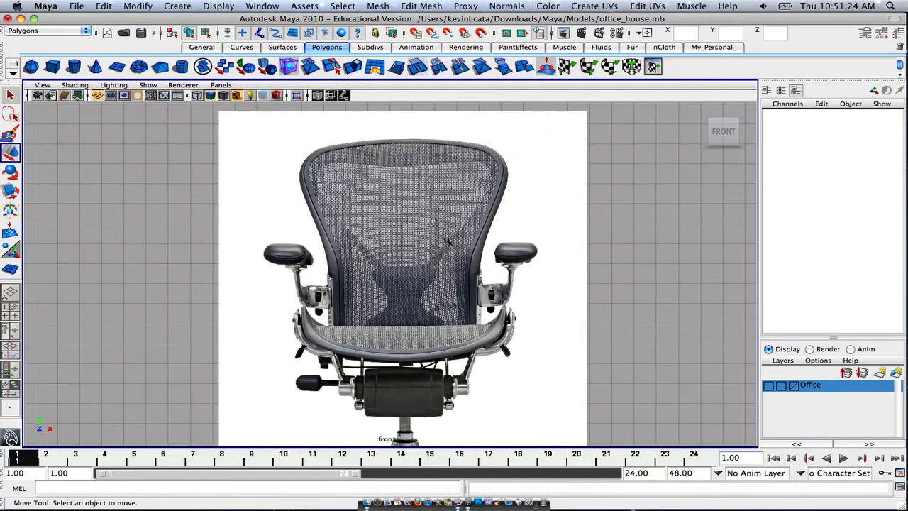
pyautogui.keyDown('alt'); pyautogui.moveTo(447, 242); pyautogui.dragTo(430, 203, button='middle'); pyautogui.keyUp('alt')
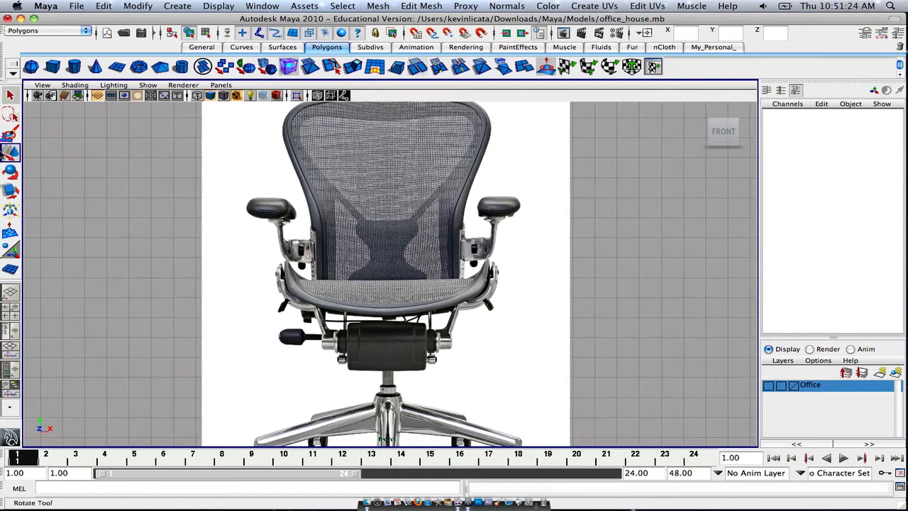
# Draw a polygon cube over the chair's backrest in the front view, centred at about X 28.6, Y 16.2.
pyautogui.click(52, 66)
pyautogui.keyDown('alt'); pyautogui.moveTo(384, 224); pyautogui.dragTo(399, 236, button='middle'); pyautogui.keyUp('alt')
pyautogui.moveTo(405, 230); pyautogui.dragTo(512, 321)
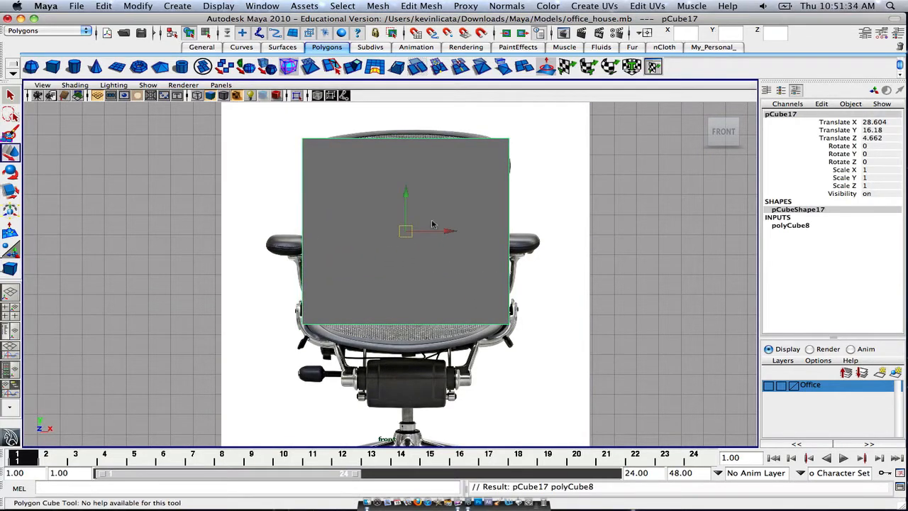
# Raise the cube to a Translate Y of about 16.5 to match the backrest's top edge, with X-ray display turned on.
pyautogui.moveTo(405, 193)
pyautogui.mouseDown()
pyautogui.moveTo(407, 183)
pyautogui.moveTo(407, 191)
pyautogui.mouseUp()
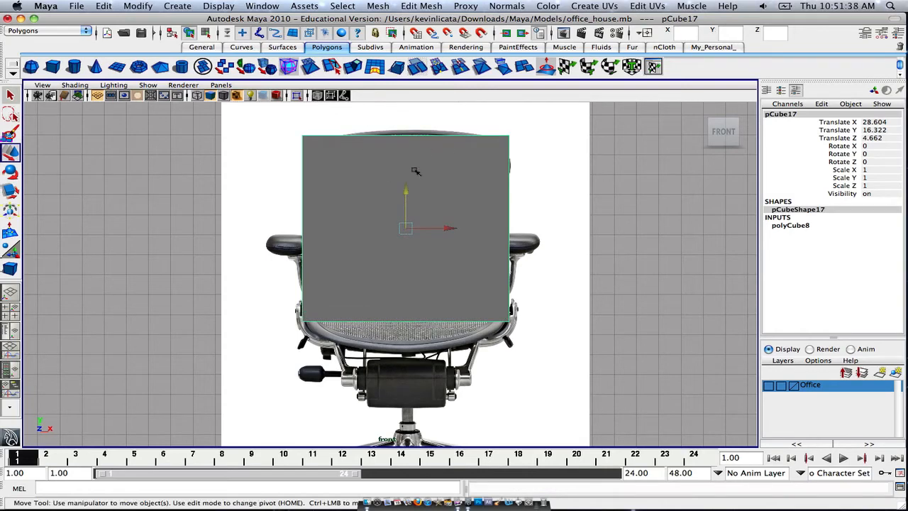
pyautogui.click(317, 95)
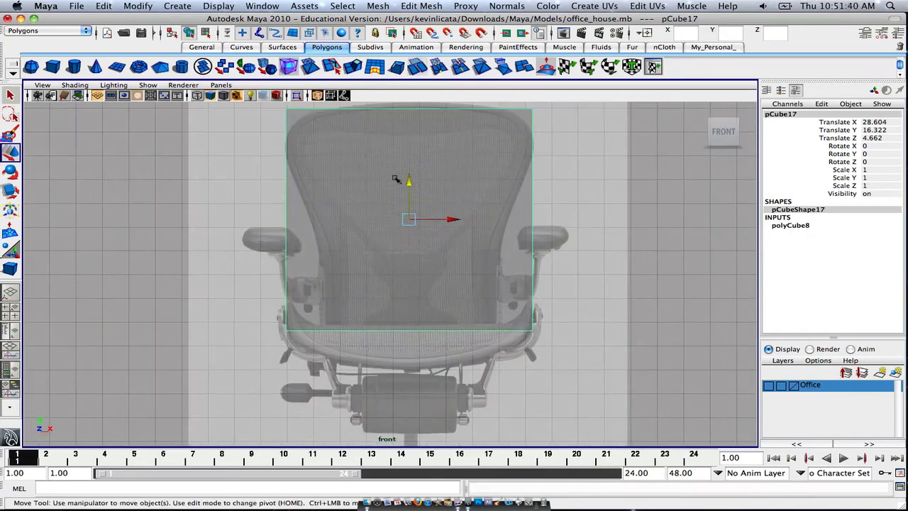
pyautogui.moveTo(407, 182); pyautogui.dragTo(407, 176)
pyautogui.keyDown('alt'); pyautogui.moveTo(408, 177); pyautogui.dragTo(424, 215, button='middle'); pyautogui.keyUp('alt')
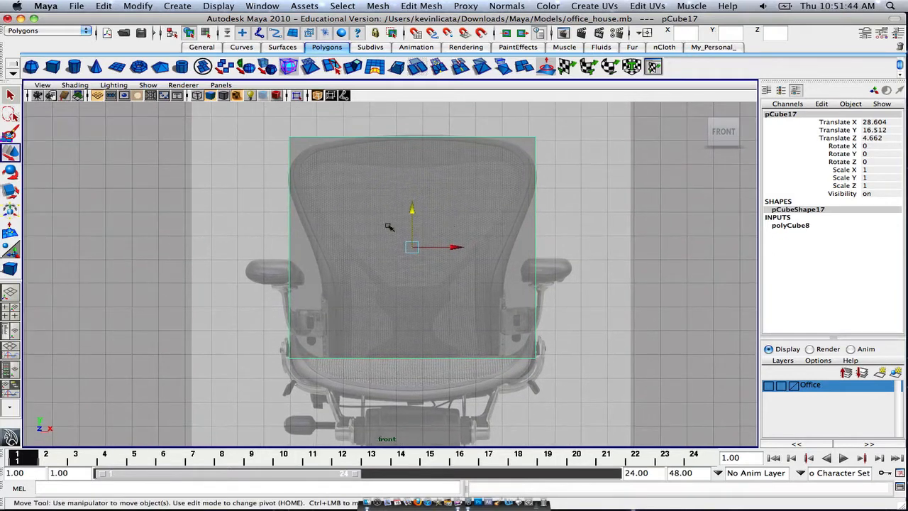
# Show the cube's creation settings and rename the cube Support_Chair.
pyautogui.click(790, 225)
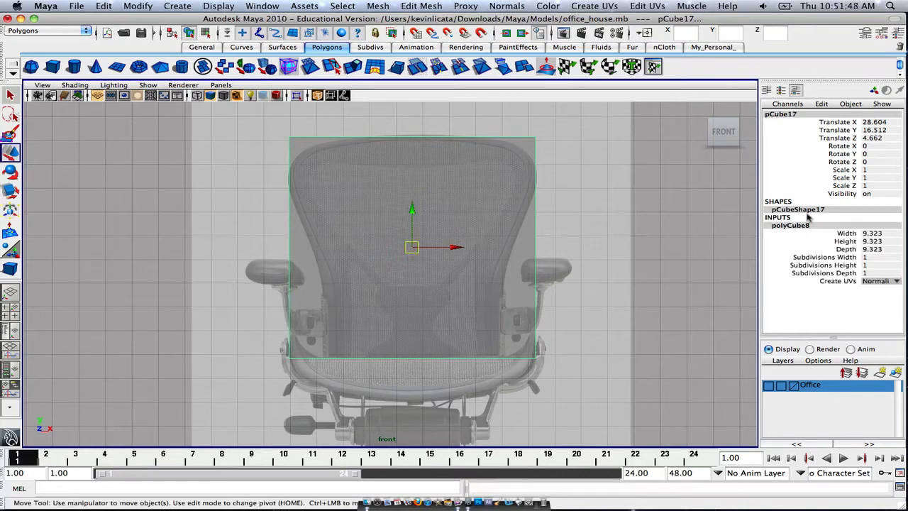
pyautogui.click(804, 114)
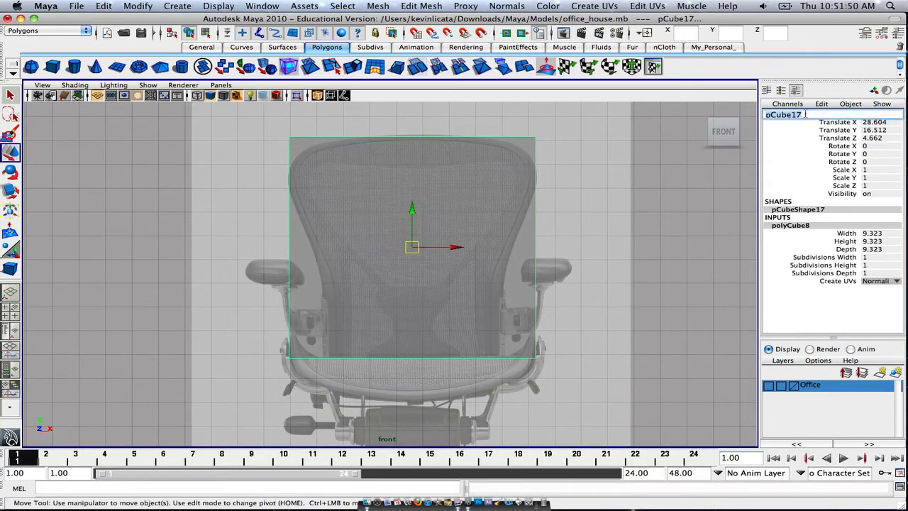
pyautogui.write('Front Chair')
pyautogui.press('Return')
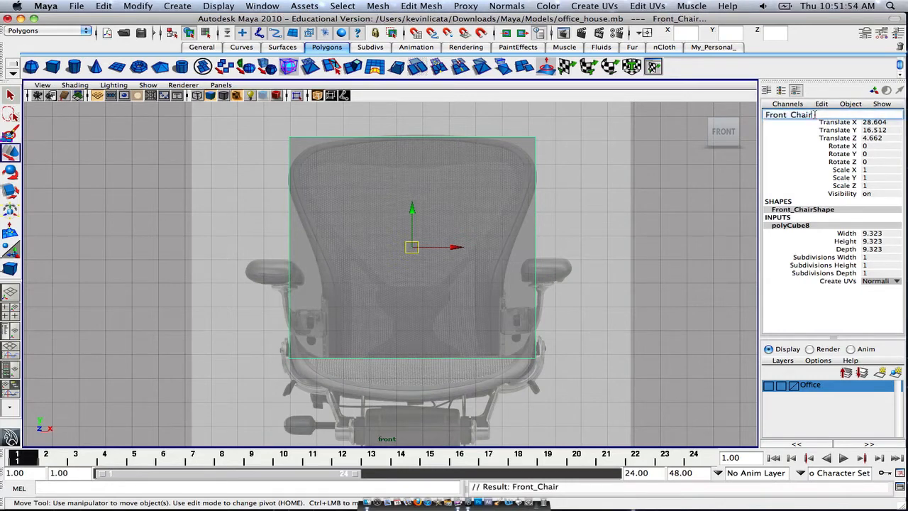
pyautogui.write('Sup')
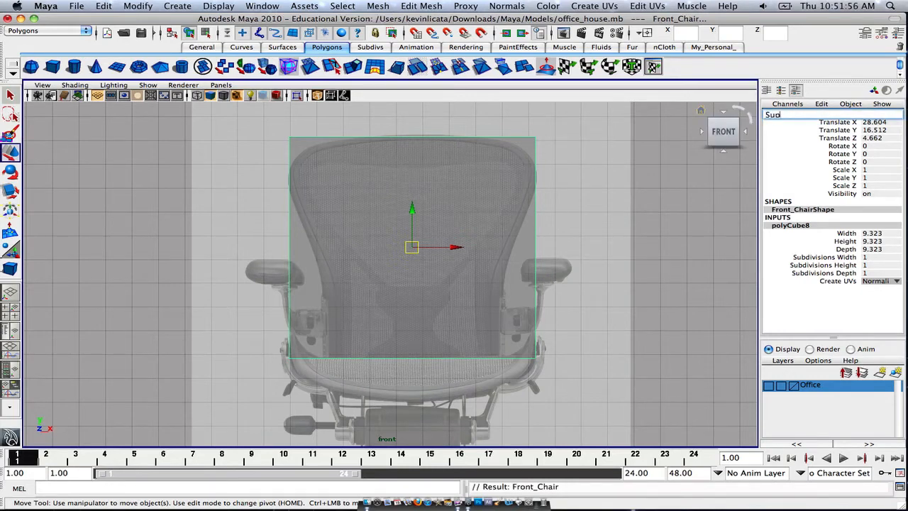
pyautogui.write('port_Chair')
pyautogui.press('Return')
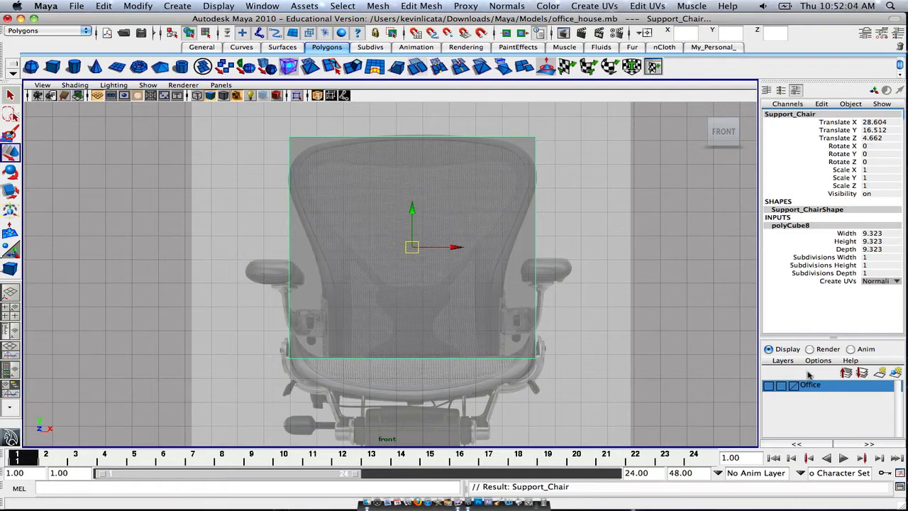
# Set the cube's Subdivisions Width and Subdivisions Depth to 5 each.
pyautogui.click(888, 259)
pyautogui.press('Return')
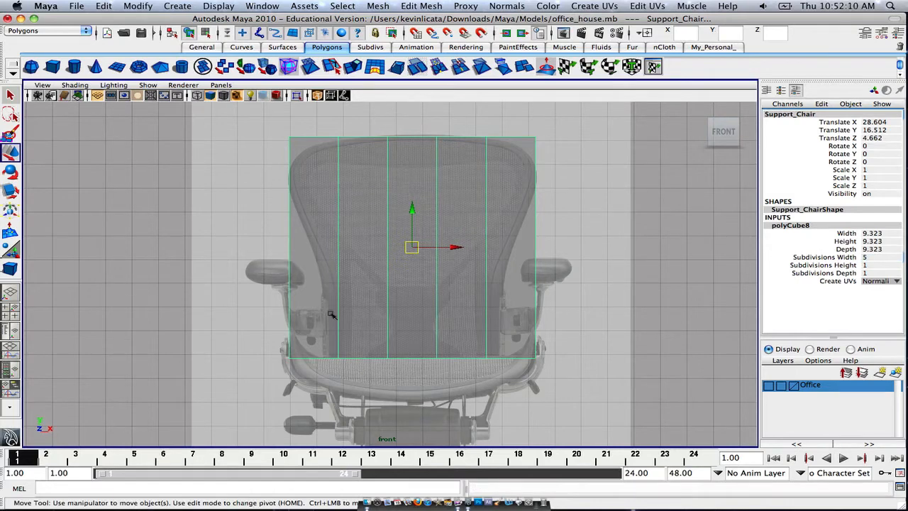
pyautogui.click(879, 273)
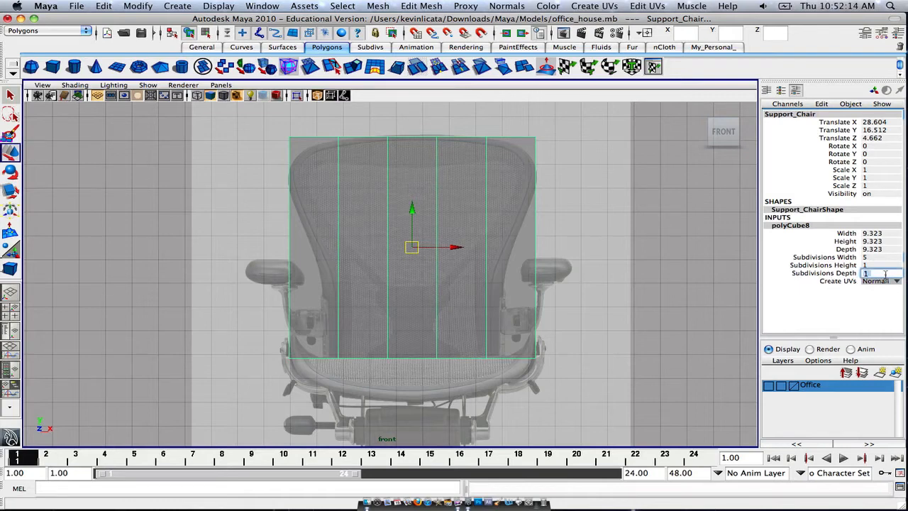
pyautogui.write('5')
pyautogui.press('Return')
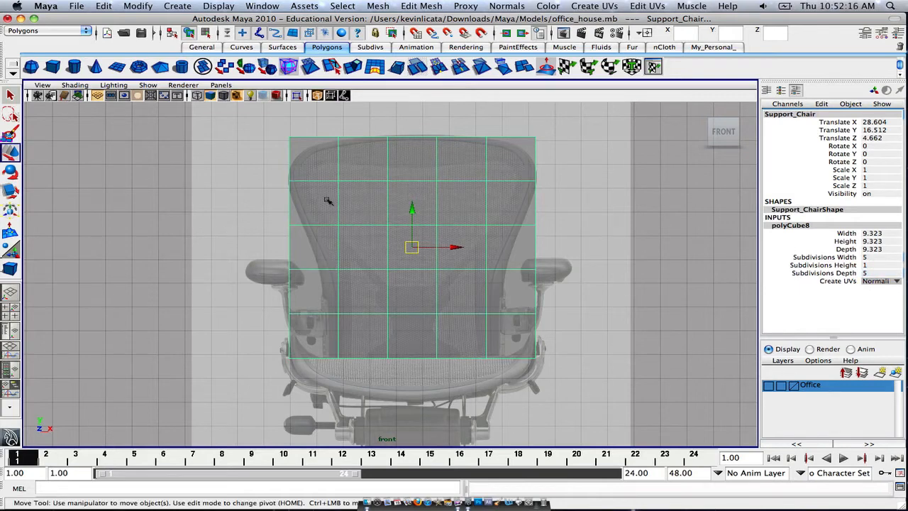
# Switch the cube to vertex editing and fit its top row of vertices to the curved upper edge of the backrest.
pyautogui.scroll(4, 406, 175)
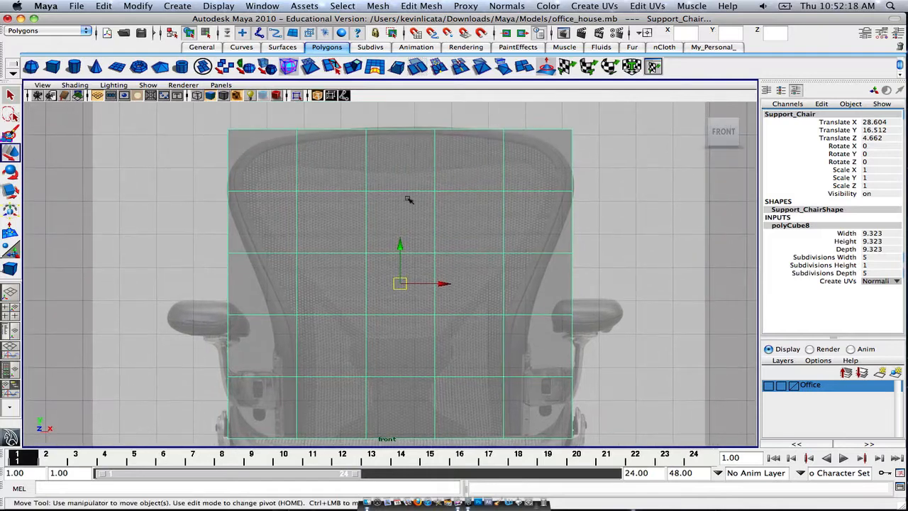
pyautogui.moveTo(394, 169); pyautogui.dragTo(360, 169, button='right')
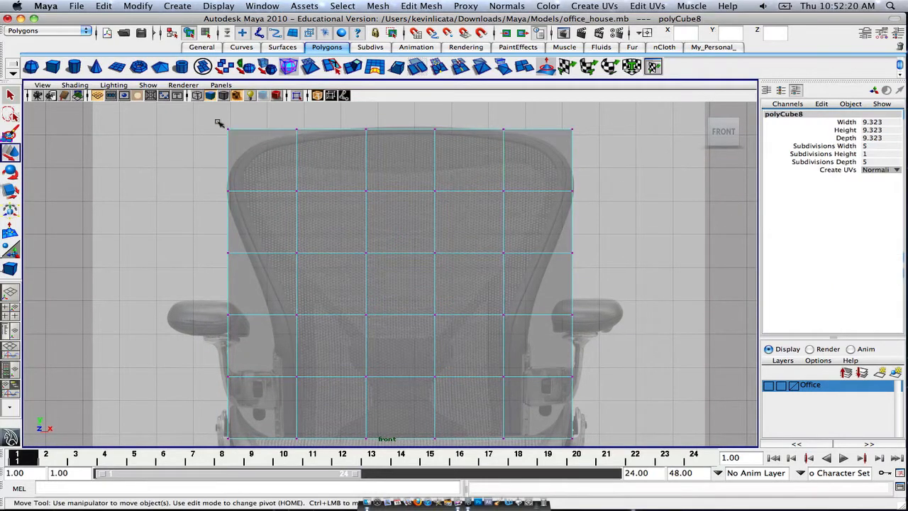
pyautogui.moveTo(219, 123); pyautogui.dragTo(245, 148)
pyautogui.moveTo(292, 125); pyautogui.dragTo(306, 138)
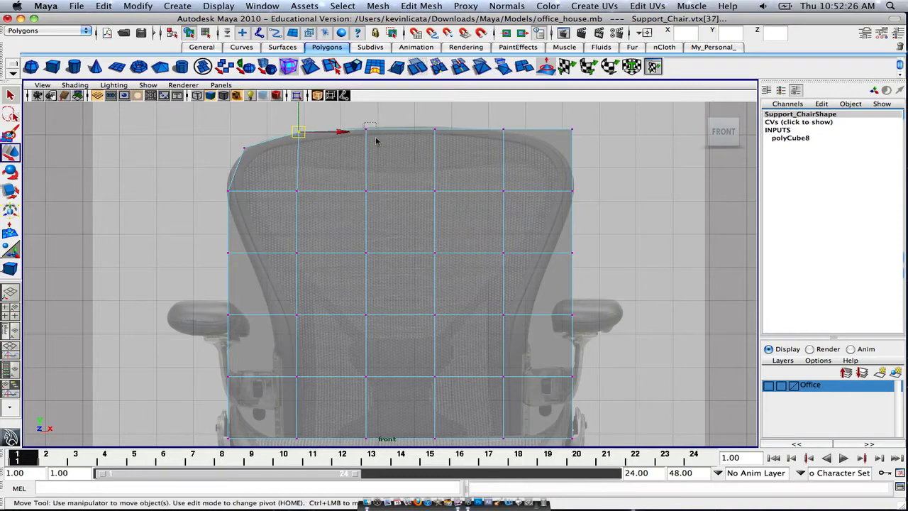
pyautogui.moveTo(374, 142); pyautogui.dragTo(357, 120)
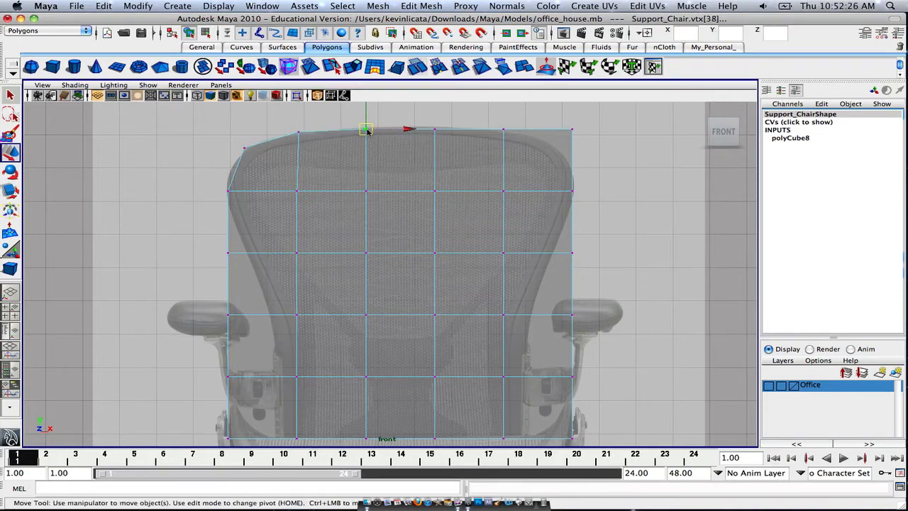
pyautogui.moveTo(444, 138); pyautogui.dragTo(426, 118)
pyautogui.click(437, 130)
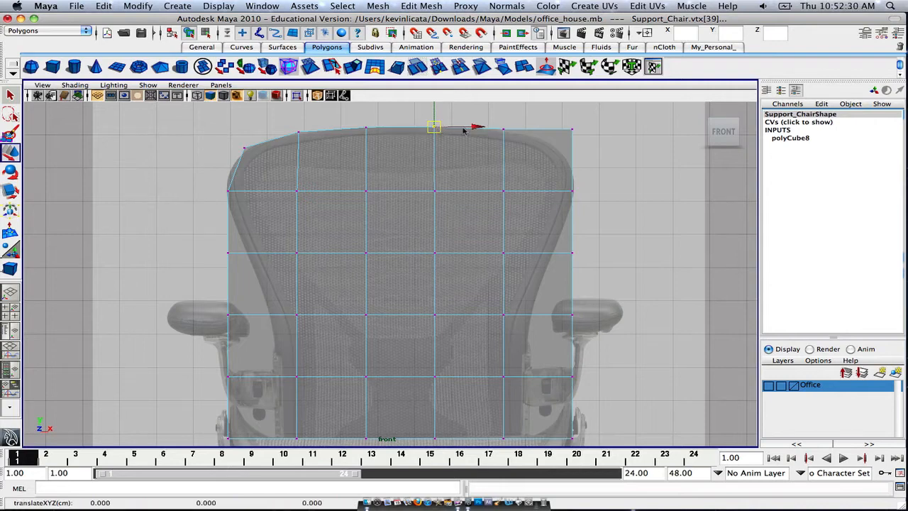
pyautogui.click(505, 125)
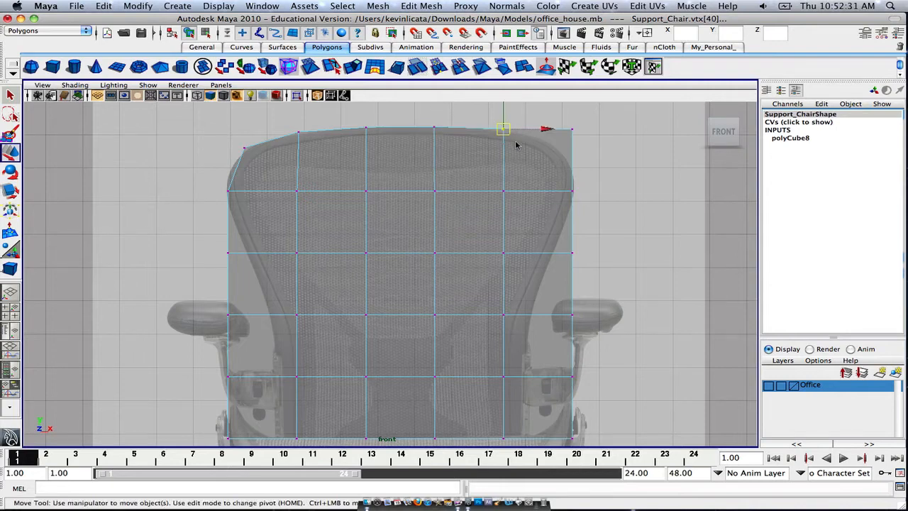
pyautogui.click(572, 128)
pyautogui.moveTo(573, 129); pyautogui.dragTo(561, 146)
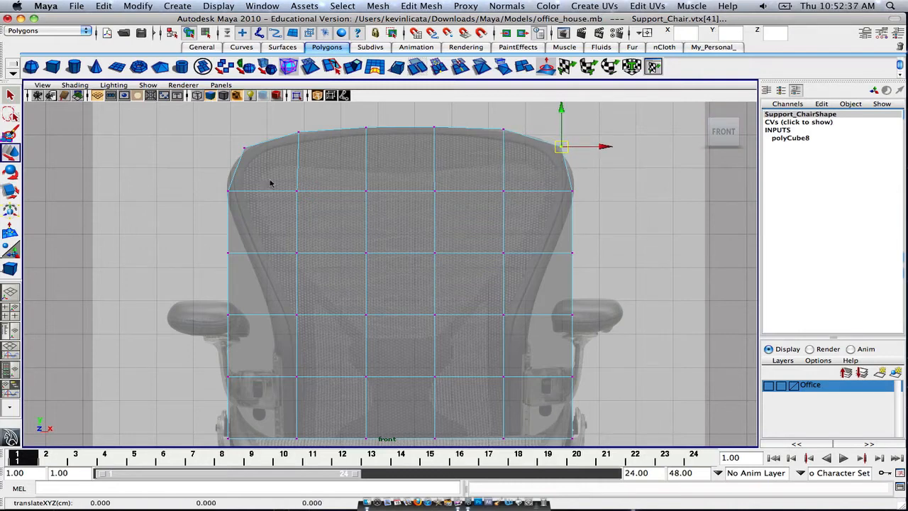
# Bring up the My_Personal shelf and recentre the backrest in the front view.
pyautogui.scroll(-1, 424, 138)
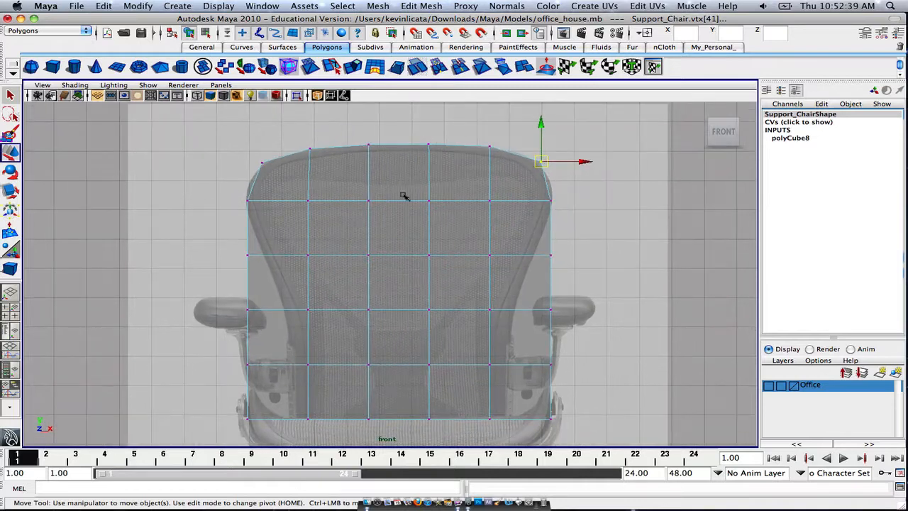
pyautogui.keyDown('alt'); pyautogui.moveTo(402, 196); pyautogui.dragTo(409, 164, button='middle'); pyautogui.keyUp('alt')
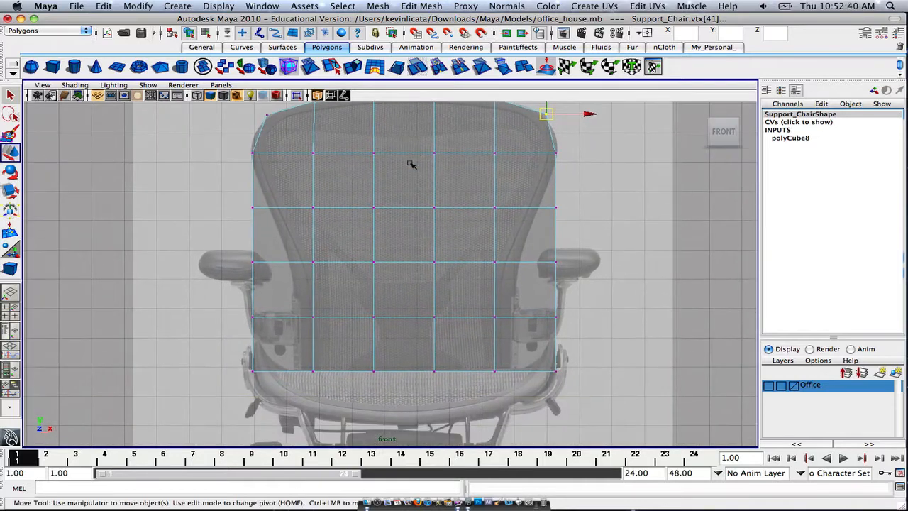
pyautogui.click(713, 47)
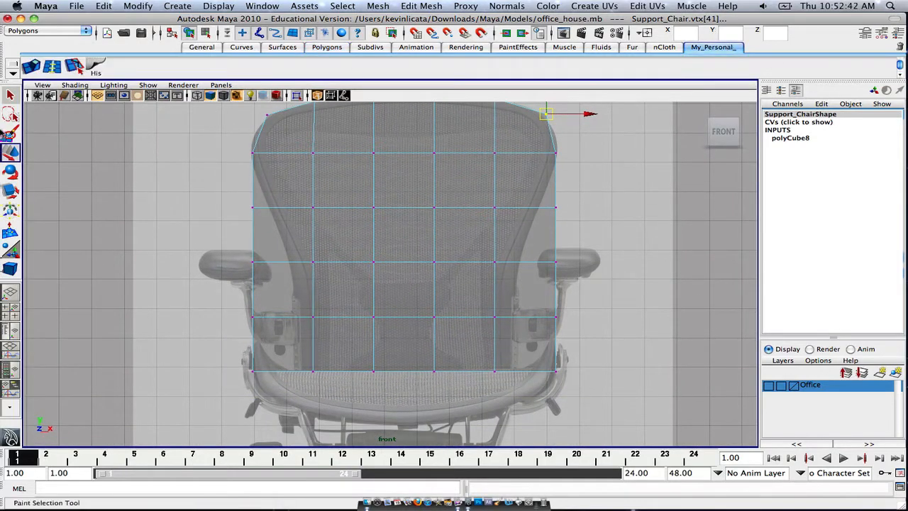
pyautogui.keyDown('alt'); pyautogui.moveTo(384, 204); pyautogui.dragTo(387, 249, button='middle'); pyautogui.keyUp('alt')
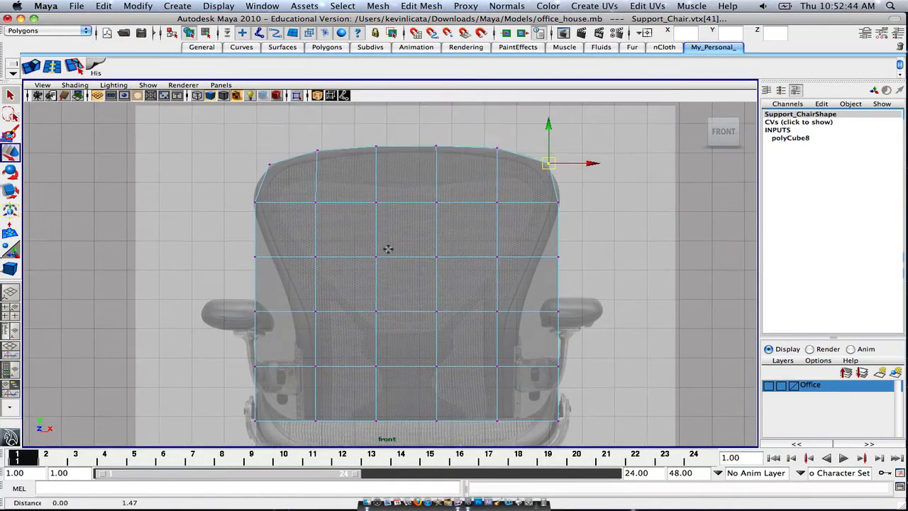
pyautogui.keyDown('alt'); pyautogui.moveTo(255, 197); pyautogui.dragTo(256, 180, button='middle'); pyautogui.keyUp('alt')
pyautogui.click(257, 184)
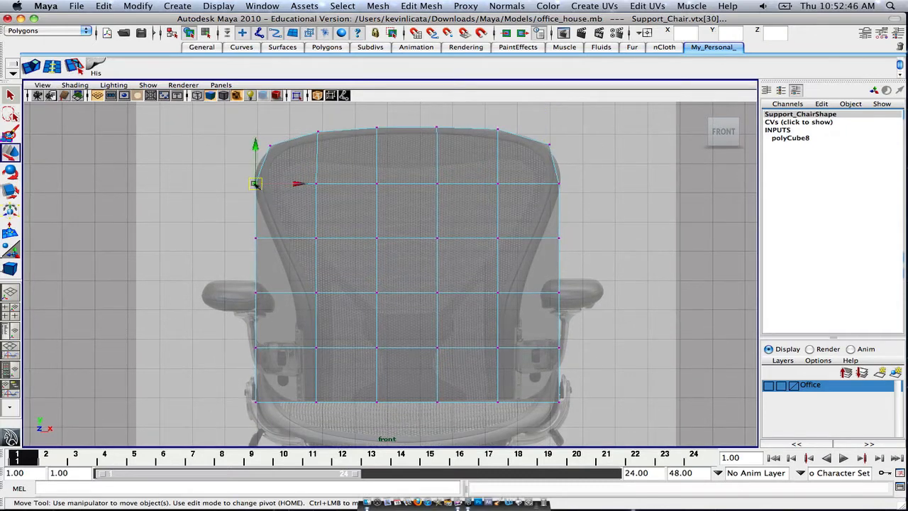
pyautogui.press('w')
pyautogui.scroll(2, 256, 184)
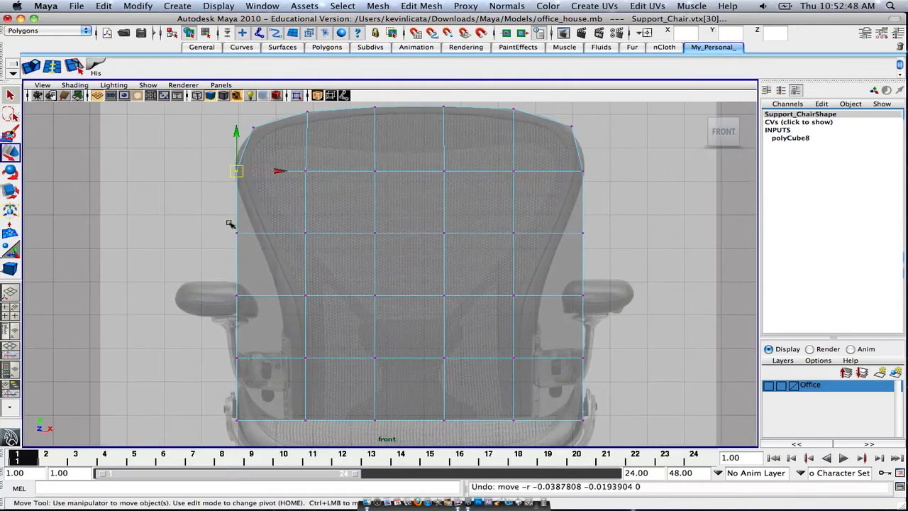
# Move the leftmost vertices of the third and fourth rows inward onto the backrest's outline.
pyautogui.click(236, 233)
pyautogui.moveTo(234, 234); pyautogui.dragTo(256, 234)
pyautogui.keyDown('alt'); pyautogui.moveTo(255, 226); pyautogui.dragTo(259, 178, button='middle'); pyautogui.keyUp('alt')
pyautogui.click(235, 228)
pyautogui.keyDown('alt'); pyautogui.moveTo(320, 192); pyautogui.dragTo(332, 246, button='middle'); pyautogui.keyUp('alt')
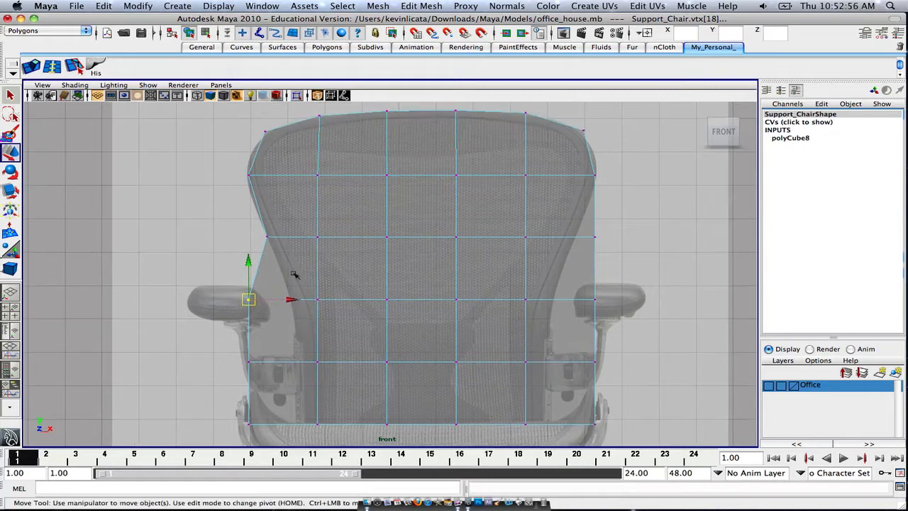
pyautogui.moveTo(252, 302); pyautogui.dragTo(293, 297)
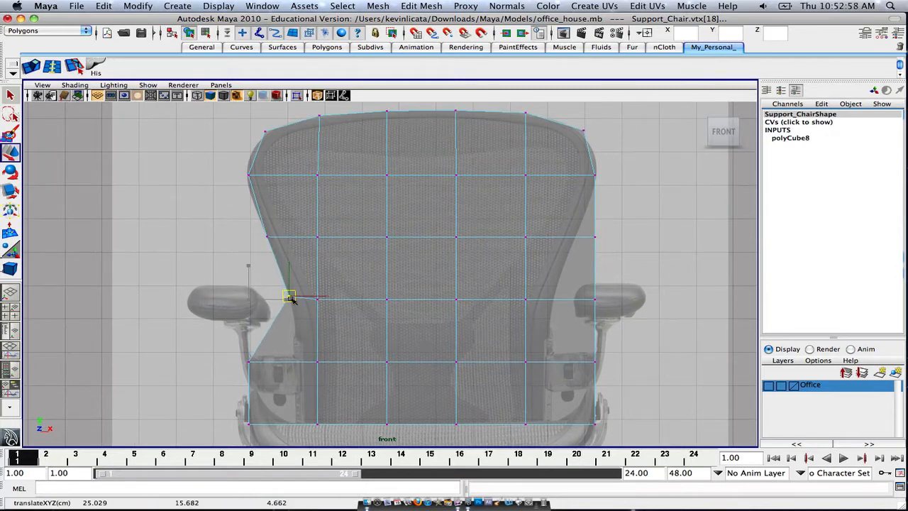
# Move the leftmost vertices of the two lowest rows inward onto the backrest's lower left edge.
pyautogui.keyDown('alt'); pyautogui.moveTo(309, 283); pyautogui.dragTo(306, 236, button='middle'); pyautogui.keyUp('alt')
pyautogui.click(246, 314)
pyautogui.moveTo(247, 313); pyautogui.dragTo(295, 311)
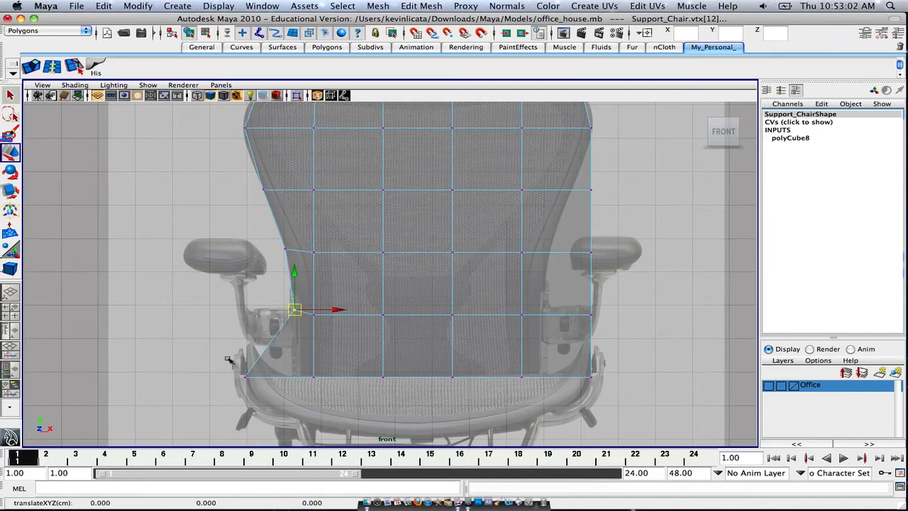
pyautogui.click(244, 376)
pyautogui.moveTo(245, 374); pyautogui.dragTo(298, 374)
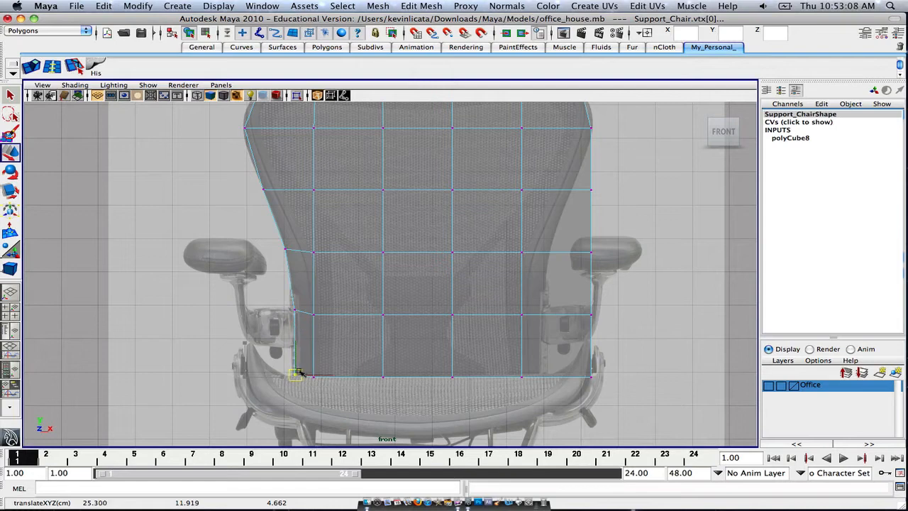
# Move the rightmost vertices of the third and fourth rows inward onto the backrest's outline.
pyautogui.keyDown('alt'); pyautogui.moveTo(521, 321); pyautogui.dragTo(477, 391, button='middle'); pyautogui.keyUp('alt')
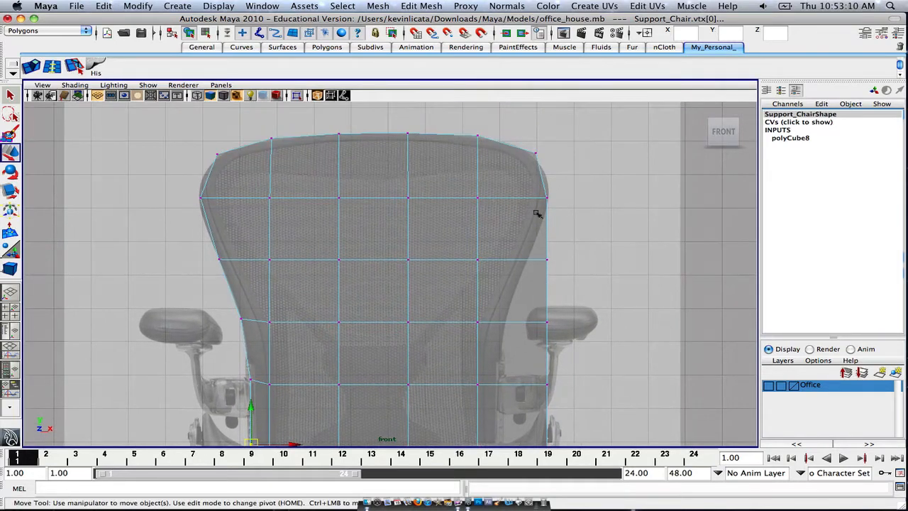
pyautogui.click(547, 260)
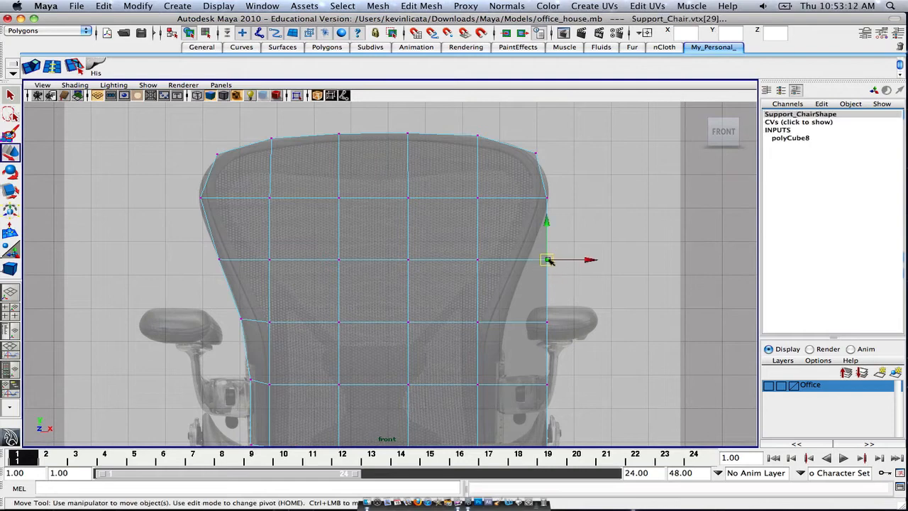
pyautogui.moveTo(547, 260); pyautogui.dragTo(537, 261)
pyautogui.keyDown('alt'); pyautogui.moveTo(546, 309); pyautogui.dragTo(536, 260, button='middle'); pyautogui.keyUp('alt')
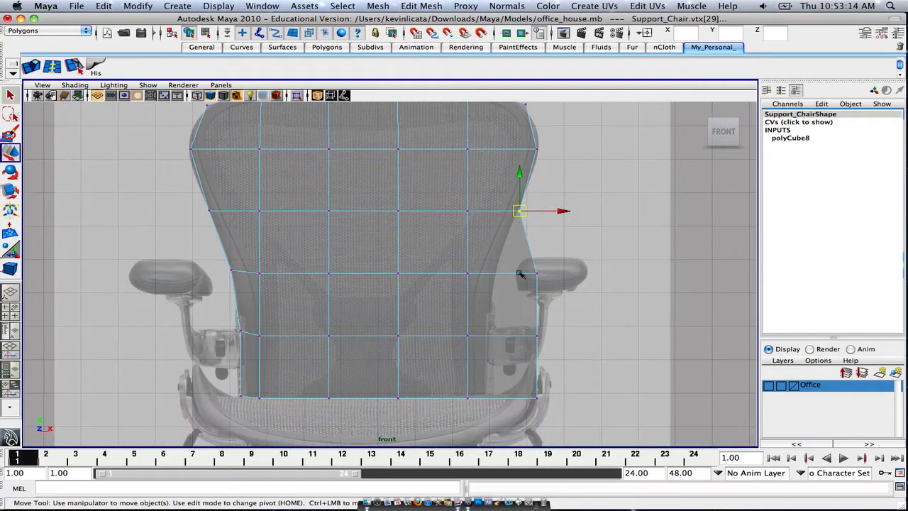
pyautogui.click(537, 274)
pyautogui.moveTo(542, 278); pyautogui.dragTo(502, 275)
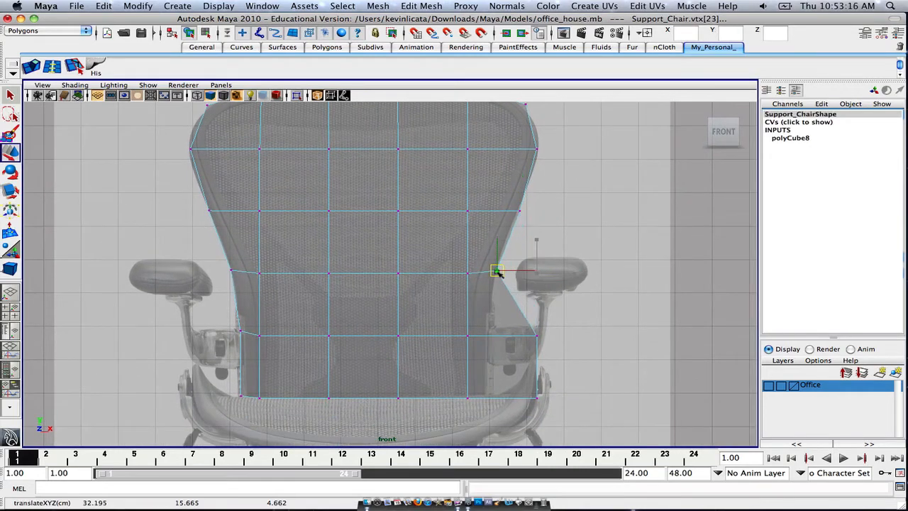
# Move the rightmost vertices of the two lowest rows inward onto the backrest's lower right edge.
pyautogui.keyDown('alt'); pyautogui.moveTo(517, 293); pyautogui.dragTo(510, 275, button='middle'); pyautogui.keyUp('alt')
pyautogui.click(530, 317)
pyautogui.moveTo(531, 317); pyautogui.dragTo(489, 321)
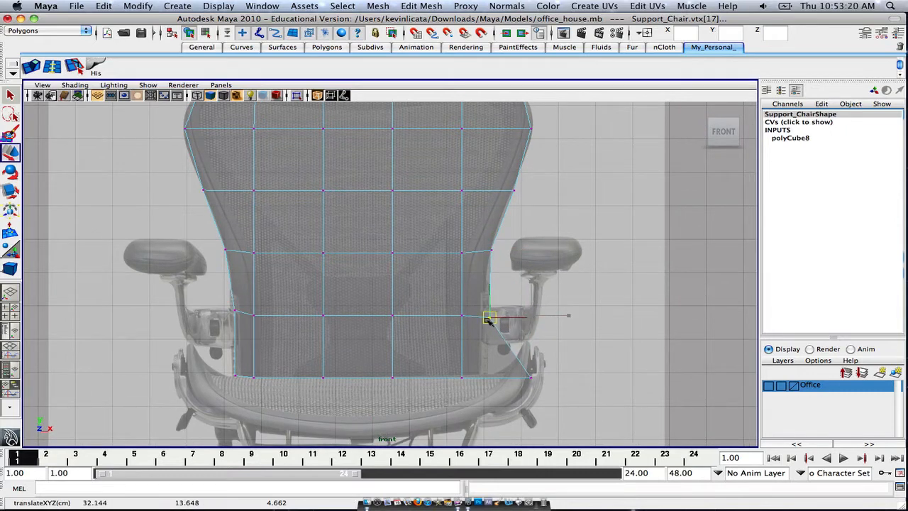
pyautogui.click(531, 376)
pyautogui.moveTo(530, 377); pyautogui.dragTo(489, 373)
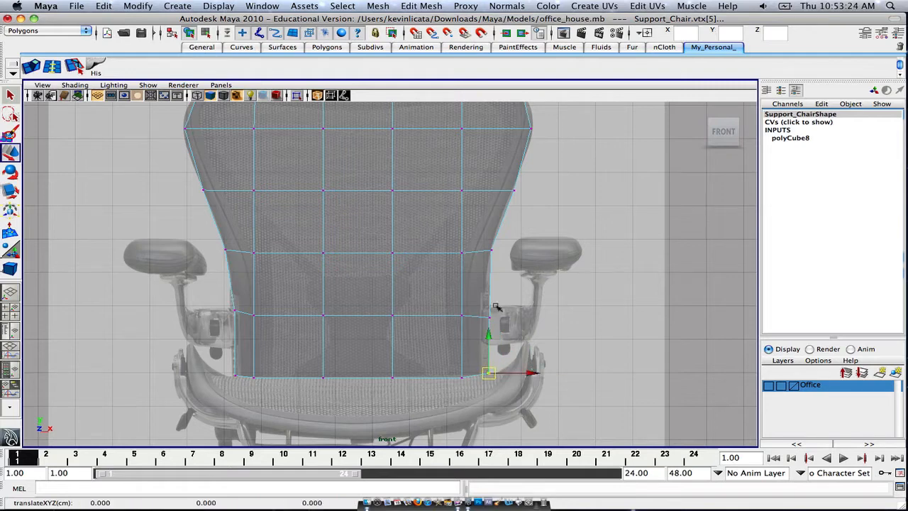
pyautogui.keyDown('alt'); pyautogui.moveTo(490, 215); pyautogui.dragTo(523, 174, button='middle'); pyautogui.keyUp('alt')
pyautogui.scroll(-4, 521, 258)
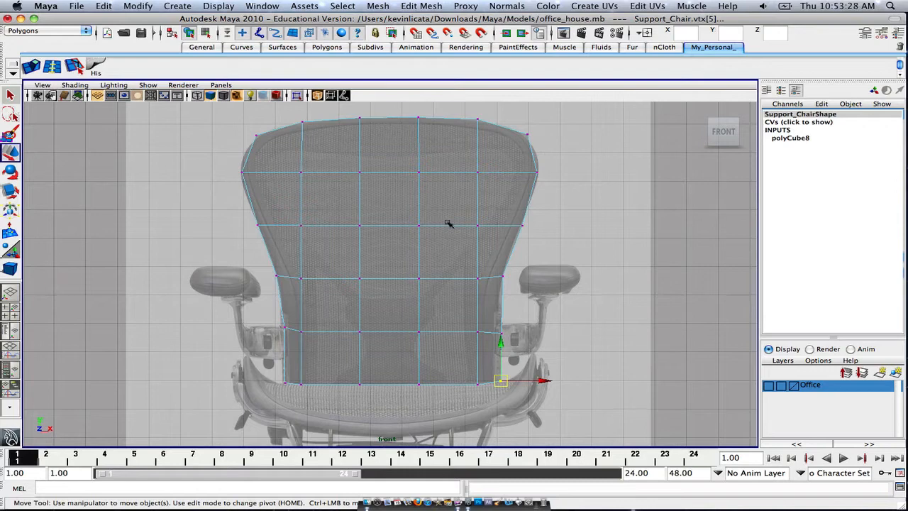
pyautogui.keyDown('alt'); pyautogui.moveTo(364, 165); pyautogui.dragTo(364, 177, button='middle'); pyautogui.keyUp('alt')
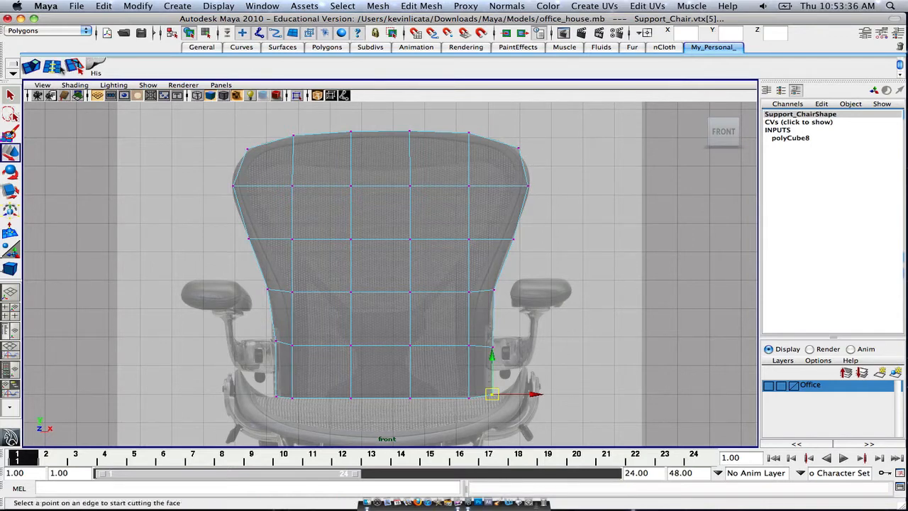
pyautogui.click(61, 69)
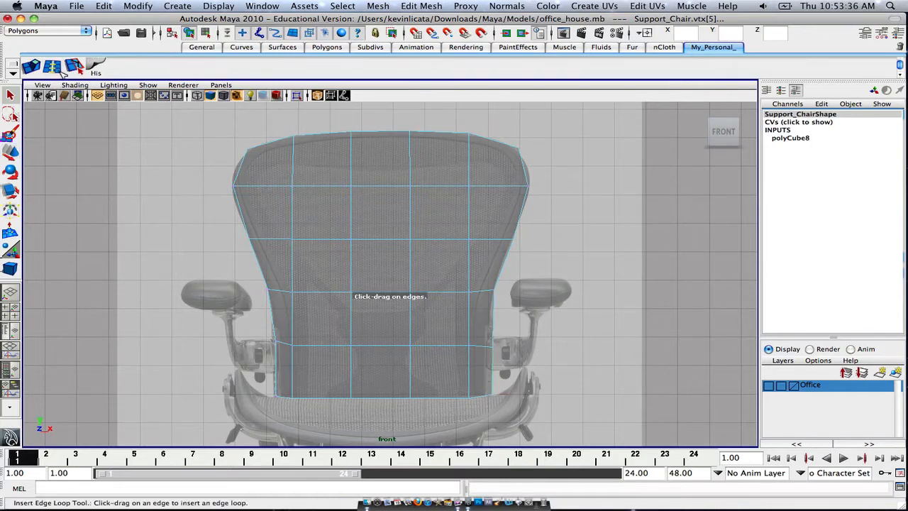
pyautogui.click(270, 148)
pyautogui.moveTo(270, 147); pyautogui.dragTo(271, 147)
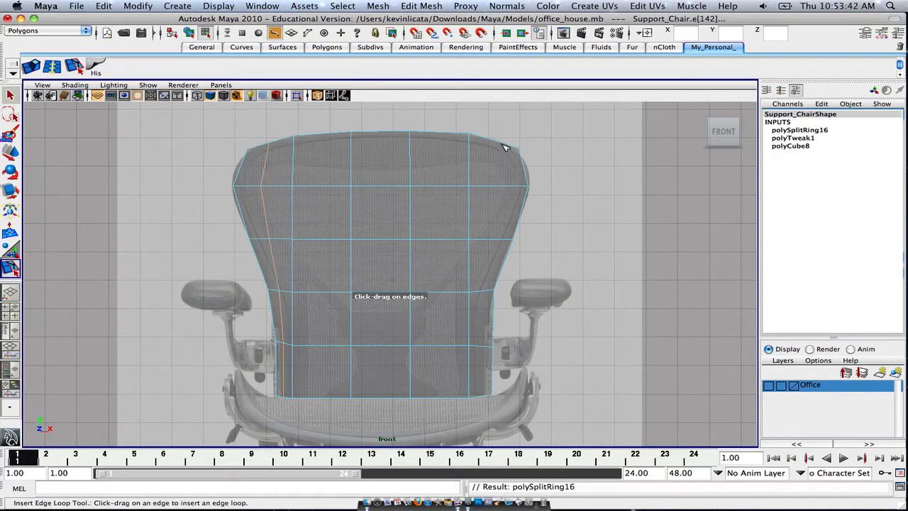
pyautogui.moveTo(505, 147); pyautogui.dragTo(503, 167)
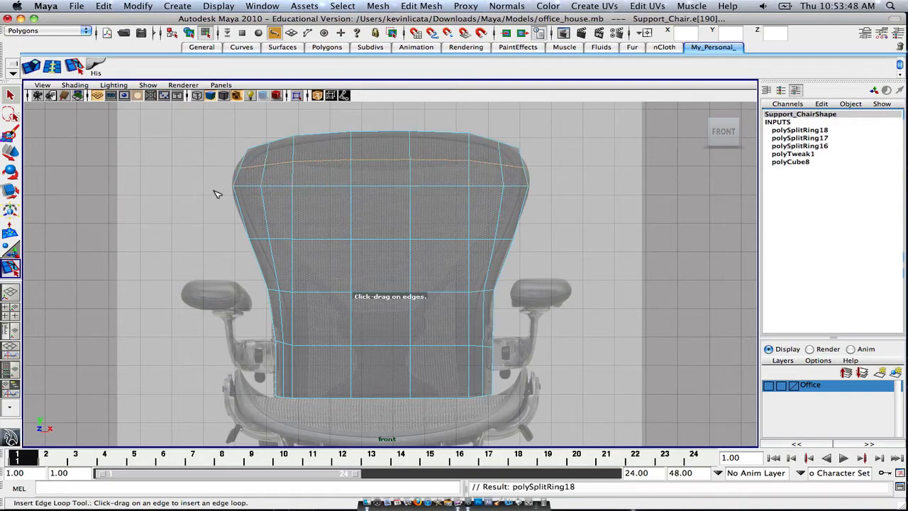
pyautogui.press('z')
pyautogui.press('z')
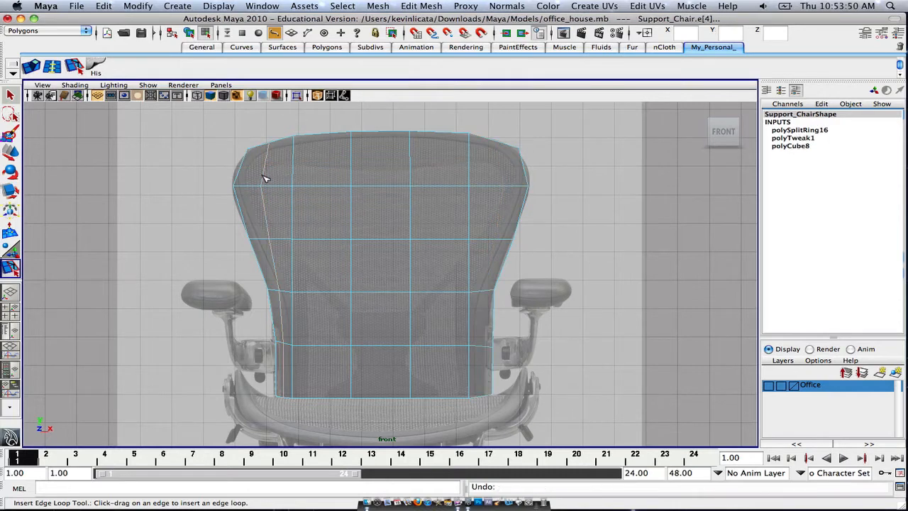
pyautogui.press('z')
pyautogui.press('z')
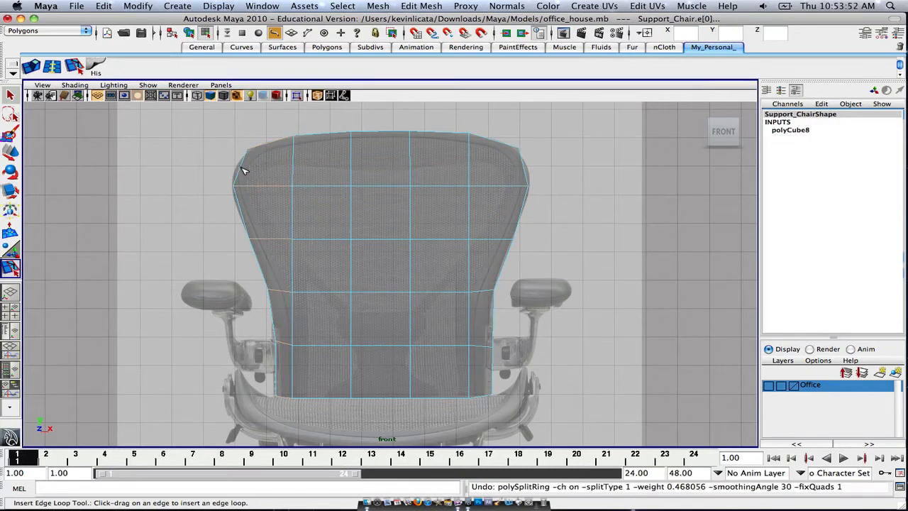
# Insert two horizontal edge loops across the backrest, one just above and one just below its widest row of vertices.
pyautogui.click(241, 170)
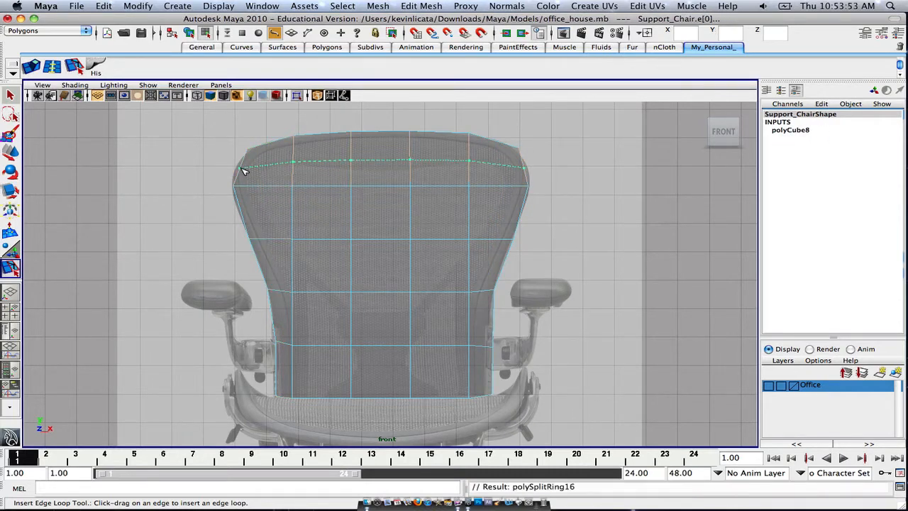
pyautogui.click(244, 218)
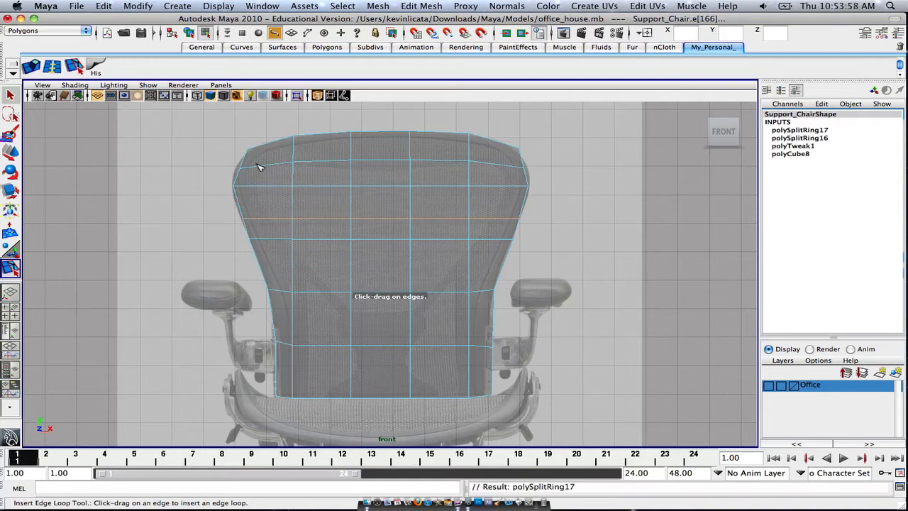
pyautogui.press('q')
# Move the leftmost vertices of the second, third and fourth rows outward onto the backrest's outline.
pyautogui.keyDown('alt'); pyautogui.moveTo(289, 184); pyautogui.dragTo(329, 204, button='middle'); pyautogui.keyUp('alt')
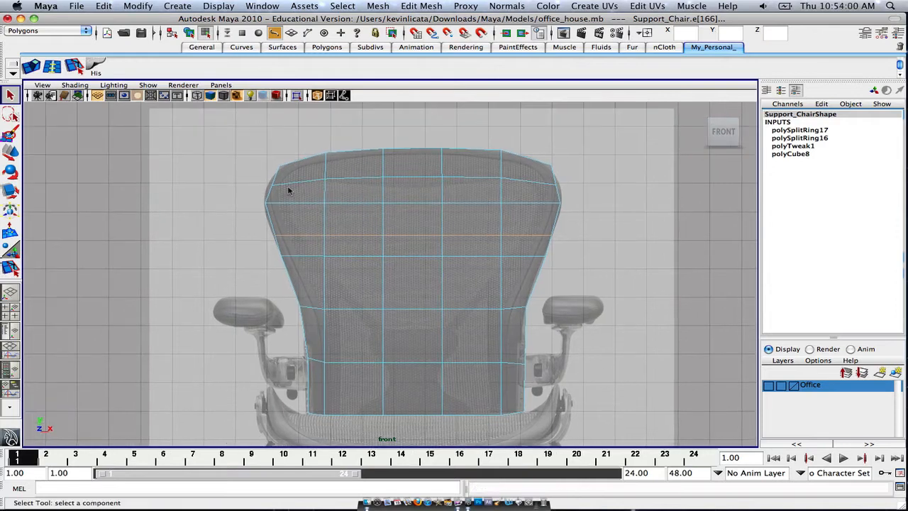
pyautogui.moveTo(290, 189); pyautogui.dragTo(247, 184, button='right')
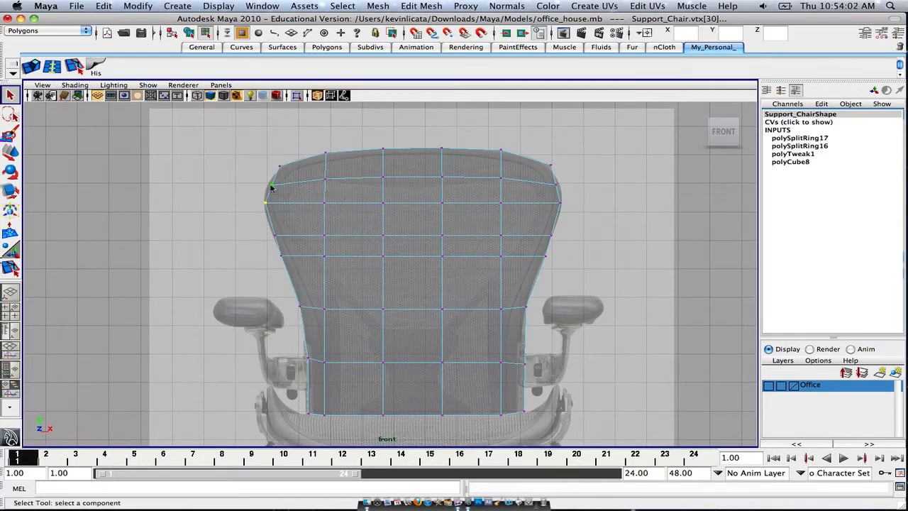
pyautogui.click(271, 185)
pyautogui.moveTo(260, 178); pyautogui.dragTo(305, 186)
pyautogui.press('w')
pyautogui.moveTo(253, 199); pyautogui.dragTo(308, 234)
# Fit the rightmost vertices of the second, third and fourth rows to the backrest's outline.
pyautogui.keyDown('alt'); pyautogui.moveTo(395, 209); pyautogui.dragTo(322, 206, button='middle'); pyautogui.keyUp('alt')
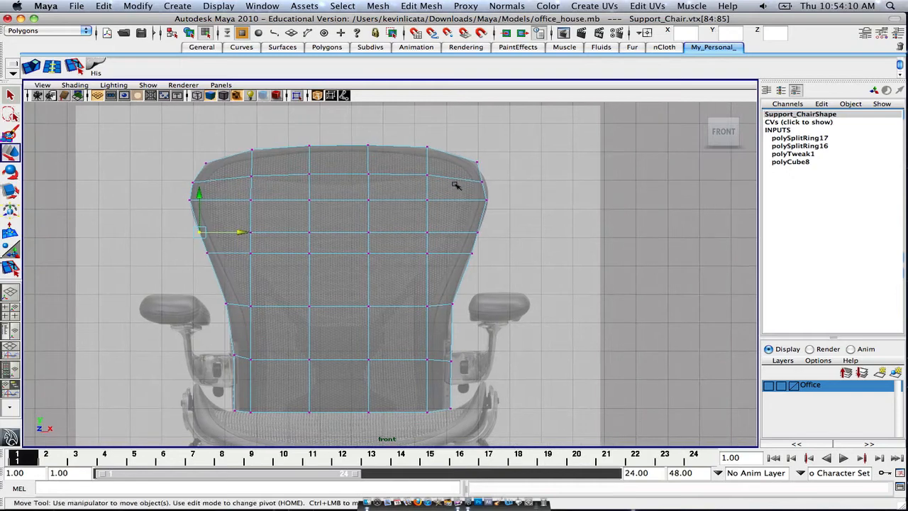
pyautogui.moveTo(476, 178); pyautogui.dragTo(529, 183)
pyautogui.click(481, 196)
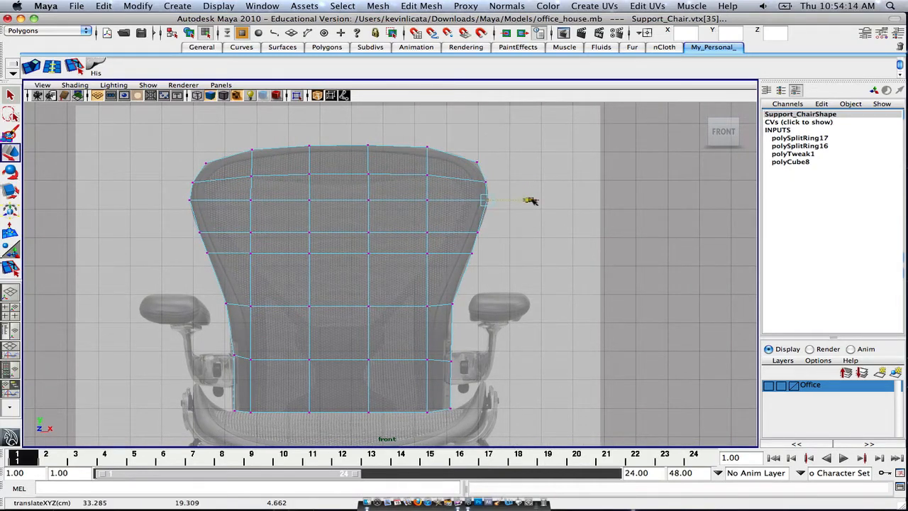
pyautogui.moveTo(472, 224); pyautogui.dragTo(487, 239)
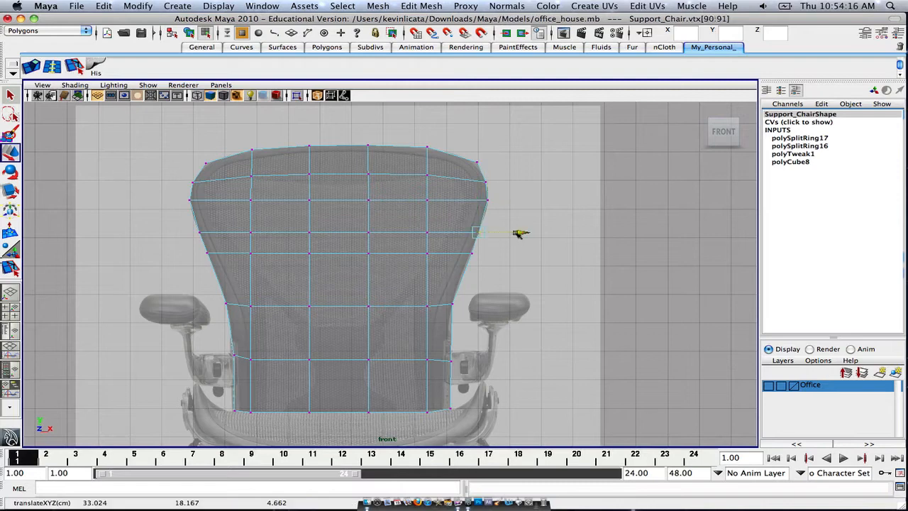
# Insert two vertical edge loops through the backrest's outermost left and right columns of faces.
pyautogui.keyDown('alt'); pyautogui.moveTo(396, 260); pyautogui.dragTo(403, 252, button='middle'); pyautogui.keyUp('alt')
pyautogui.keyDown('alt'); pyautogui.moveTo(357, 208); pyautogui.dragTo(404, 263, button='middle'); pyautogui.keyUp('alt')
pyautogui.scroll(4, 404, 263)
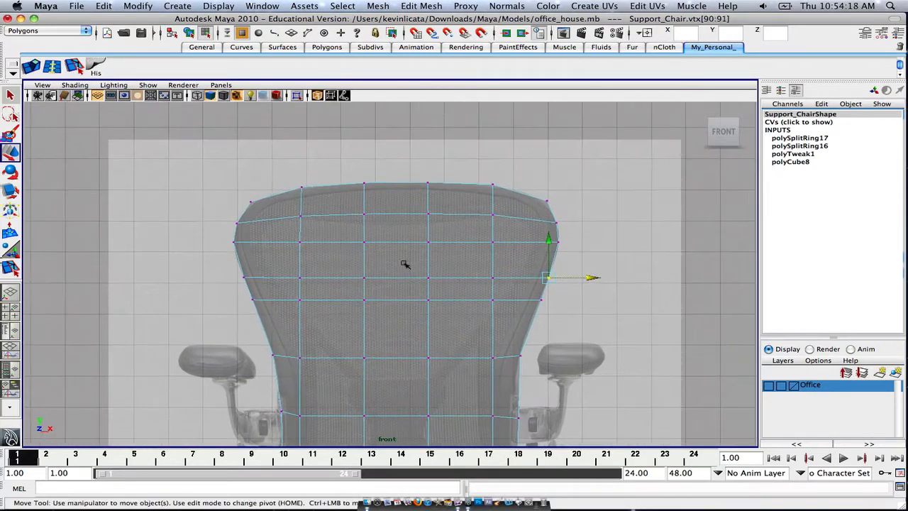
pyautogui.keyDown('alt'); pyautogui.moveTo(348, 209); pyautogui.dragTo(383, 236, button='middle'); pyautogui.keyUp('alt')
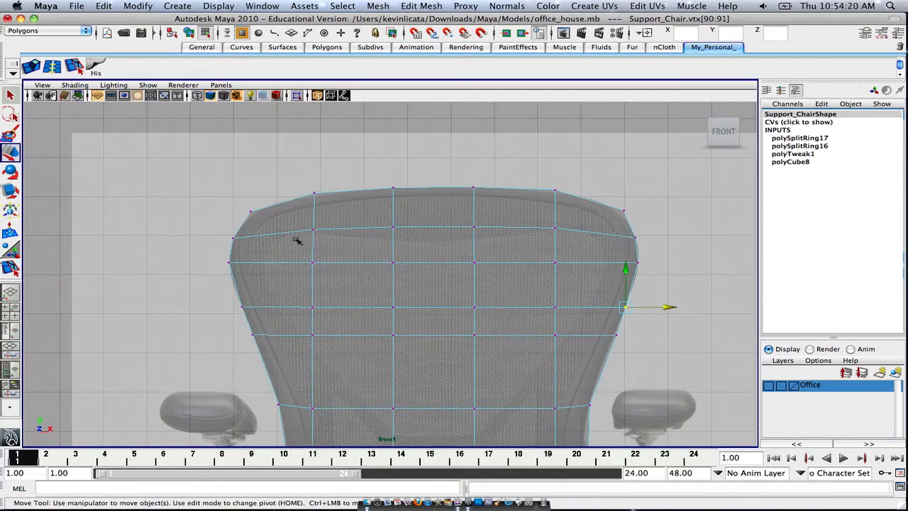
pyautogui.keyDown('alt'); pyautogui.moveTo(330, 259); pyautogui.dragTo(338, 232, button='middle'); pyautogui.keyUp('alt')
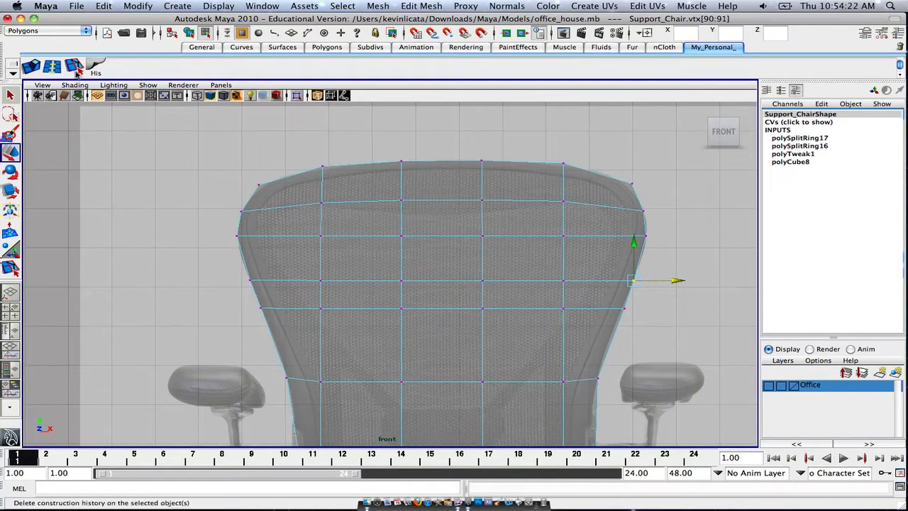
pyautogui.click(73, 67)
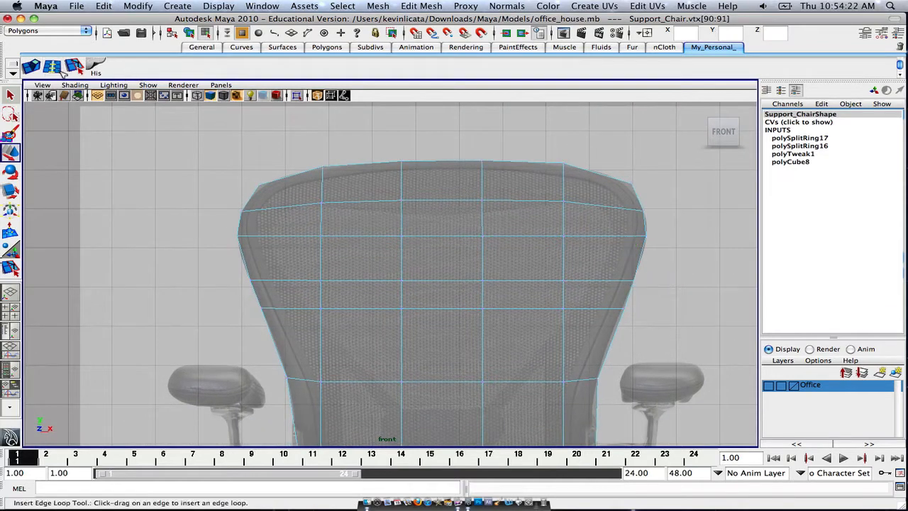
pyautogui.click(296, 180)
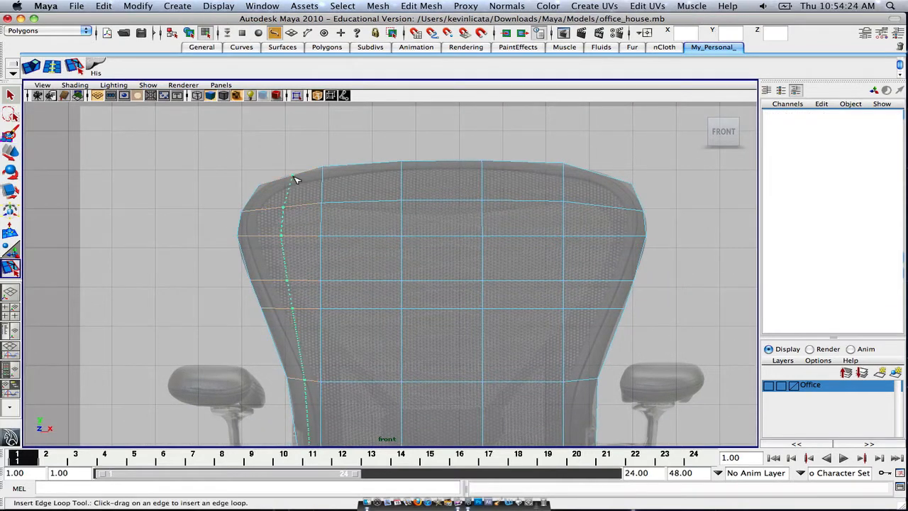
pyautogui.click(604, 179)
pyautogui.moveTo(603, 179); pyautogui.dragTo(603, 179)
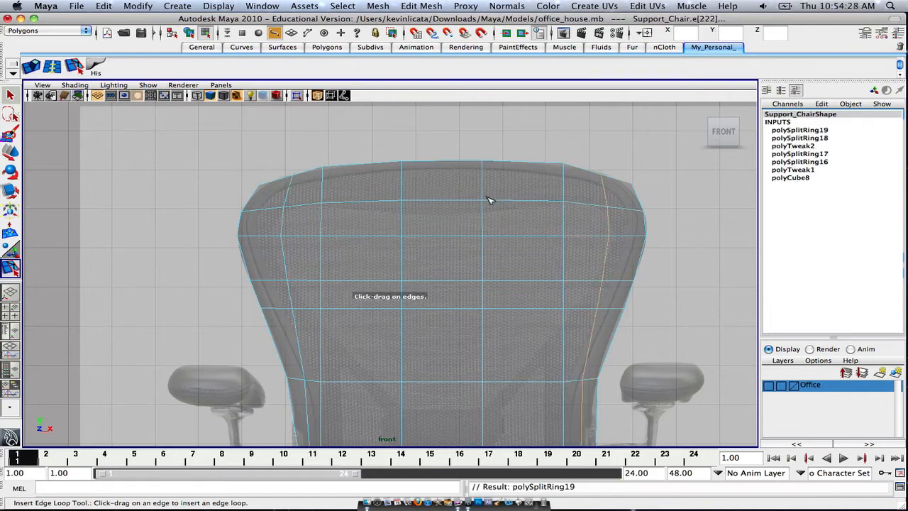
pyautogui.press('q')
# Raise the top vertices of the new left edge loop slightly and fit the upper left corner vertex to the outline.
pyautogui.keyDown('alt'); pyautogui.moveTo(377, 201); pyautogui.dragTo(395, 198, button='middle'); pyautogui.keyUp('alt')
pyautogui.moveTo(395, 198); pyautogui.dragTo(330, 190, button='right')
pyautogui.moveTo(362, 197); pyautogui.dragTo(343, 177)
pyautogui.press('w')
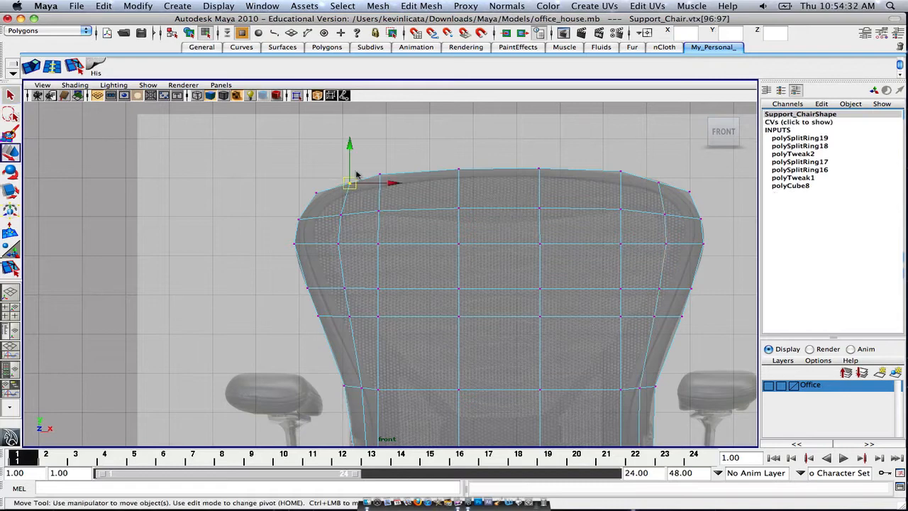
pyautogui.click(349, 149)
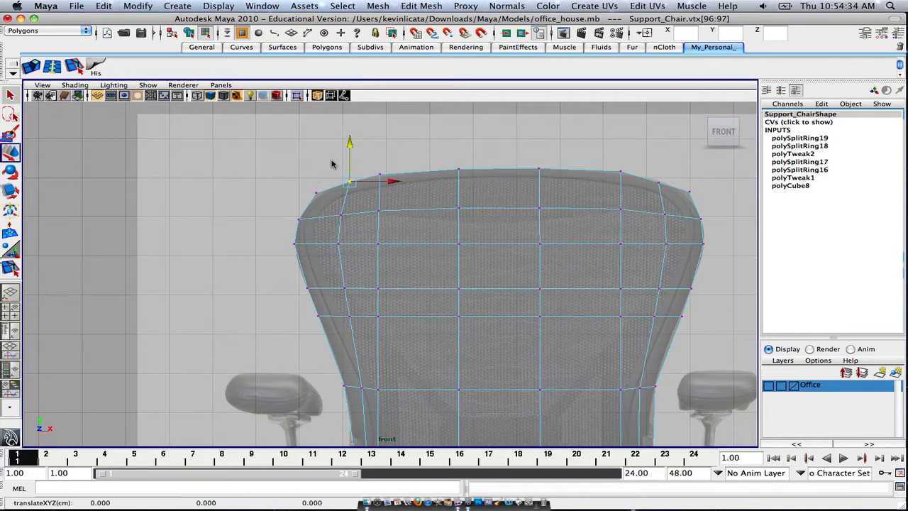
pyautogui.click(317, 193)
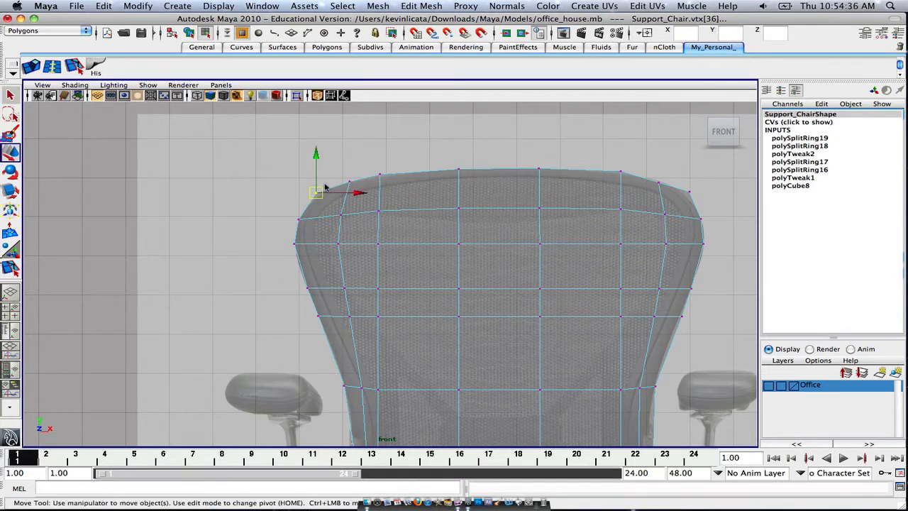
pyautogui.moveTo(317, 193); pyautogui.dragTo(318, 193)
# Fit the upper right corner vertex and the top vertices of the right edge loop to the backrest's curved outline.
pyautogui.keyDown('alt'); pyautogui.moveTo(468, 185); pyautogui.dragTo(395, 179, button='middle'); pyautogui.keyUp('alt')
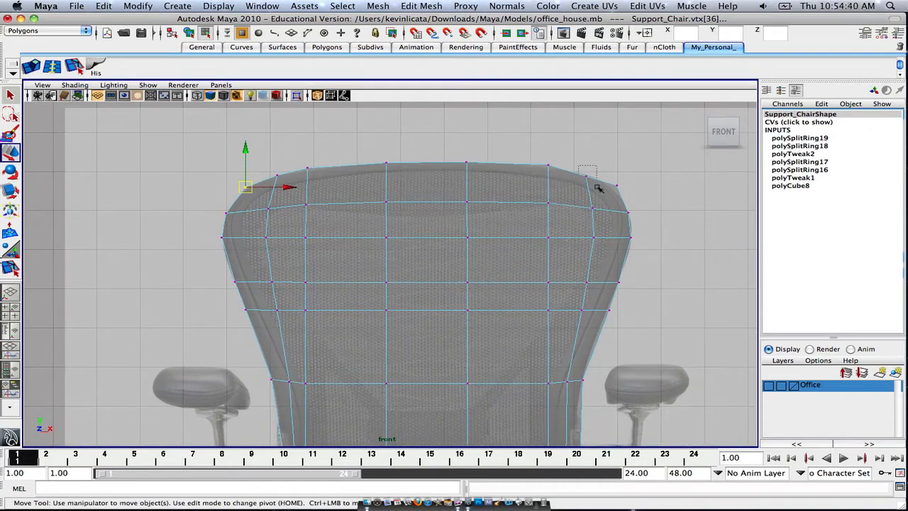
pyautogui.moveTo(597, 187); pyautogui.dragTo(598, 187)
pyautogui.moveTo(588, 178)
pyautogui.mouseDown()
pyautogui.moveTo(629, 195)
pyautogui.moveTo(592, 176)
pyautogui.mouseUp()
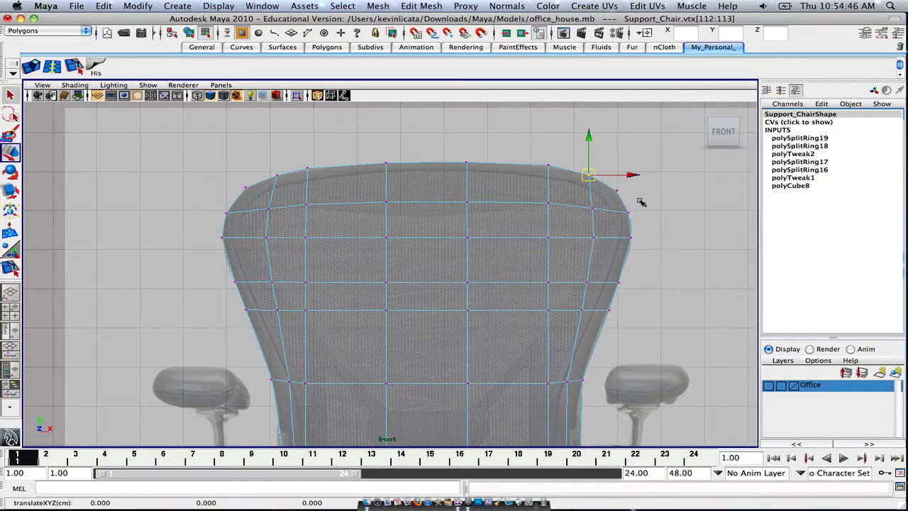
# Fit the rightmost vertices of the second and third rows, and lower the top-edge vertex just inside the right edge loop onto the outline.
pyautogui.scroll(-3, 530, 281)
pyautogui.scroll(5, 575, 263)
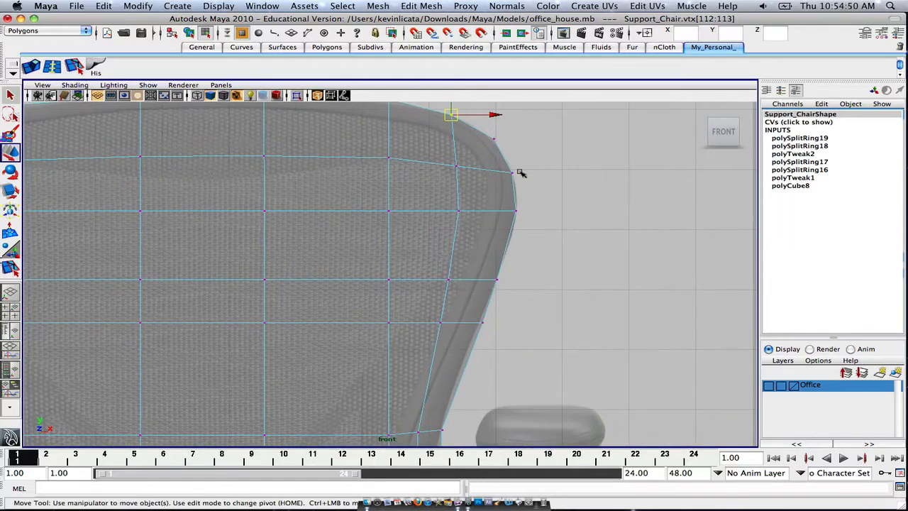
pyautogui.moveTo(506, 166); pyautogui.dragTo(525, 217)
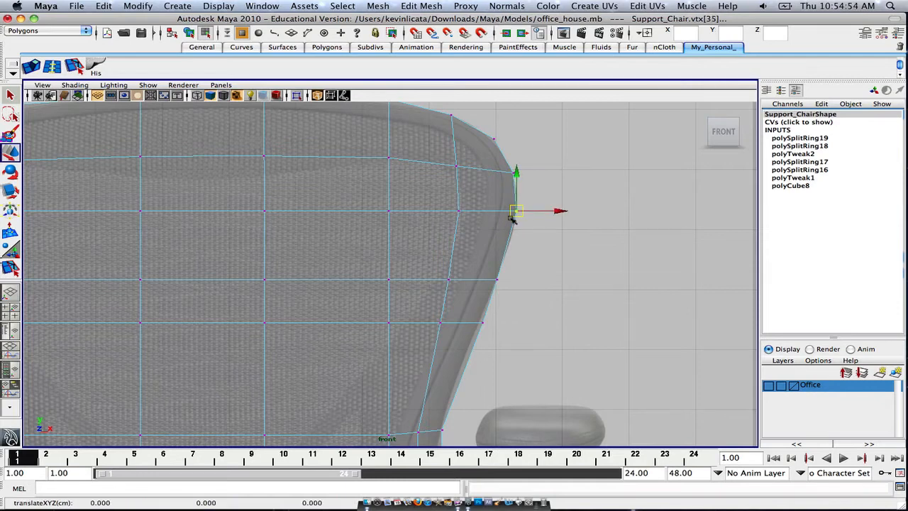
pyautogui.scroll(-4, 516, 211)
pyautogui.keyDown('alt'); pyautogui.moveTo(446, 171); pyautogui.dragTo(463, 232, button='middle'); pyautogui.keyUp('alt')
pyautogui.scroll(4, 463, 231)
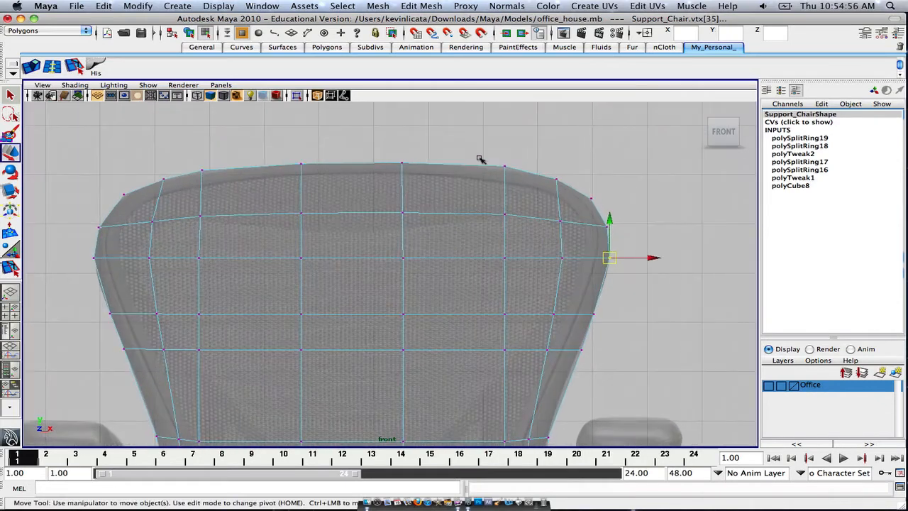
pyautogui.moveTo(498, 151); pyautogui.dragTo(504, 169)
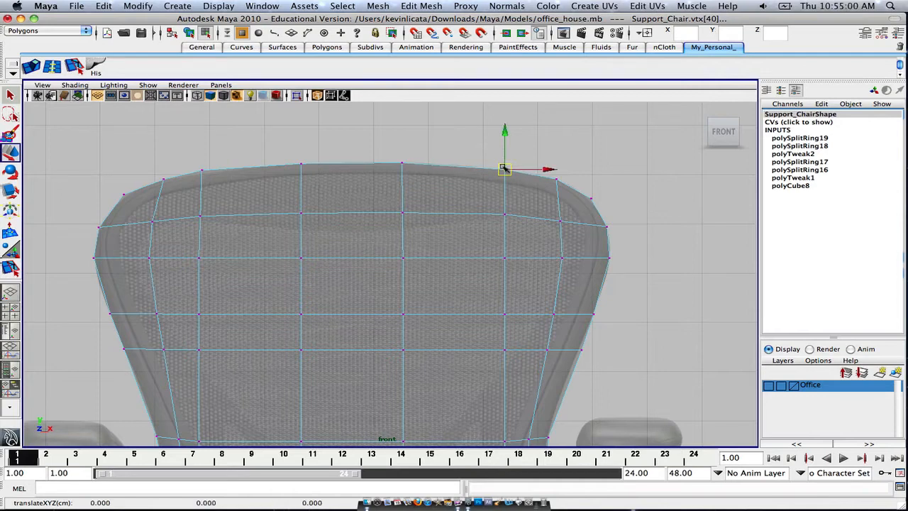
pyautogui.keyDown('alt'); pyautogui.moveTo(439, 171); pyautogui.dragTo(505, 174, button='middle'); pyautogui.keyUp('alt')
pyautogui.moveTo(462, 160)
pyautogui.mouseDown()
pyautogui.moveTo(481, 168)
pyautogui.moveTo(471, 166)
pyautogui.mouseUp()
pyautogui.press('z')
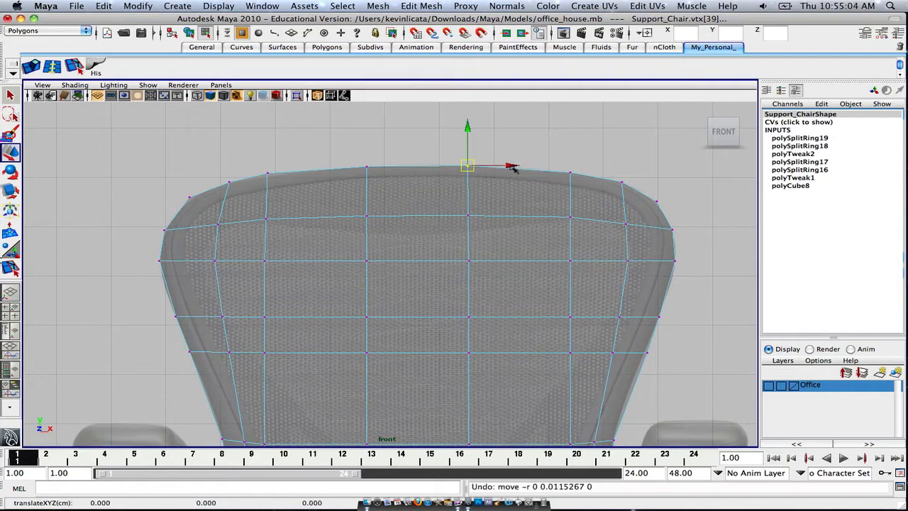
pyautogui.keyDown('alt'); pyautogui.moveTo(375, 168); pyautogui.dragTo(466, 164, button='middle'); pyautogui.keyUp('alt')
pyautogui.moveTo(418, 156); pyautogui.dragTo(462, 167)
pyautogui.press('z')
pyautogui.click(361, 169)
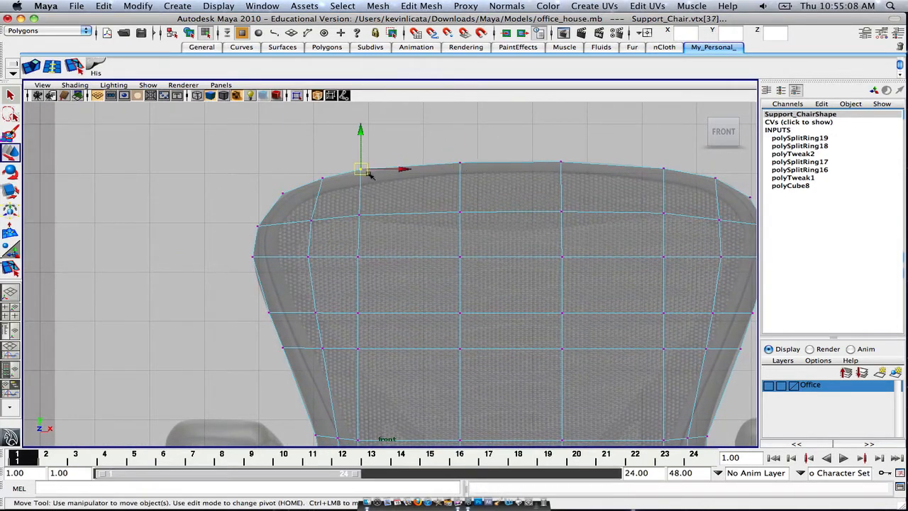
pyautogui.moveTo(362, 171); pyautogui.dragTo(363, 172)
pyautogui.press('z')
# Fit the right outline vertex level with the armrest pad to the backrest's edge in the reference.
pyautogui.scroll(-5, 414, 215)
pyautogui.keyDown('alt'); pyautogui.moveTo(419, 236); pyautogui.dragTo(433, 155, button='middle'); pyautogui.keyUp('alt')
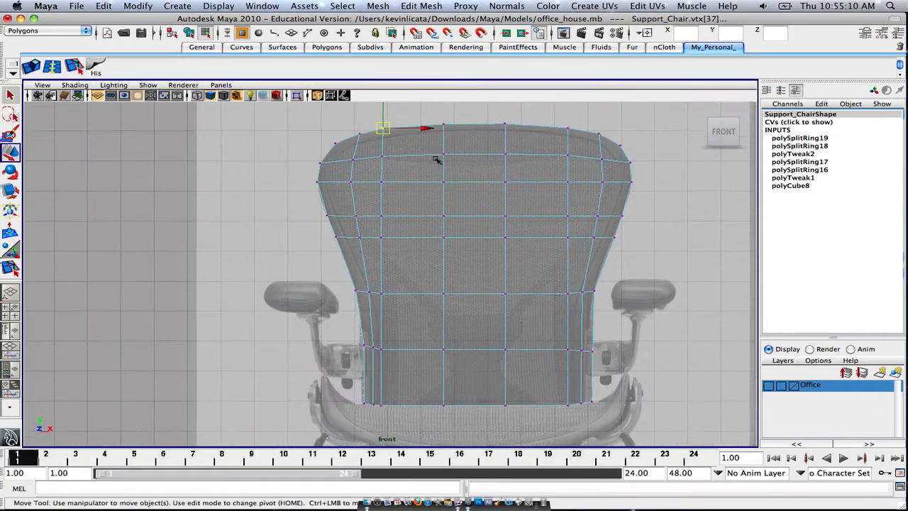
pyautogui.keyDown('alt'); pyautogui.moveTo(433, 215); pyautogui.dragTo(428, 208, button='middle'); pyautogui.keyUp('alt')
pyautogui.scroll(3, 427, 208)
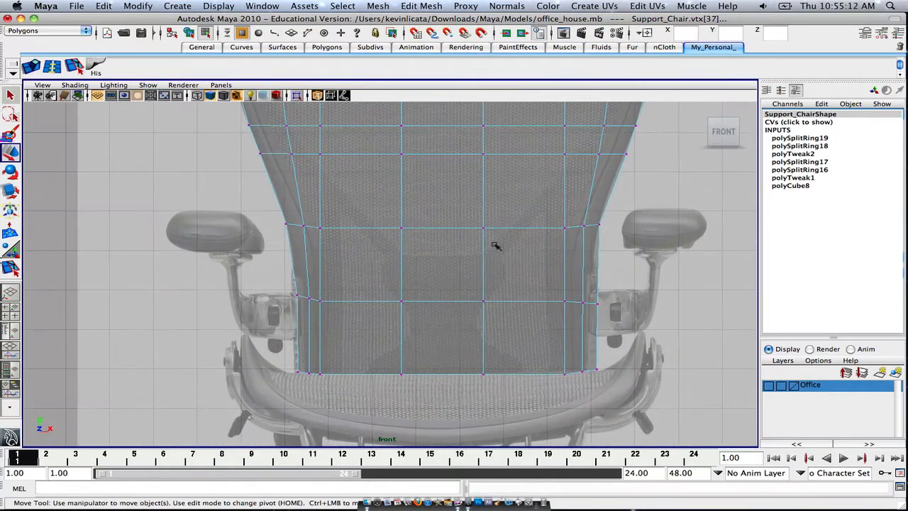
pyautogui.keyDown('alt'); pyautogui.moveTo(496, 245); pyautogui.dragTo(383, 212, button='middle'); pyautogui.keyUp('alt')
pyautogui.keyDown('alt'); pyautogui.moveTo(288, 277); pyautogui.dragTo(413, 282, button='middle'); pyautogui.keyUp('alt')
pyautogui.scroll(4, 413, 282)
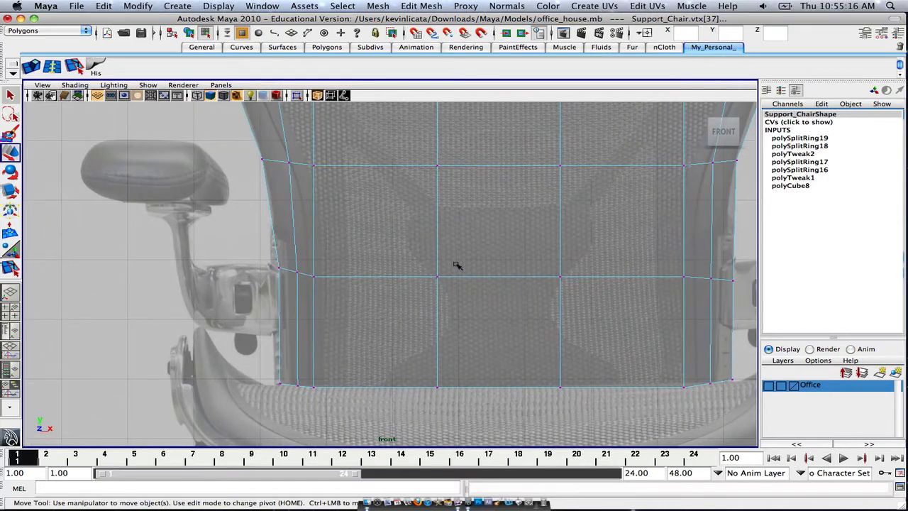
pyautogui.keyDown('alt'); pyautogui.moveTo(461, 262); pyautogui.dragTo(253, 253, button='middle'); pyautogui.keyUp('alt')
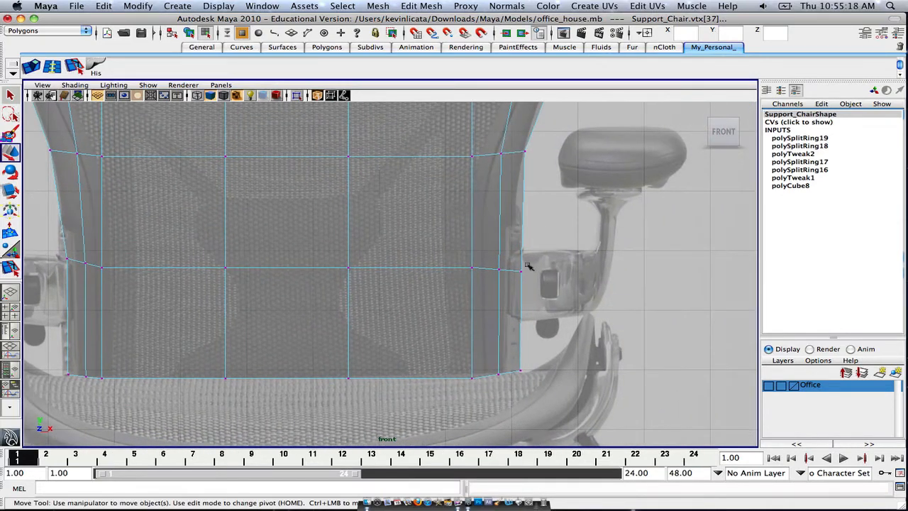
pyautogui.click(522, 151)
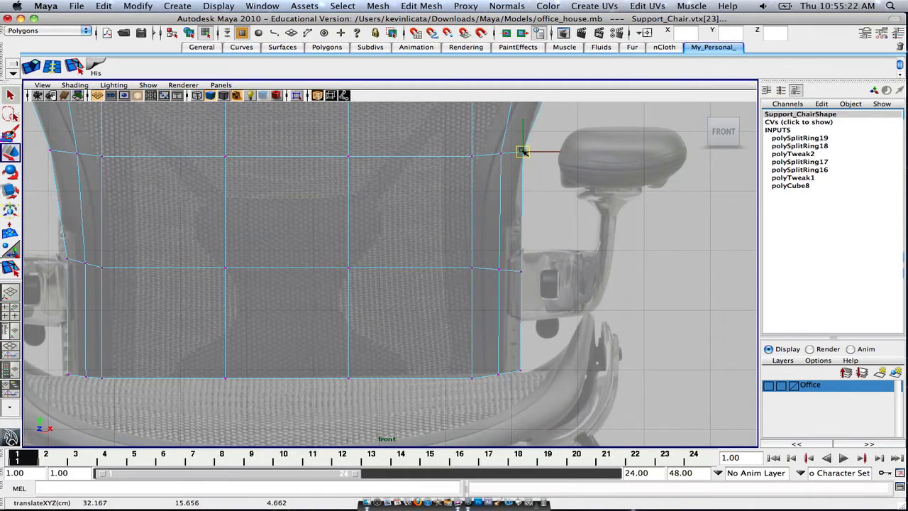
pyautogui.keyDown('alt'); pyautogui.moveTo(522, 193); pyautogui.dragTo(517, 214, button='middle'); pyautogui.keyUp('alt')
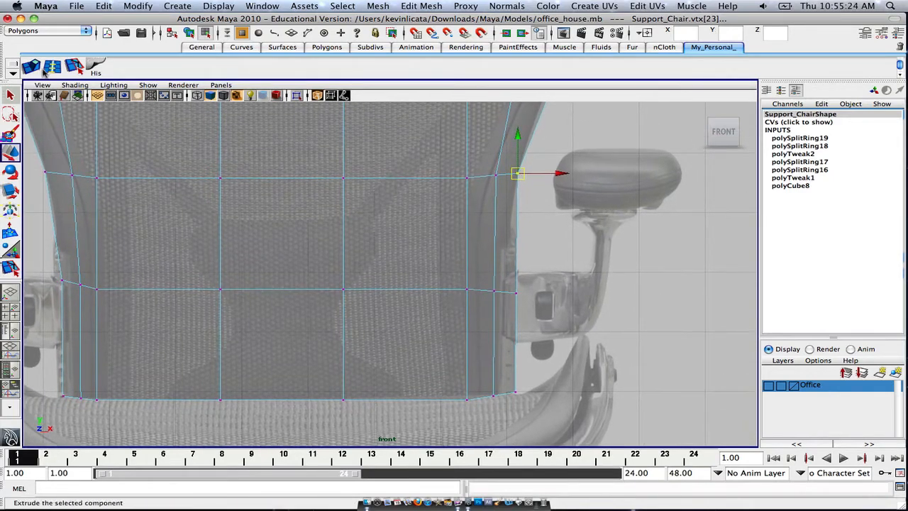
# Insert a horizontal edge loop across the backrest just below the row of vertices level with the armrest pads.
pyautogui.click(10, 267)
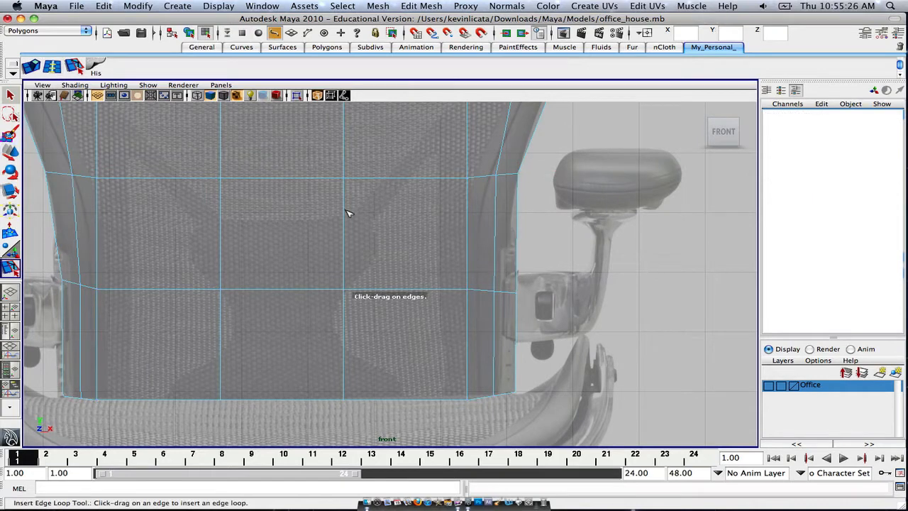
pyautogui.moveTo(347, 213); pyautogui.dragTo(348, 210)
pyautogui.press('q')
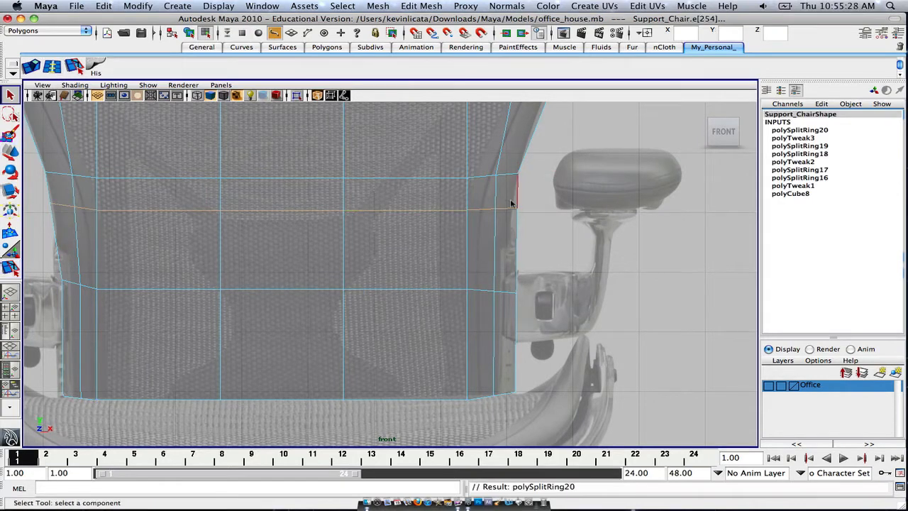
# Fit the right and left end vertices of the new horizontal loop to the backrest's outline.
pyautogui.moveTo(484, 202); pyautogui.dragTo(454, 198, button='right')
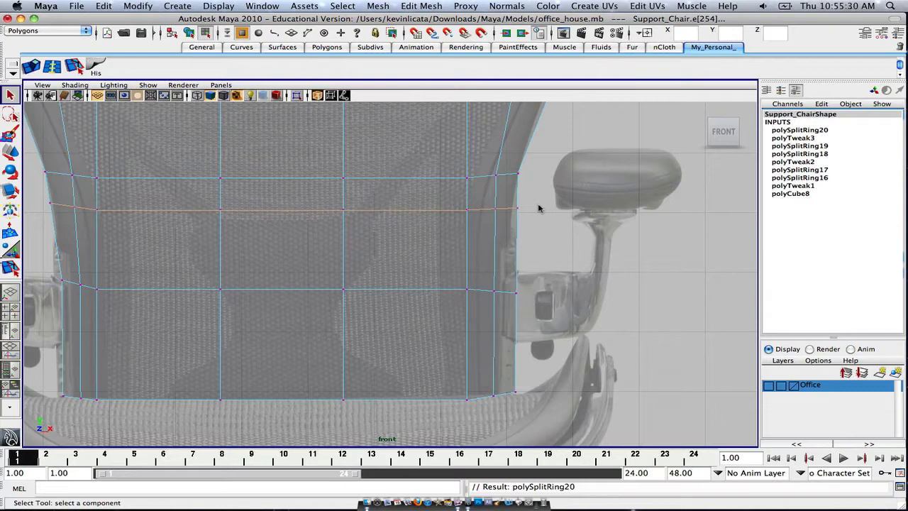
pyautogui.press('w')
pyautogui.moveTo(509, 200); pyautogui.dragTo(545, 209)
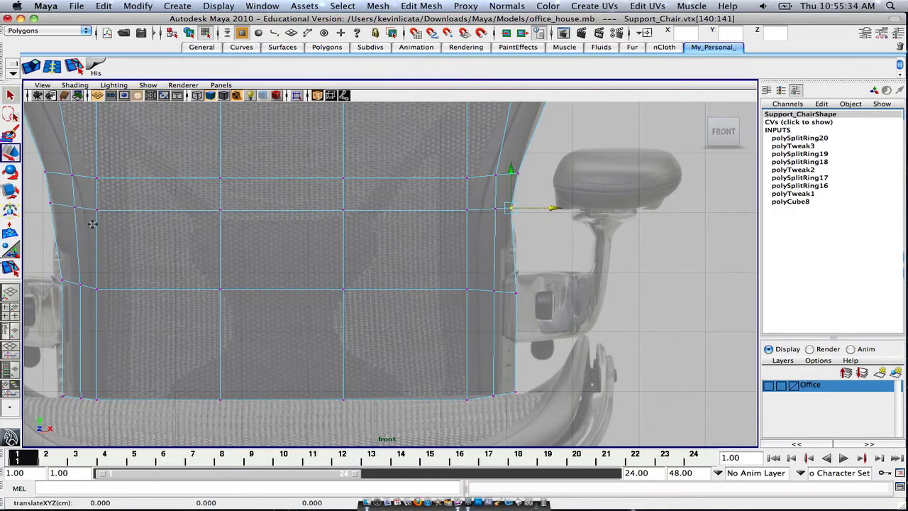
pyautogui.keyDown('alt'); pyautogui.moveTo(92, 224); pyautogui.dragTo(236, 235, button='middle'); pyautogui.keyUp('alt')
pyautogui.keyDown('alt'); pyautogui.moveTo(236, 235); pyautogui.dragTo(253, 235, button='right'); pyautogui.keyUp('alt')
pyautogui.moveTo(154, 199); pyautogui.dragTo(217, 206)
pyautogui.keyDown('alt'); pyautogui.moveTo(223, 239); pyautogui.dragTo(230, 212, button='middle'); pyautogui.keyUp('alt')
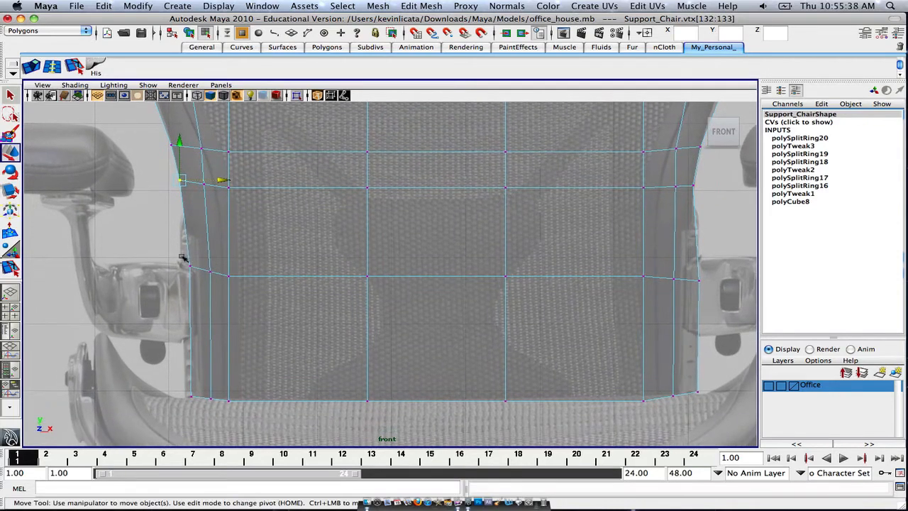
# Try to move the left outline vertex beside the armrest bracket inward.
pyautogui.moveTo(182, 257); pyautogui.dragTo(262, 267)
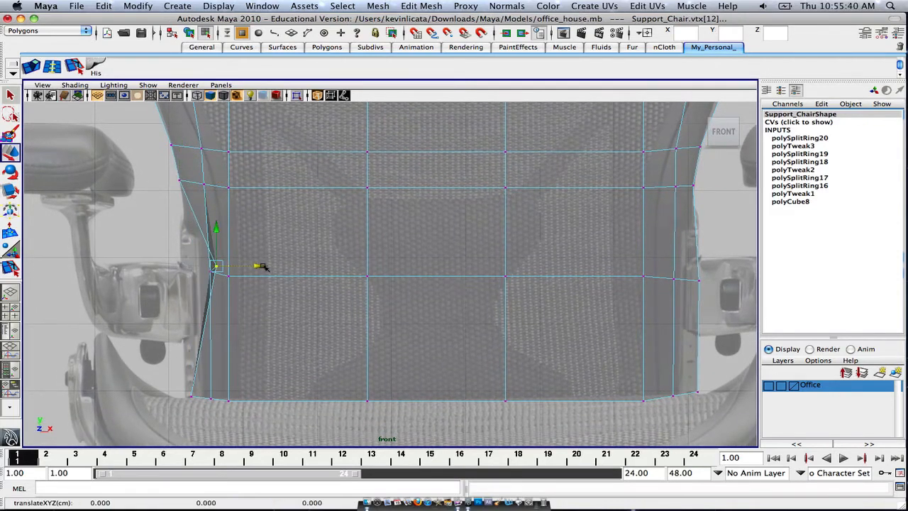
pyautogui.press('z')
pyautogui.scroll(1, 229, 240)
pyautogui.keyDown('alt'); pyautogui.moveTo(229, 241); pyautogui.dragTo(267, 254, button='middle'); pyautogui.keyUp('alt')
# Examine how the mesh follows the reference from the backrest's top edge down to the seat.
pyautogui.scroll(-7, 267, 254)
pyautogui.keyDown('alt'); pyautogui.moveTo(550, 168); pyautogui.dragTo(487, 198, button='middle'); pyautogui.keyUp('alt')
pyautogui.keyDown('alt'); pyautogui.moveTo(393, 259); pyautogui.dragTo(397, 284, button='middle'); pyautogui.keyUp('alt')
pyautogui.scroll(1, 355, 269)
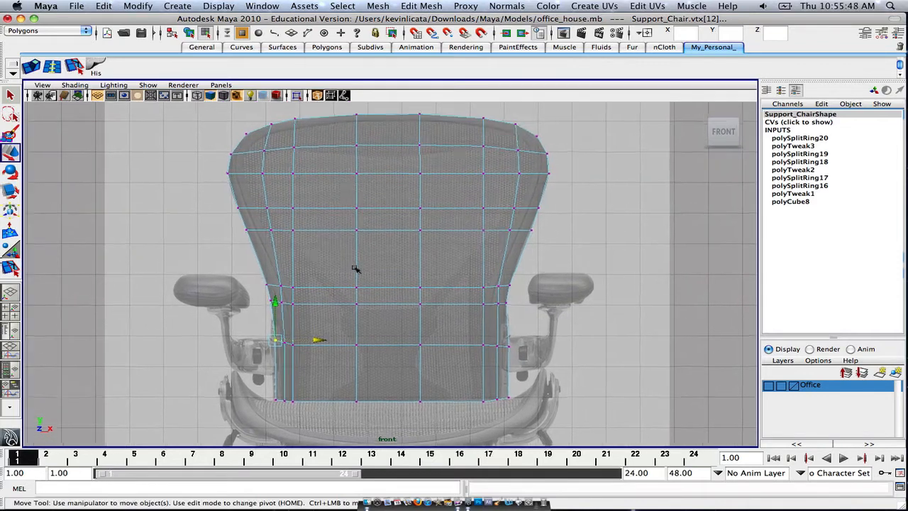
pyautogui.scroll(2, 355, 268)
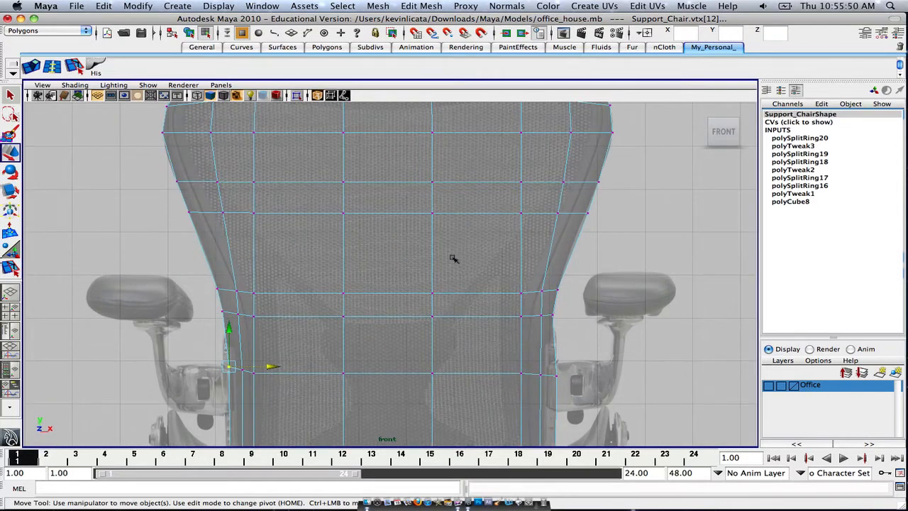
pyautogui.keyDown('alt'); pyautogui.moveTo(409, 272); pyautogui.dragTo(421, 211, button='middle'); pyautogui.keyUp('alt')
pyautogui.scroll(1, 420, 277)
pyautogui.keyDown('alt'); pyautogui.moveTo(421, 298); pyautogui.dragTo(424, 210, button='middle'); pyautogui.keyUp('alt')
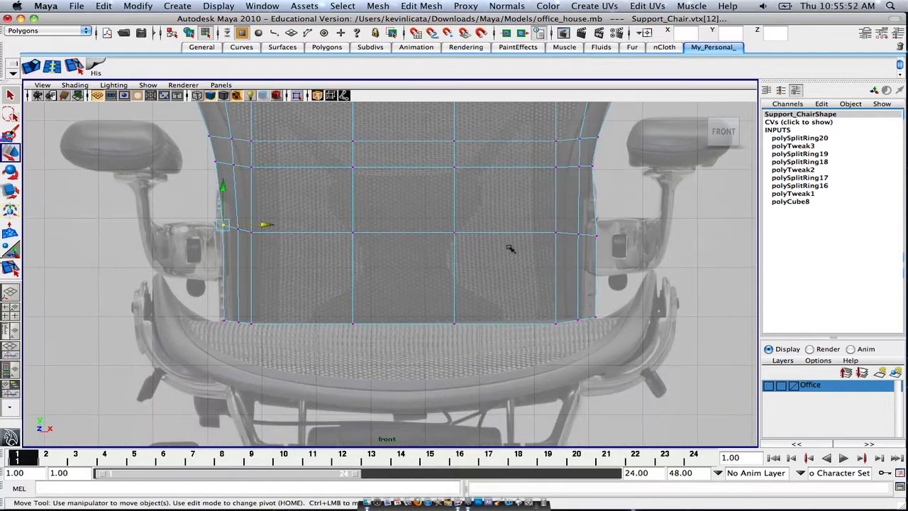
pyautogui.keyDown('alt'); pyautogui.moveTo(546, 249); pyautogui.dragTo(395, 223, button='middle'); pyautogui.keyUp('alt')
pyautogui.scroll(1, 390, 235)
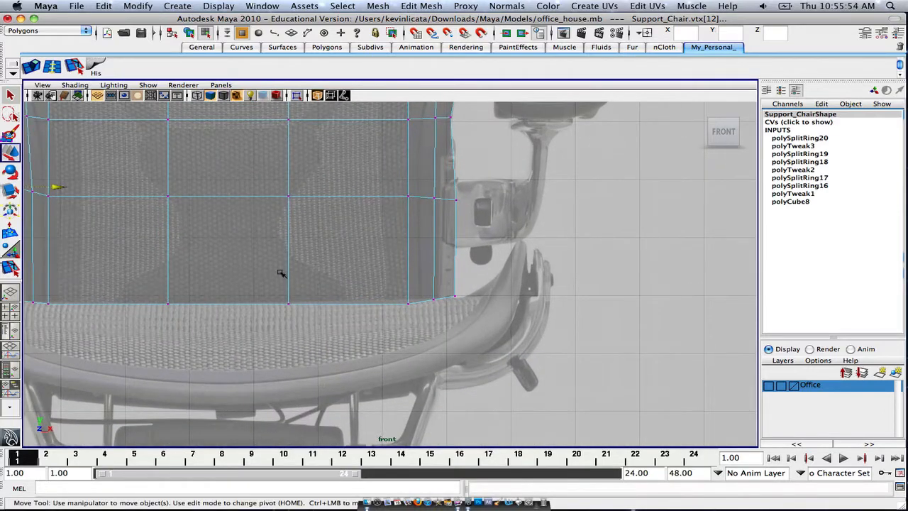
pyautogui.keyDown('alt'); pyautogui.moveTo(190, 289); pyautogui.dragTo(283, 253, button='middle'); pyautogui.keyUp('alt')
# Try to raise the two middle vertices of the backrest's bottom edge.
pyautogui.moveTo(240, 260); pyautogui.dragTo(275, 277)
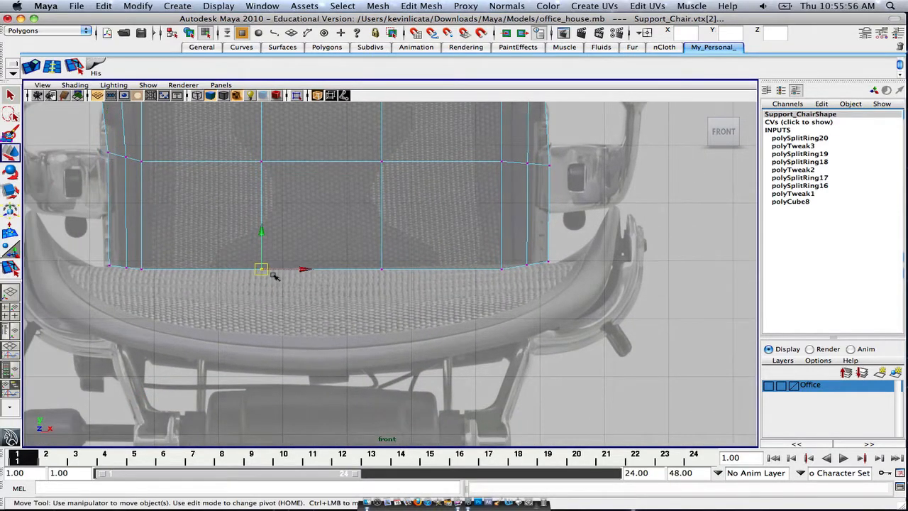
pyautogui.moveTo(261, 231); pyautogui.dragTo(262, 204)
pyautogui.hotkey('ctrl', 'z')
pyautogui.click(382, 269)
pyautogui.moveTo(382, 230); pyautogui.dragTo(383, 218)
pyautogui.hotkey('ctrl', 'z')
# Turn off X-ray shading and compare the lower backrest's side edges with the reference on both sides.
pyautogui.keyDown('alt'); pyautogui.moveTo(499, 222); pyautogui.dragTo(480, 260, button='middle'); pyautogui.keyUp('alt')
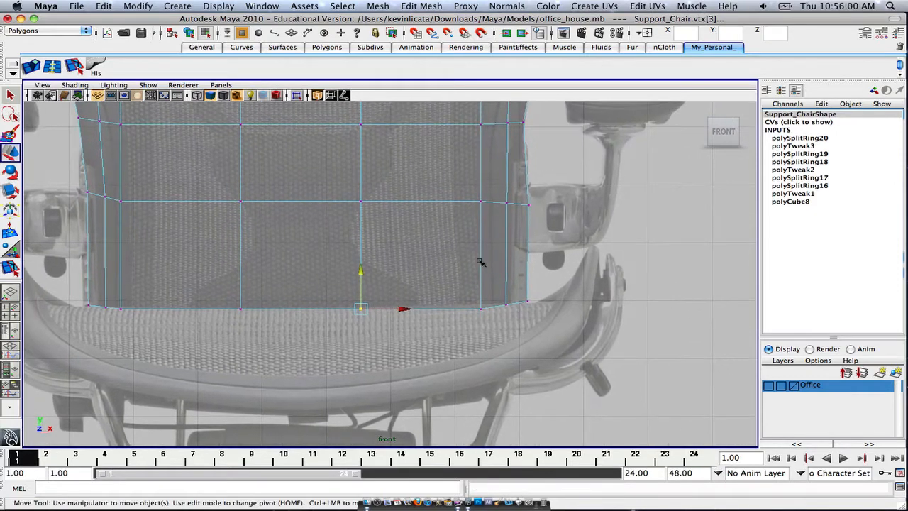
pyautogui.keyDown('alt'); pyautogui.moveTo(537, 239); pyautogui.dragTo(492, 305, button='middle'); pyautogui.keyUp('alt')
pyautogui.scroll(5, 493, 305)
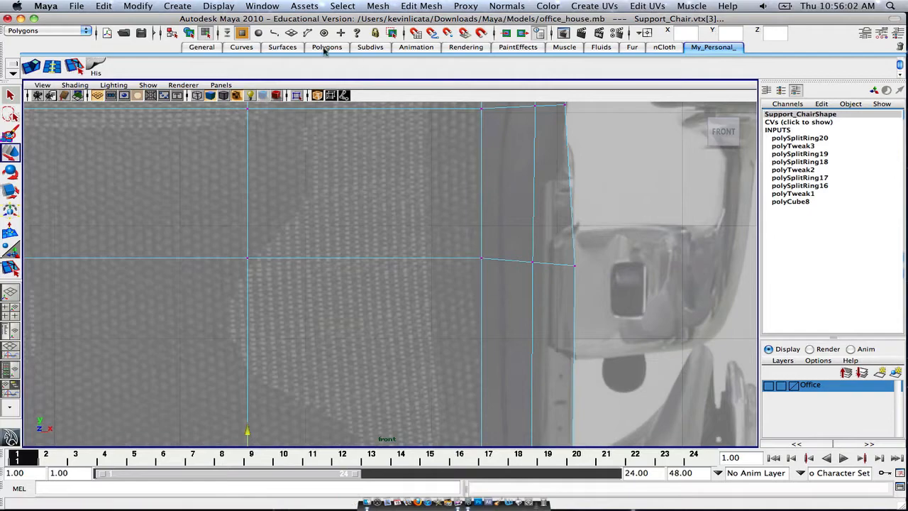
pyautogui.click(317, 95)
pyautogui.scroll(-8, 342, 161)
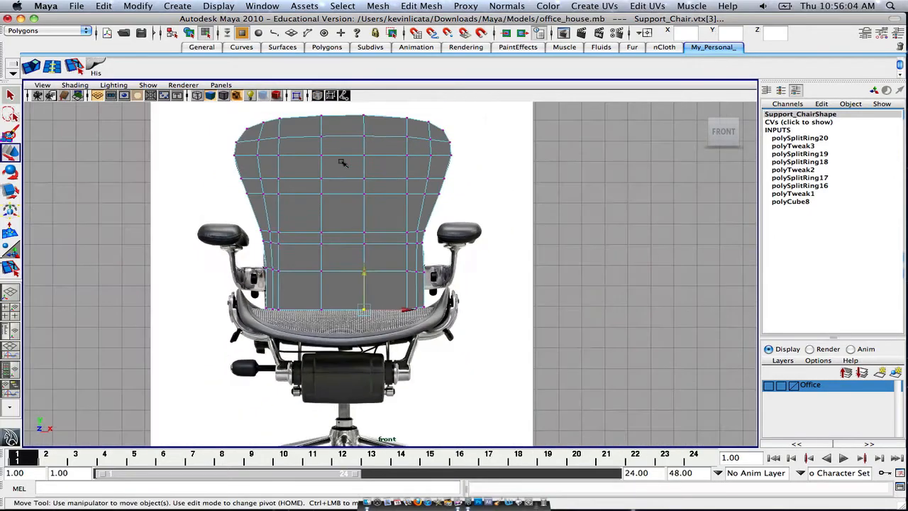
pyautogui.keyDown('alt'); pyautogui.moveTo(342, 161); pyautogui.dragTo(371, 191, button='middle'); pyautogui.keyUp('alt')
pyautogui.scroll(7, 355, 262)
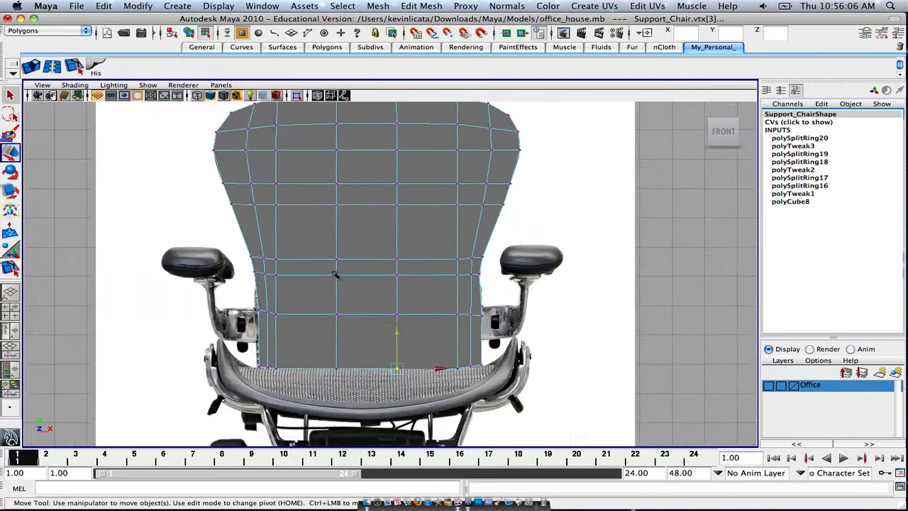
pyautogui.keyDown('alt'); pyautogui.moveTo(296, 294); pyautogui.dragTo(479, 204, button='middle'); pyautogui.keyUp('alt')
pyautogui.scroll(2, 479, 204)
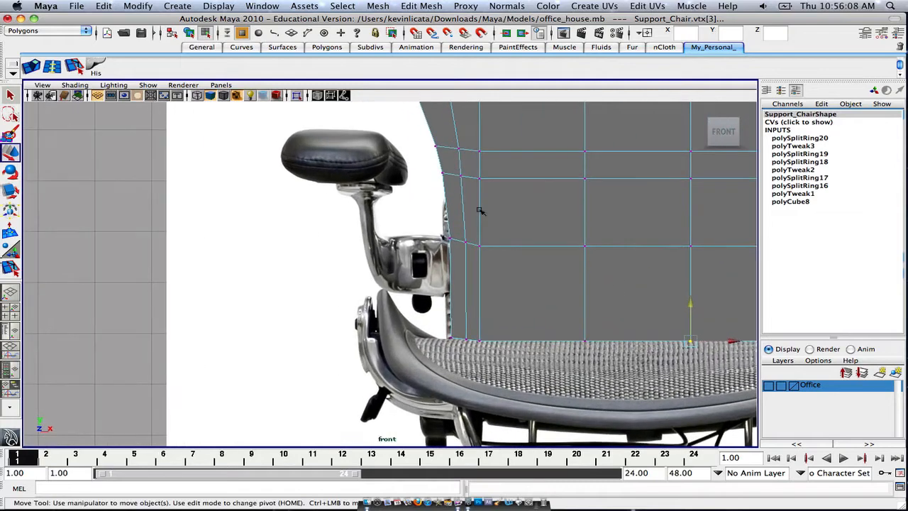
pyautogui.keyDown('alt'); pyautogui.moveTo(719, 200); pyautogui.dragTo(501, 196, button='middle'); pyautogui.keyUp('alt')
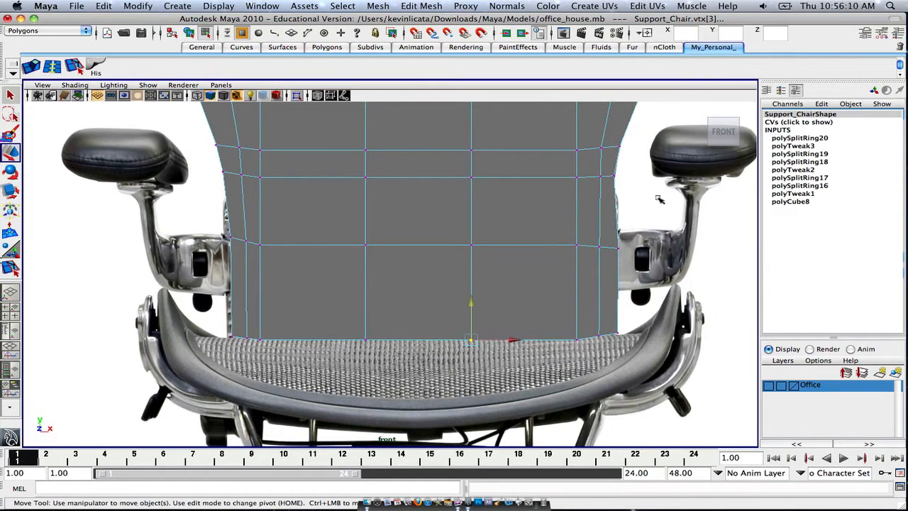
pyautogui.keyDown('alt'); pyautogui.moveTo(659, 198); pyautogui.dragTo(527, 216, button='middle'); pyautogui.keyUp('alt')
# Try to move the right outline vertex beside the armrest bracket inward, and turn X-ray shading back on.
pyautogui.click(488, 262)
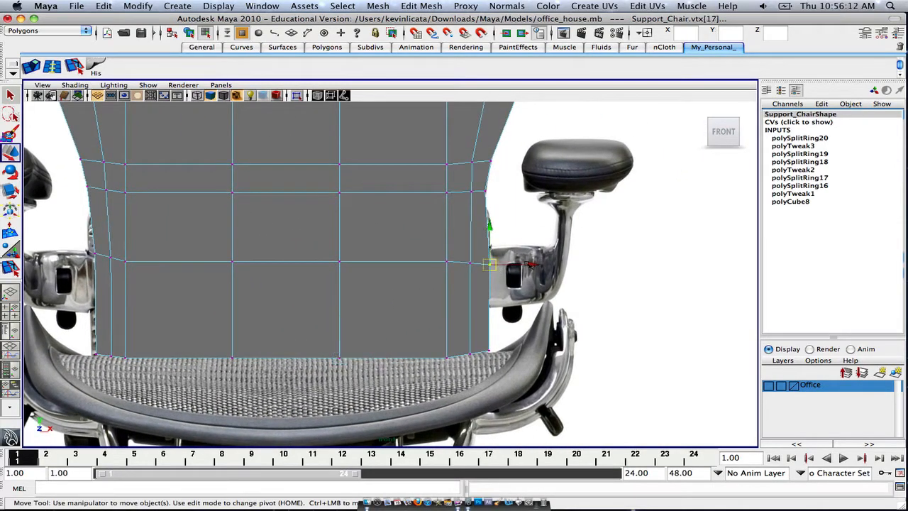
pyautogui.moveTo(528, 265); pyautogui.dragTo(505, 267)
pyautogui.press('super+z')
pyautogui.click(317, 95)
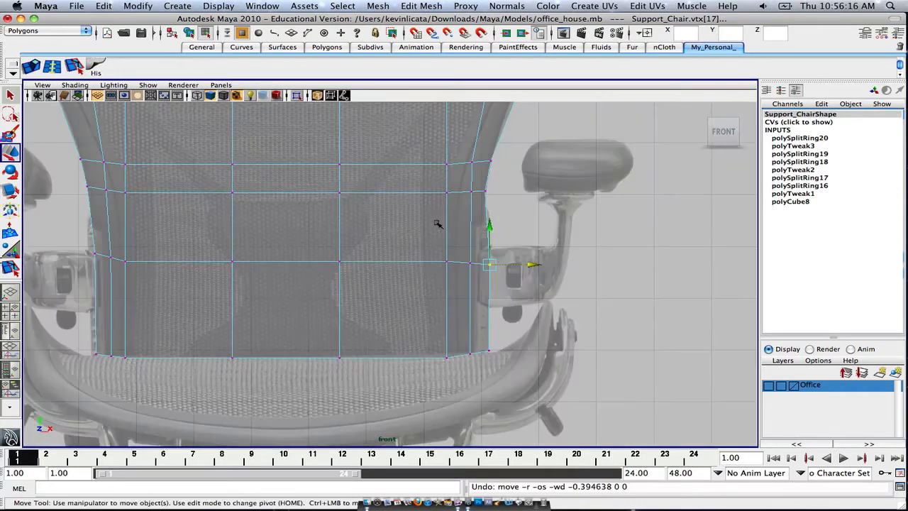
# Try to reposition the right end vertices of the new horizontal loop along the outline.
pyautogui.scroll(5, 438, 171)
pyautogui.scroll(-5, 488, 277)
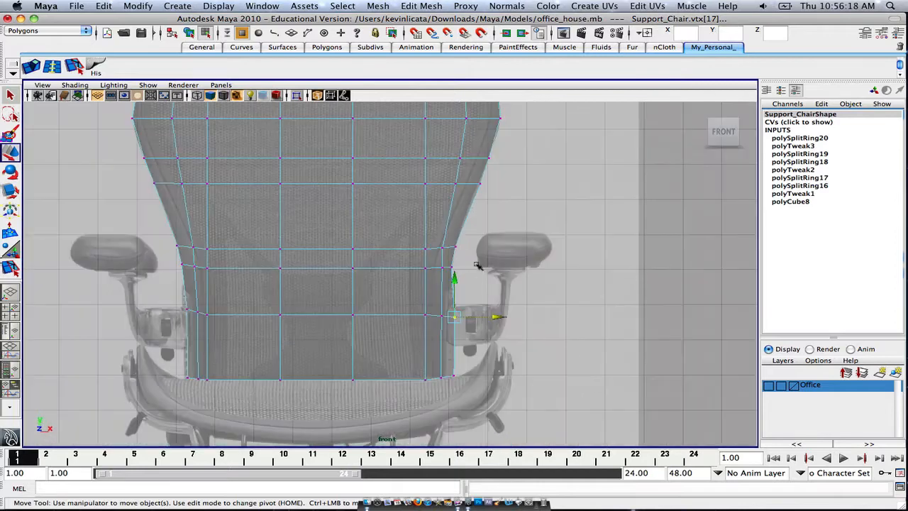
pyautogui.scroll(4, 475, 257)
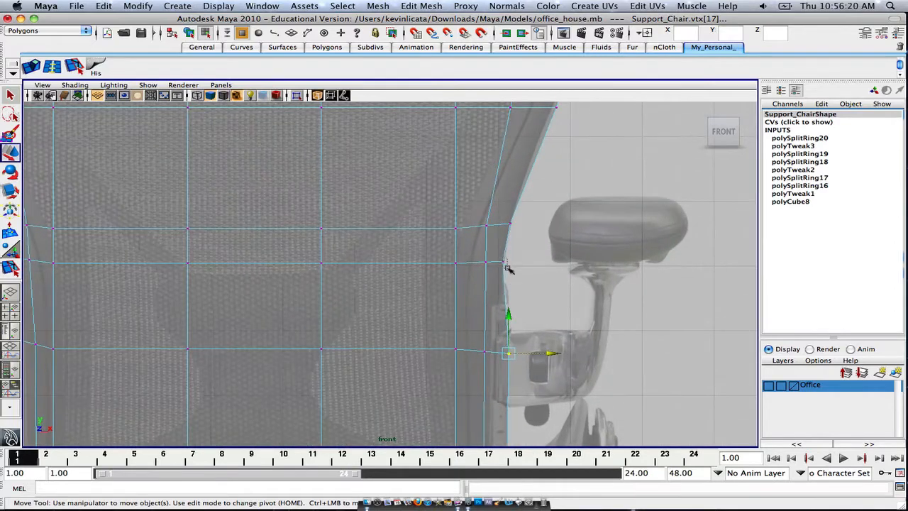
pyautogui.moveTo(508, 268); pyautogui.dragTo(538, 262)
pyautogui.press('super+z')
pyautogui.keyDown('alt'); pyautogui.moveTo(516, 297); pyautogui.dragTo(516, 258, button='middle'); pyautogui.keyUp('alt')
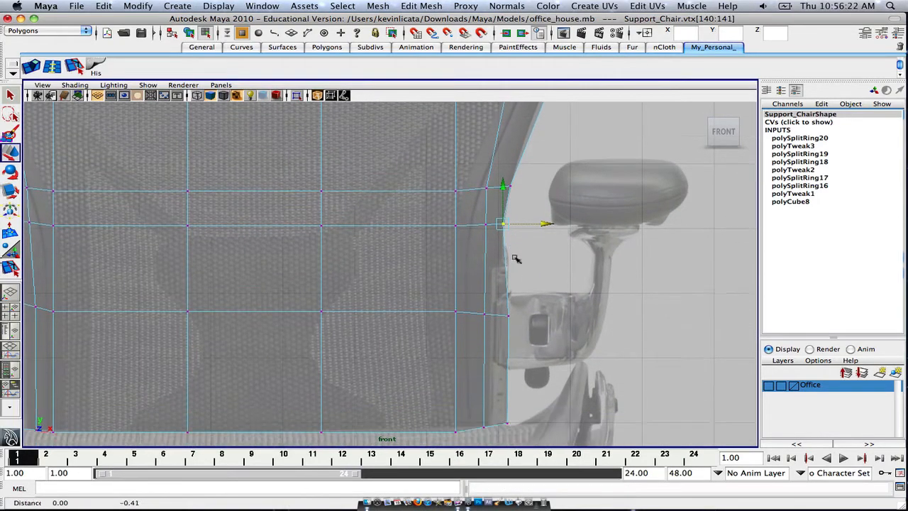
# Try to move the backrest's lower left corner vertex inward along the bottom edge.
pyautogui.scroll(2, 525, 299)
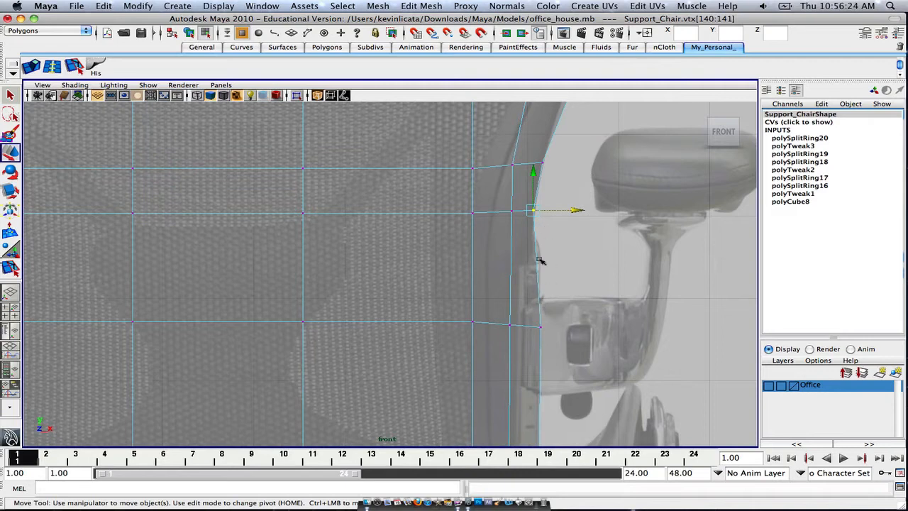
pyautogui.keyDown('alt'); pyautogui.moveTo(364, 258); pyautogui.dragTo(572, 233, button='middle'); pyautogui.keyUp('alt')
pyautogui.keyDown('alt'); pyautogui.moveTo(354, 239); pyautogui.dragTo(436, 236, button='middle'); pyautogui.keyUp('alt')
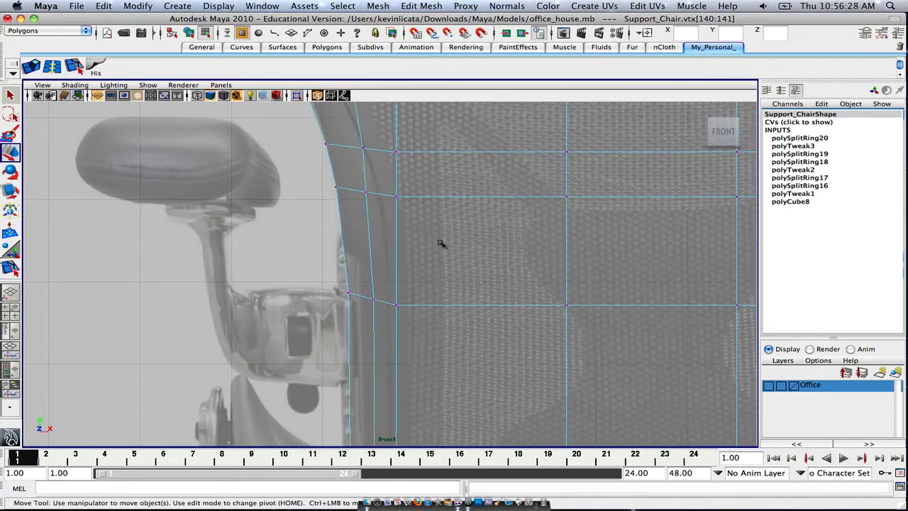
pyautogui.scroll(-5, 440, 243)
pyautogui.scroll(6, 464, 255)
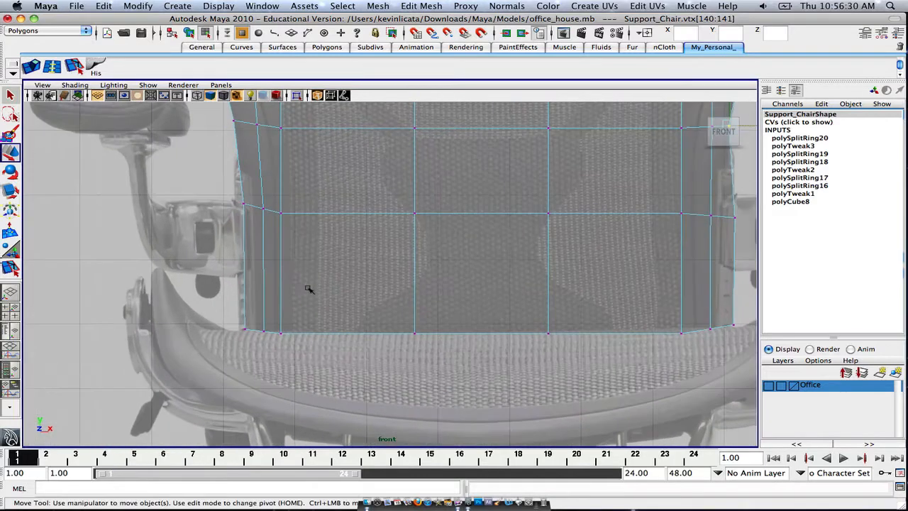
pyautogui.keyDown('alt'); pyautogui.moveTo(308, 289); pyautogui.dragTo(476, 246, button='middle'); pyautogui.keyUp('alt')
pyautogui.scroll(2, 476, 251)
pyautogui.moveTo(409, 267); pyautogui.dragTo(437, 273)
pyautogui.keyDown('alt'); pyautogui.moveTo(444, 203); pyautogui.dragTo(448, 262, button='middle'); pyautogui.keyUp('alt')
pyautogui.press('z')
# Move the backrest's lower right corner vertex inward so the mesh clears the side rail in the reference.
pyautogui.keyDown('alt'); pyautogui.moveTo(460, 185); pyautogui.dragTo(462, 215, button='middle'); pyautogui.keyUp('alt')
pyautogui.moveTo(537, 210)
pyautogui.keyDown('alt'); pyautogui.mouseDown(button='middle')
pyautogui.moveTo(310, 208)
pyautogui.moveTo(322, 157)
pyautogui.mouseUp(button='middle'); pyautogui.keyUp('alt')
pyautogui.keyDown('alt'); pyautogui.moveTo(545, 187); pyautogui.dragTo(375, 184, button='middle'); pyautogui.keyUp('alt')
pyautogui.keyDown('alt'); pyautogui.moveTo(483, 215); pyautogui.dragTo(492, 238, button='middle'); pyautogui.keyUp('alt')
pyautogui.moveTo(494, 316); pyautogui.dragTo(524, 333)
pyautogui.click(523, 331)
pyautogui.press('z')
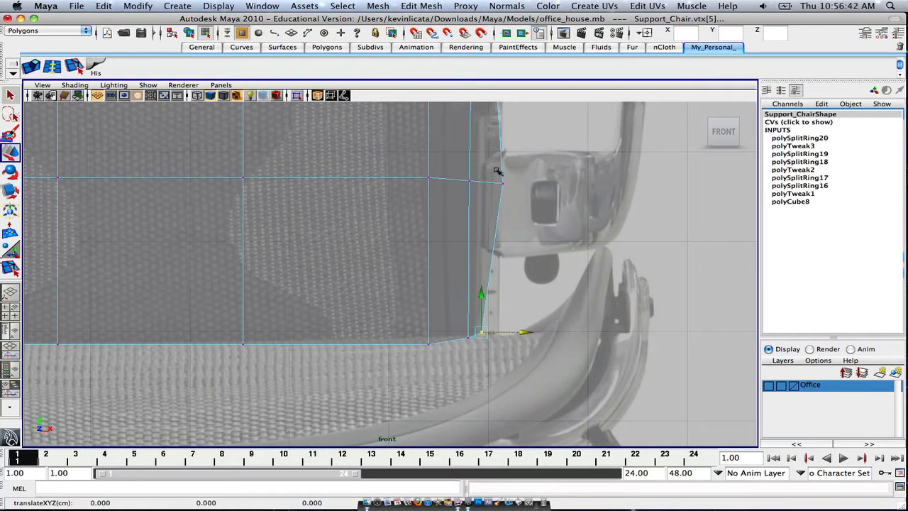
# Move the right outline vertex beside the armrest bracket inward, and turn off X-ray shading to check the backrest's fit.
pyautogui.moveTo(496, 170); pyautogui.dragTo(518, 184)
pyautogui.keyDown('alt'); pyautogui.moveTo(518, 184); pyautogui.dragTo(532, 263, button='middle'); pyautogui.keyUp('alt')
pyautogui.keyDown('alt'); pyautogui.moveTo(532, 264); pyautogui.dragTo(347, 236, button='right'); pyautogui.keyUp('alt')
pyautogui.keyDown('alt'); pyautogui.moveTo(325, 181); pyautogui.dragTo(381, 207, button='middle'); pyautogui.keyUp('alt')
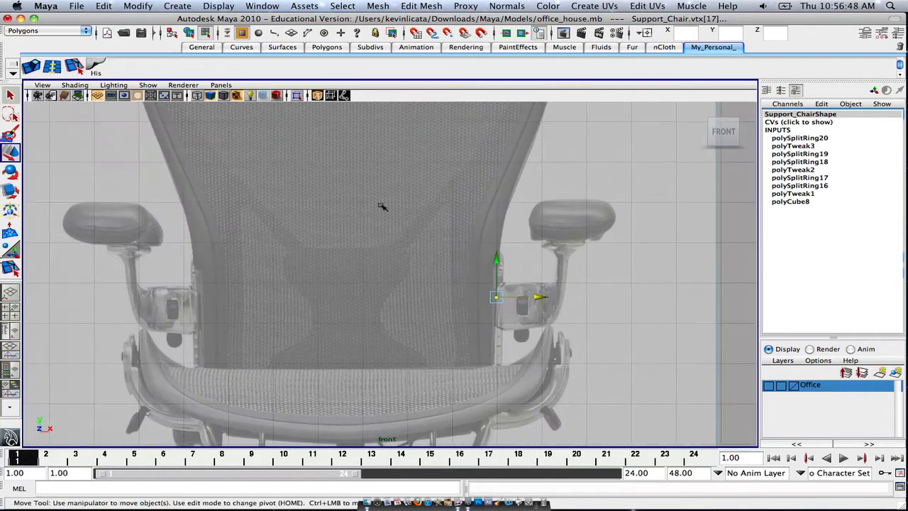
pyautogui.keyDown('alt'); pyautogui.moveTo(381, 207); pyautogui.dragTo(372, 110, button='right'); pyautogui.keyUp('alt')
pyautogui.click(319, 94)
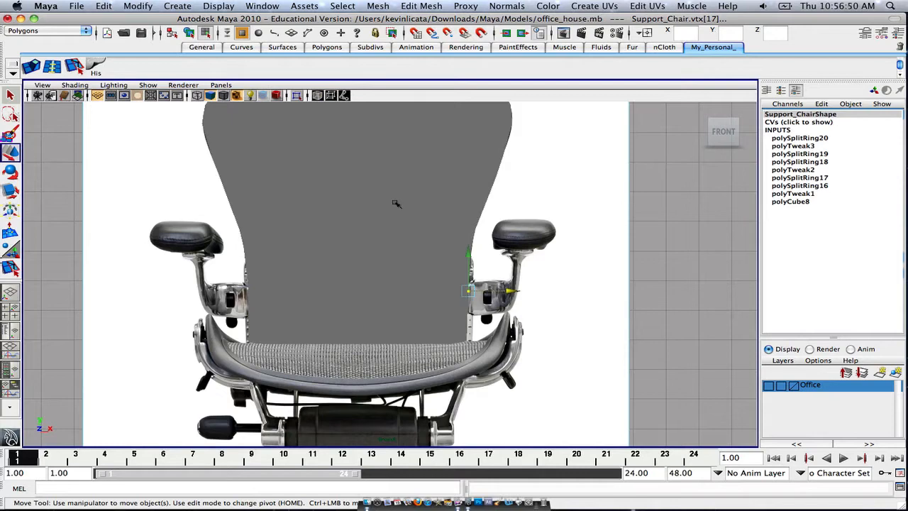
pyautogui.keyDown('alt'); pyautogui.moveTo(396, 204); pyautogui.dragTo(419, 227, button='middle'); pyautogui.keyUp('alt')
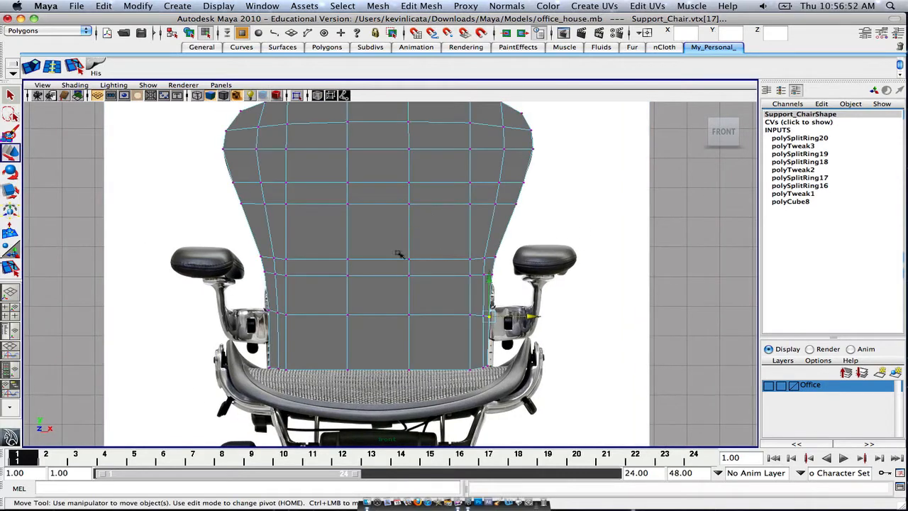
# Undo the last moves of the backrest's right outline vertices beside the bracket and at the lower corner.
pyautogui.scroll(2, 423, 320)
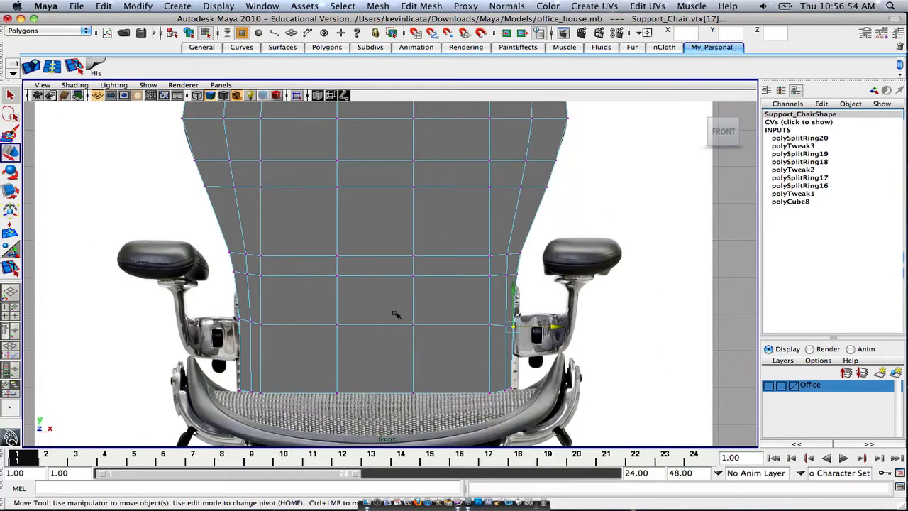
pyautogui.hotkey('ctrl', 'z')
pyautogui.hotkey('ctrl', 'z')
pyautogui.hotkey('ctrl', 'z')
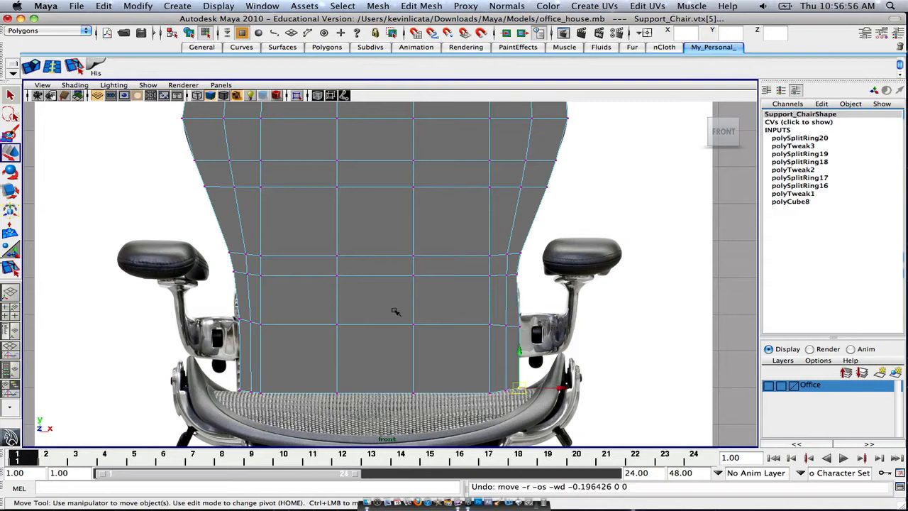
# Turn on X-ray shading and move the lower right corner vertex and the armrest-bracket outline vertex inward together.
pyautogui.scroll(2, 512, 312)
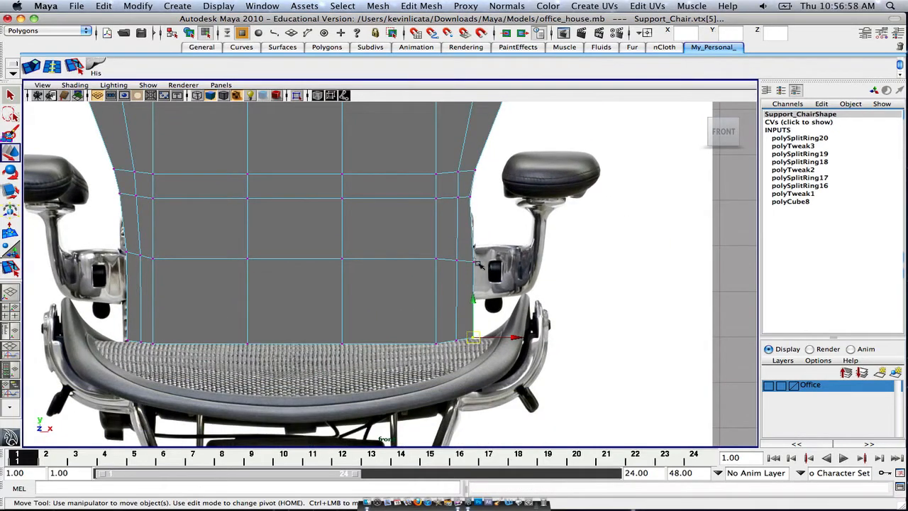
pyautogui.keyDown('shift'); pyautogui.click(475, 262); pyautogui.keyUp('shift')
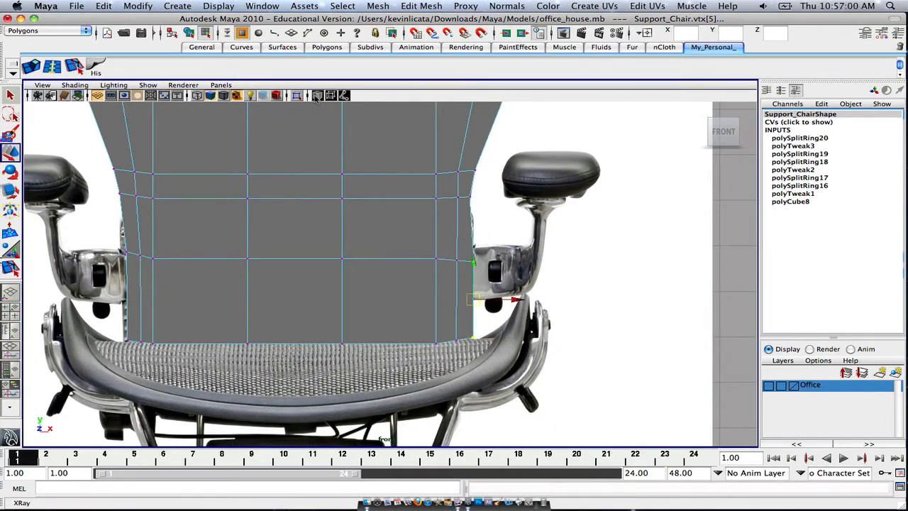
pyautogui.click(317, 96)
pyautogui.scroll(5, 424, 270)
pyautogui.moveTo(619, 332); pyautogui.dragTo(608, 331)
pyautogui.keyDown('alt'); pyautogui.moveTo(563, 204); pyautogui.dragTo(555, 300, button='middle'); pyautogui.keyUp('alt')
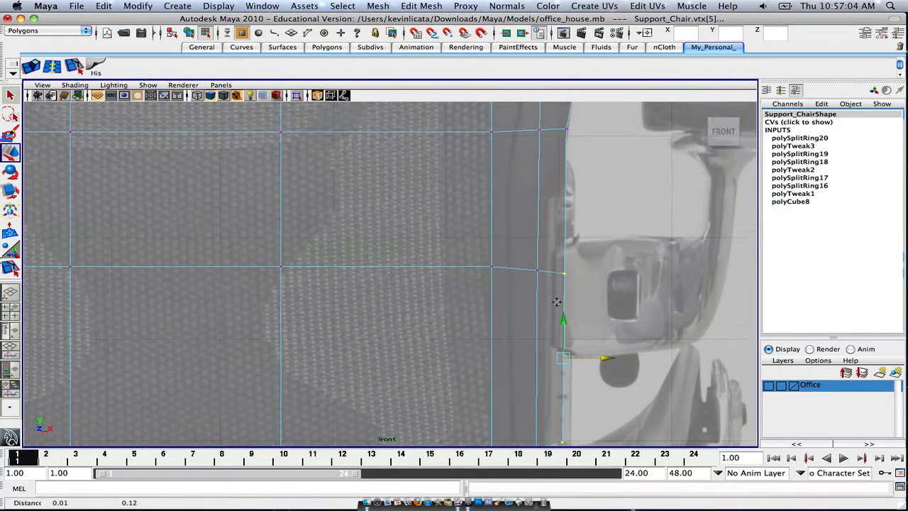
# Nudge the right outline vertices just above the armrest bracket sideways to fit the reference edge.
pyautogui.moveTo(545, 187); pyautogui.dragTo(576, 202)
pyautogui.click(600, 200)
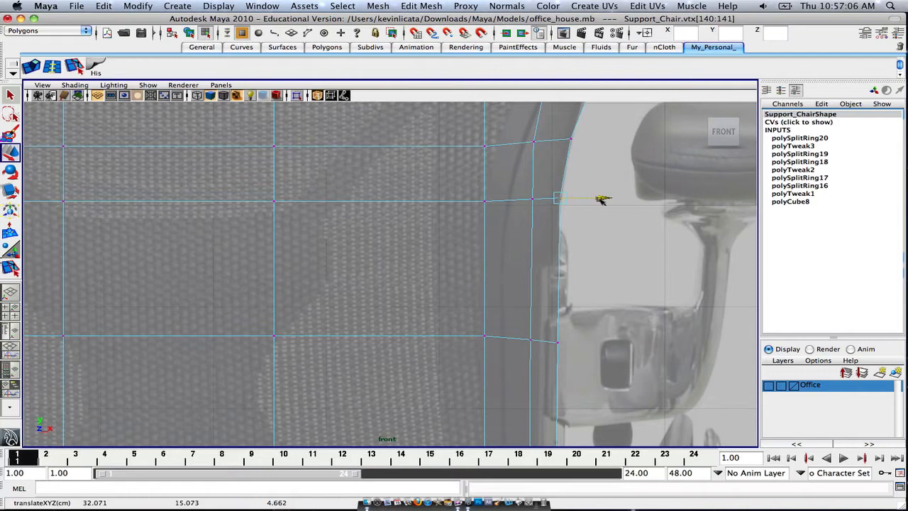
pyautogui.keyDown('alt'); pyautogui.moveTo(599, 196); pyautogui.dragTo(590, 269, button='middle'); pyautogui.keyUp('alt')
pyautogui.scroll(-1, 590, 270)
pyautogui.scroll(-5, 591, 270)
pyautogui.keyDown('alt'); pyautogui.moveTo(520, 220); pyautogui.dragTo(520, 262, button='middle'); pyautogui.keyUp('alt')
pyautogui.scroll(4, 522, 266)
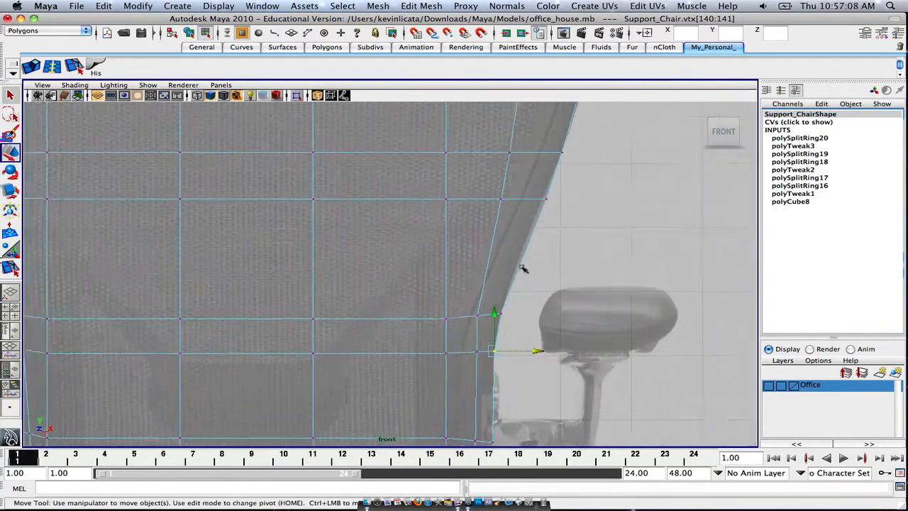
# Fit the right outline vertices above the armrest, up to the backrest's upper corner, to the reference edge.
pyautogui.moveTo(547, 185); pyautogui.dragTo(589, 197)
pyautogui.keyDown('alt'); pyautogui.moveTo(591, 195); pyautogui.dragTo(572, 273, button='middle'); pyautogui.keyUp('alt')
pyautogui.scroll(1, 576, 261)
pyautogui.keyDown('alt'); pyautogui.moveTo(578, 169); pyautogui.dragTo(571, 213, button='middle'); pyautogui.keyUp('alt')
pyautogui.scroll(-3, 573, 202)
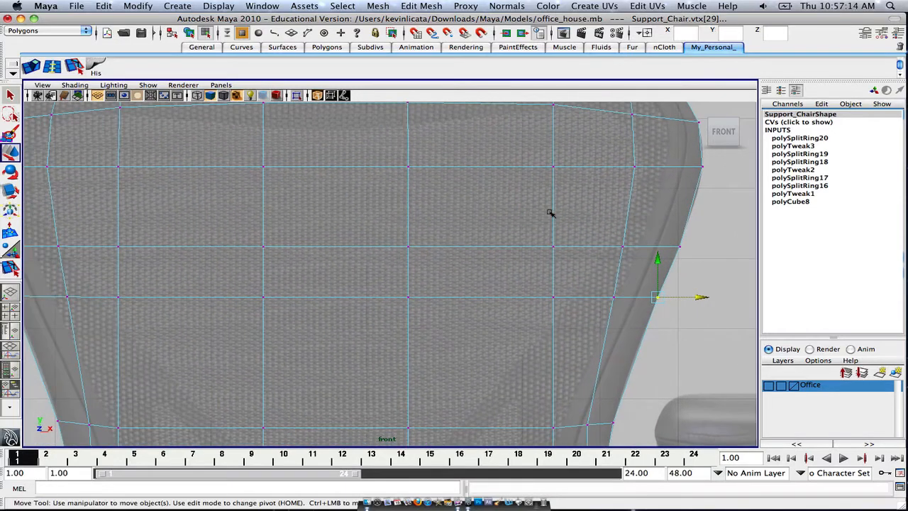
pyautogui.scroll(3, 547, 209)
pyautogui.moveTo(640, 248); pyautogui.dragTo(634, 223)
pyautogui.keyDown('alt'); pyautogui.moveTo(634, 223); pyautogui.dragTo(624, 271, button='middle'); pyautogui.keyUp('alt')
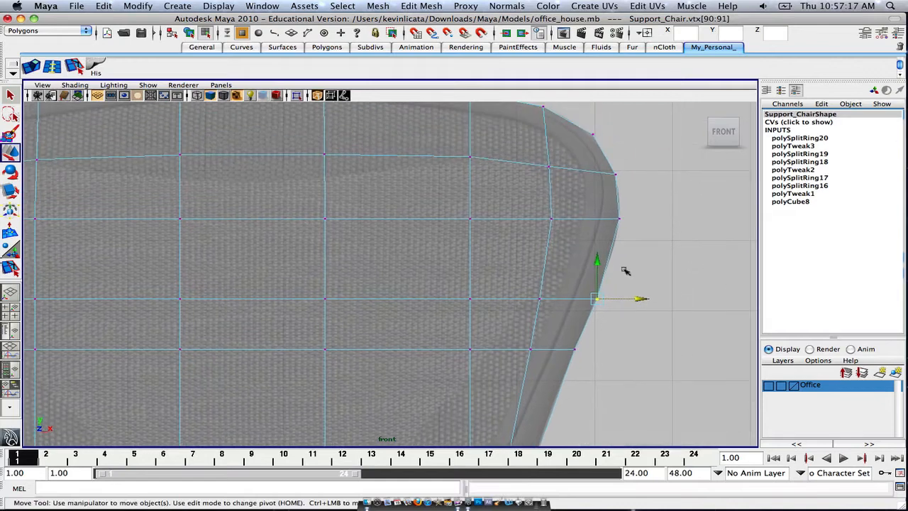
pyautogui.click(593, 135)
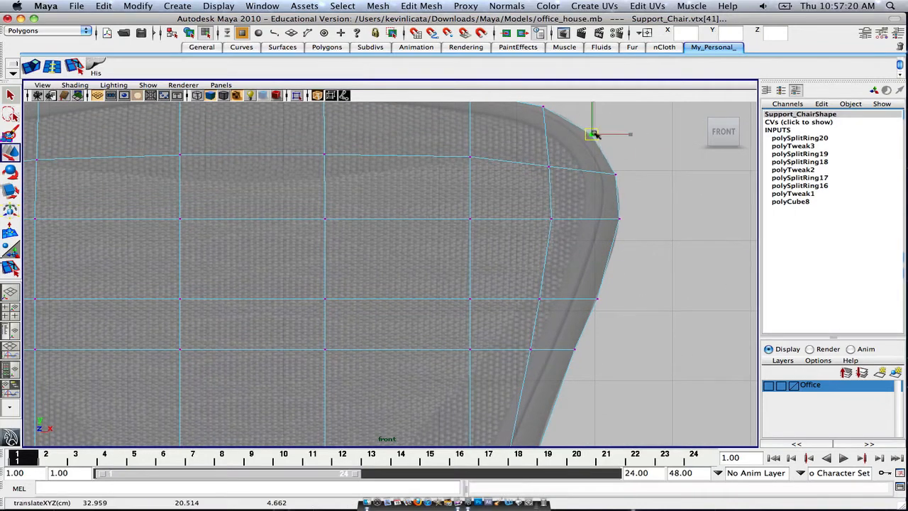
# Insert a horizontal edge loop across the upper backrest, just below the loop at its widest point.
pyautogui.keyDown('alt'); pyautogui.moveTo(500, 183); pyautogui.dragTo(583, 188, button='middle'); pyautogui.keyUp('alt')
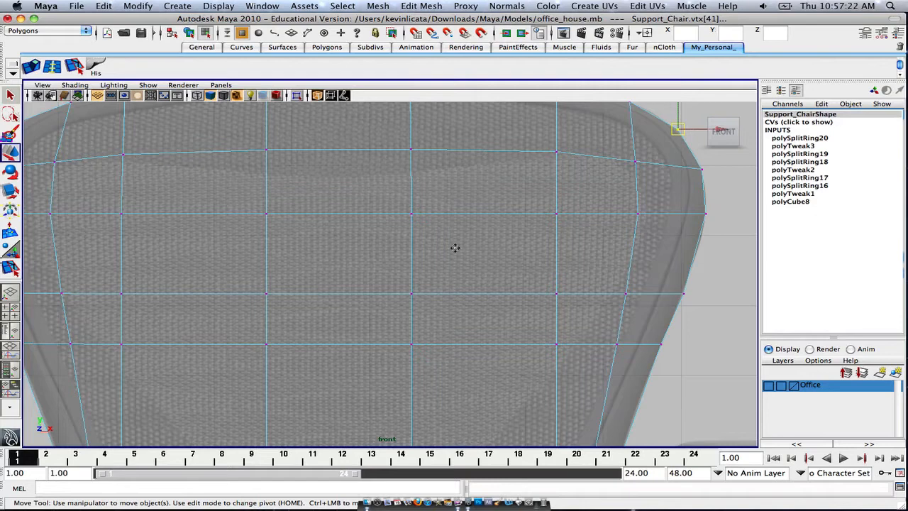
pyautogui.keyDown('alt'); pyautogui.moveTo(454, 249); pyautogui.dragTo(455, 244, button='middle'); pyautogui.keyUp('alt')
pyautogui.keyDown('alt'); pyautogui.moveTo(256, 269); pyautogui.dragTo(400, 256, button='middle'); pyautogui.keyUp('alt')
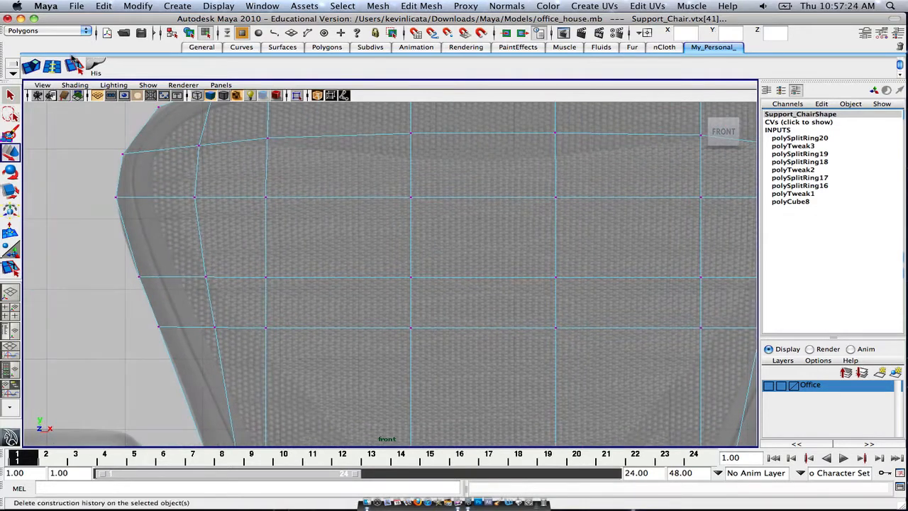
pyautogui.click(52, 66)
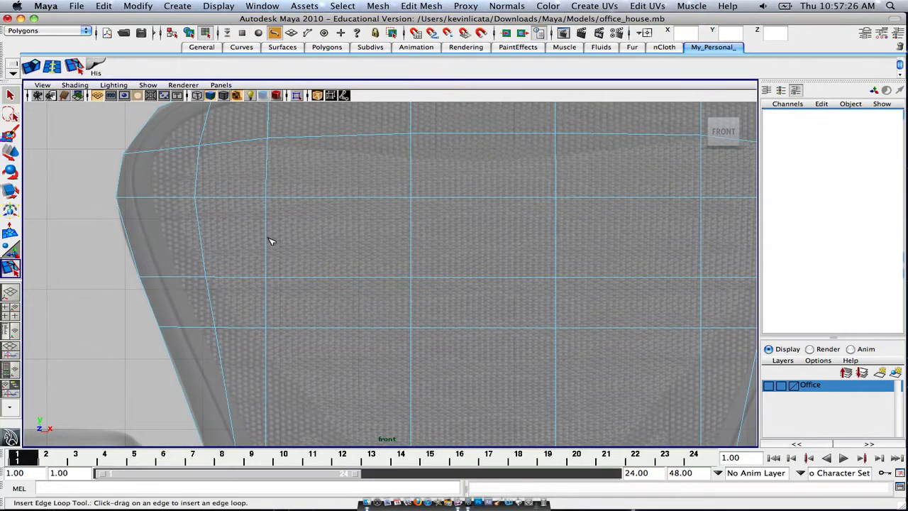
pyautogui.click(268, 241)
pyautogui.click(268, 241)
pyautogui.keyDown('alt'); pyautogui.moveTo(418, 225); pyautogui.dragTo(260, 220, button='middle'); pyautogui.keyUp('alt')
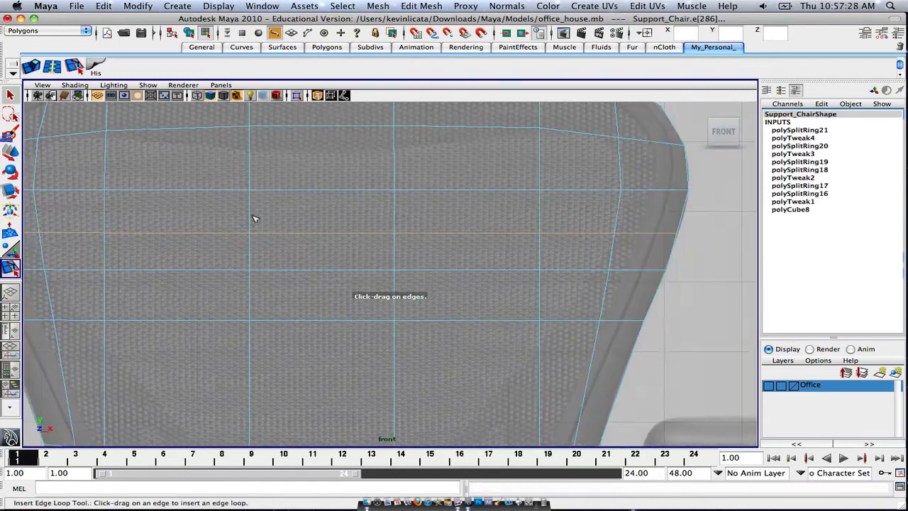
pyautogui.press('q')
# Adjust the new horizontal loop's right and left end vertices to follow the reference outline.
pyautogui.keyDown('alt'); pyautogui.moveTo(625, 238); pyautogui.dragTo(499, 234, button='middle'); pyautogui.keyUp('alt')
pyautogui.press('w')
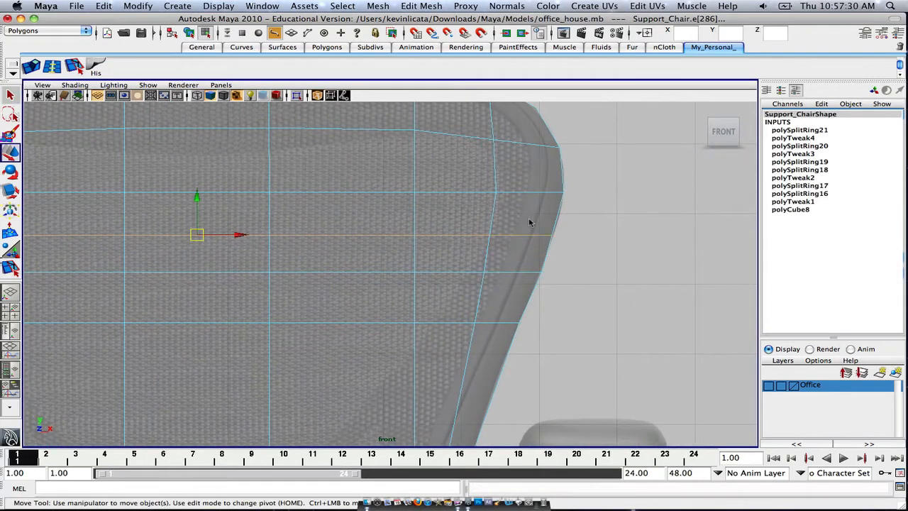
pyautogui.moveTo(528, 218); pyautogui.dragTo(490, 221, button='right')
pyautogui.moveTo(536, 225); pyautogui.dragTo(556, 236)
pyautogui.keyDown('alt'); pyautogui.moveTo(248, 230); pyautogui.dragTo(574, 235, button='middle'); pyautogui.keyUp('alt')
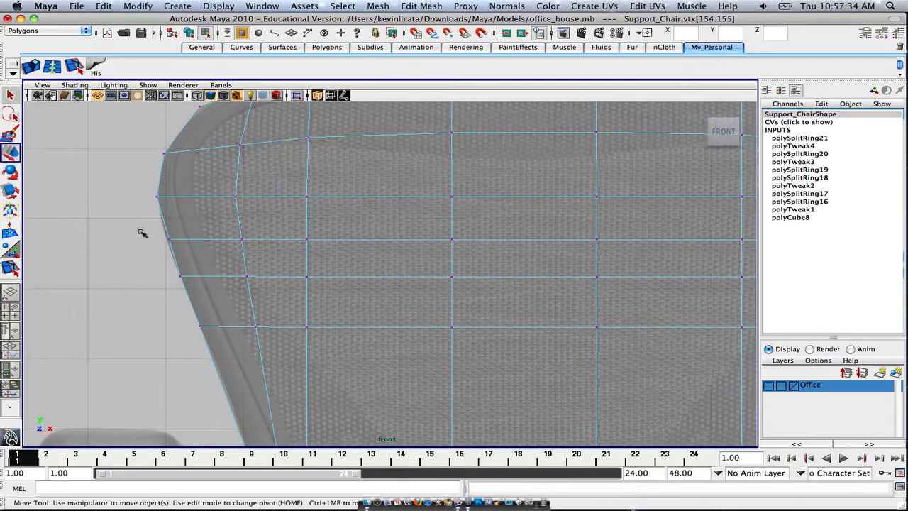
pyautogui.moveTo(146, 230); pyautogui.dragTo(166, 240)
pyautogui.scroll(-5, 264, 230)
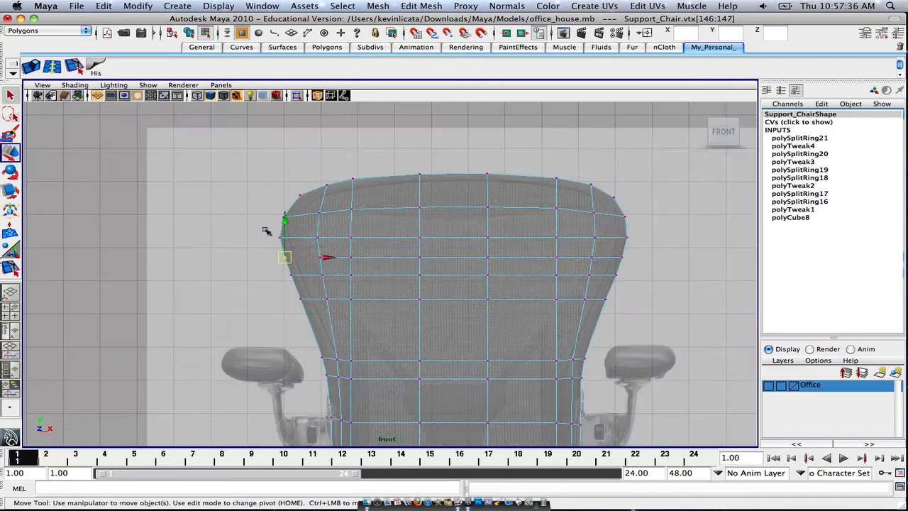
# Return from vertex editing to object mode and select the whole backrest.
pyautogui.keyDown('alt'); pyautogui.moveTo(424, 264); pyautogui.dragTo(361, 165, button='middle'); pyautogui.keyUp('alt')
pyautogui.scroll(-1, 524, 240)
pyautogui.scroll(-2, 426, 270)
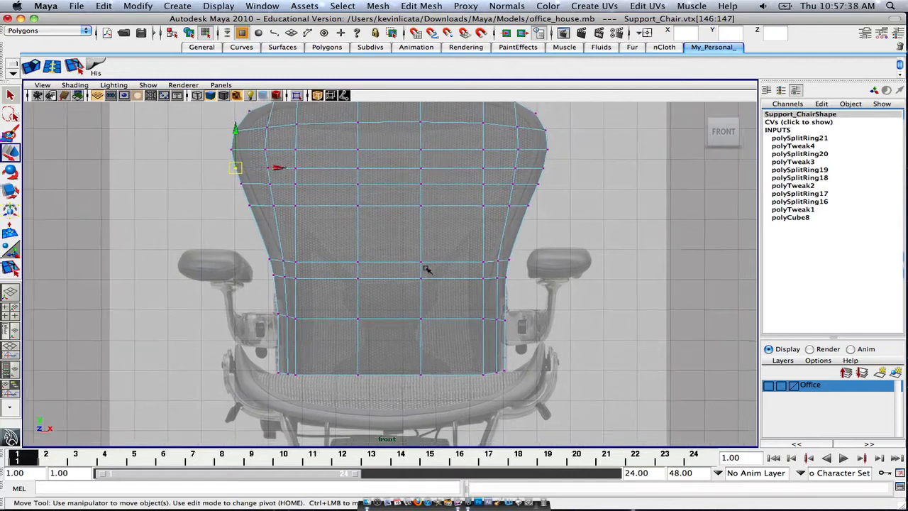
pyautogui.scroll(-3, 427, 269)
pyautogui.press('q')
pyautogui.moveTo(405, 235); pyautogui.dragTo(425, 224, button='right')
pyautogui.click(378, 245)
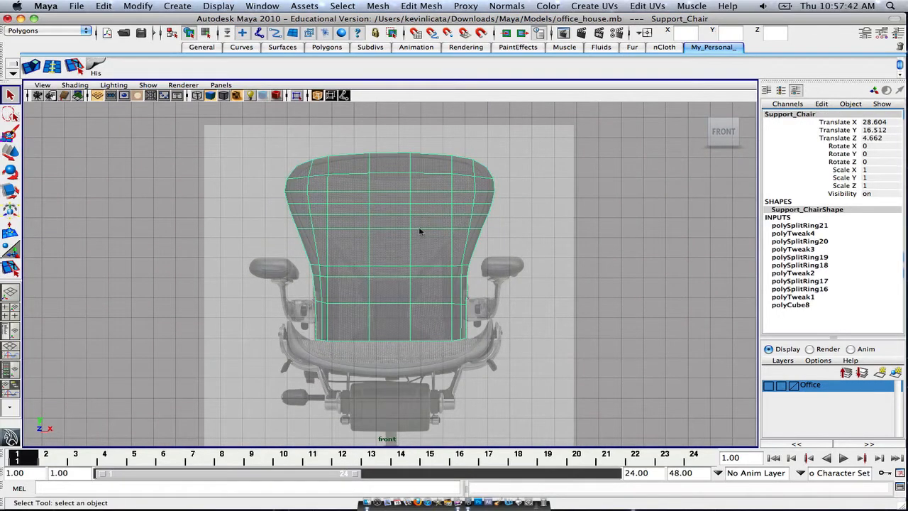
# Examine the chair's wheeled base, under-seat mechanism and armrests in the front-view reference, and bring up the polygon modelling tools.
pyautogui.keyDown('alt'); pyautogui.moveTo(405, 286); pyautogui.dragTo(424, 132, button='middle'); pyautogui.keyUp('alt')
pyautogui.scroll(5, 454, 246)
pyautogui.scroll(-2, 447, 198)
pyautogui.keyDown('alt'); pyautogui.moveTo(425, 222); pyautogui.dragTo(426, 184, button='middle'); pyautogui.keyUp('alt')
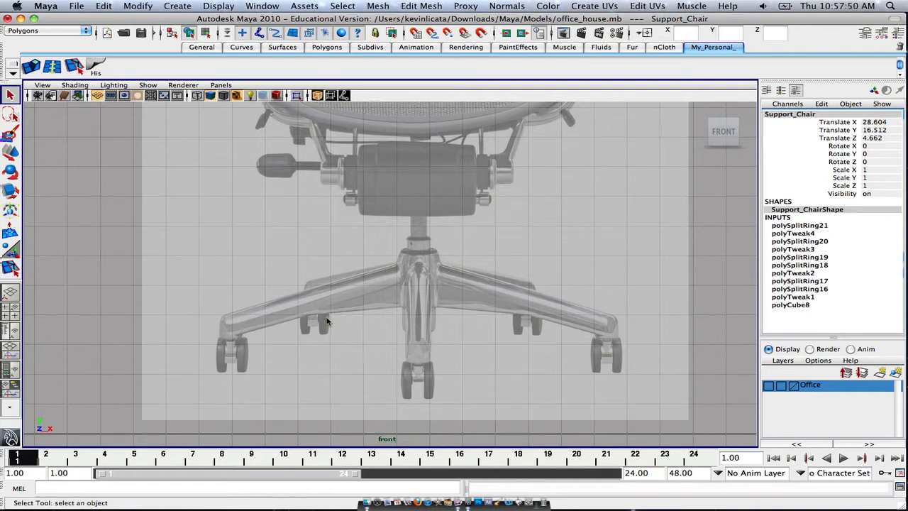
pyautogui.scroll(3, 327, 321)
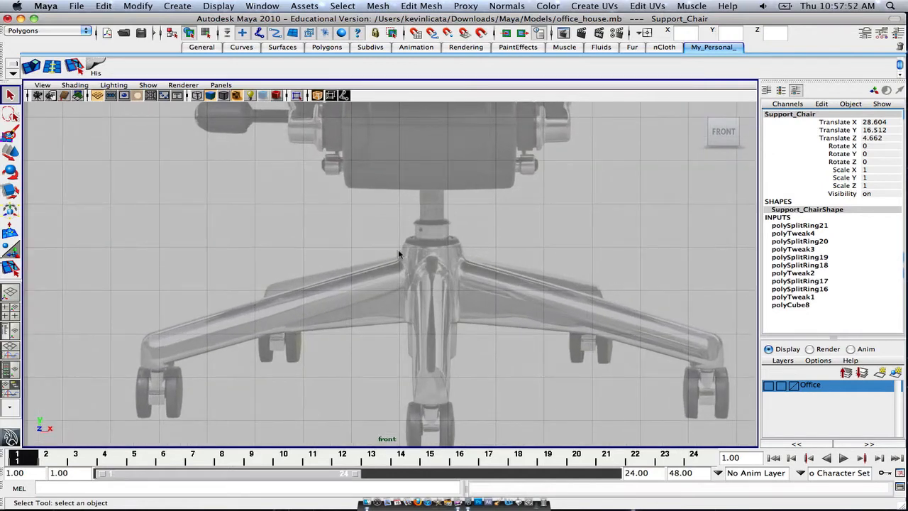
pyautogui.click(327, 47)
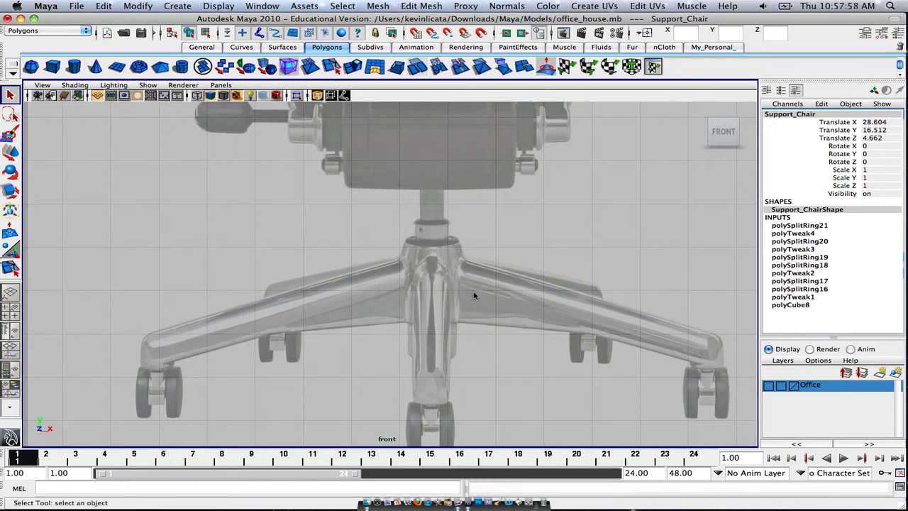
pyautogui.scroll(-5, 434, 422)
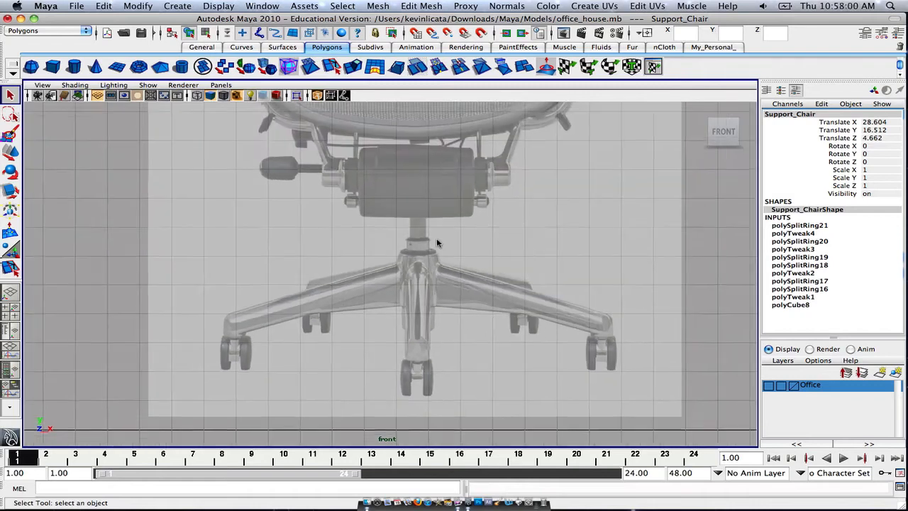
pyautogui.keyDown('alt'); pyautogui.moveTo(437, 242); pyautogui.dragTo(434, 284, button='middle'); pyautogui.keyUp('alt')
pyautogui.scroll(5, 436, 221)
pyautogui.keyDown('alt'); pyautogui.moveTo(439, 215); pyautogui.dragTo(421, 280, button='middle'); pyautogui.keyUp('alt')
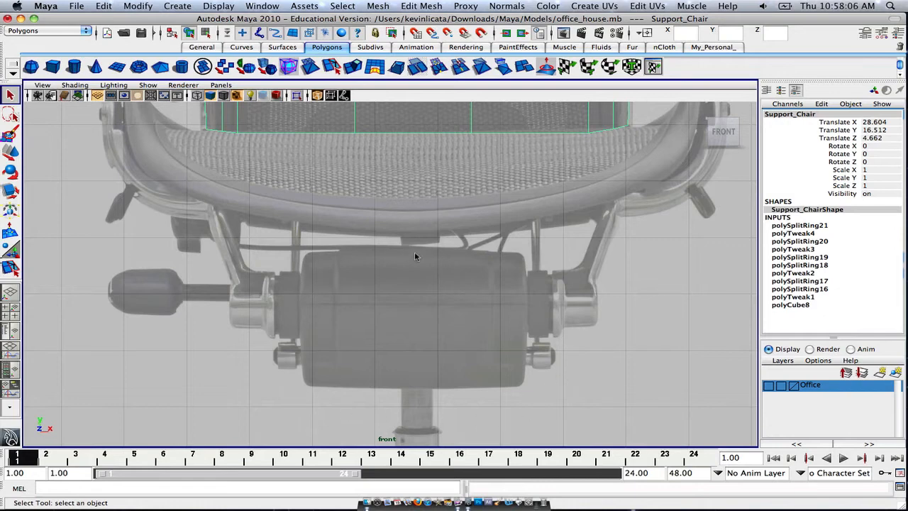
pyautogui.scroll(-5, 224, 257)
pyautogui.keyDown('alt'); pyautogui.moveTo(299, 168); pyautogui.dragTo(305, 302, button='middle'); pyautogui.keyUp('alt')
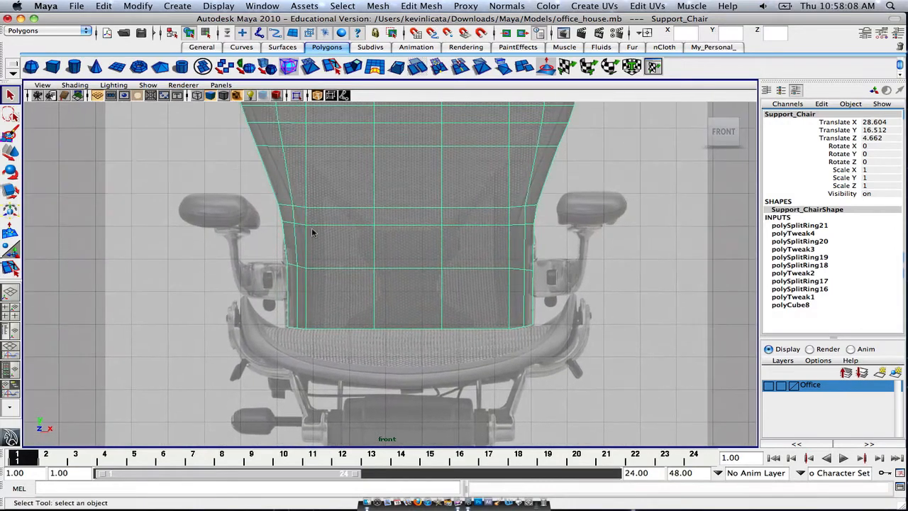
pyautogui.keyDown('alt'); pyautogui.moveTo(312, 232); pyautogui.dragTo(332, 333, button='middle'); pyautogui.keyUp('alt')
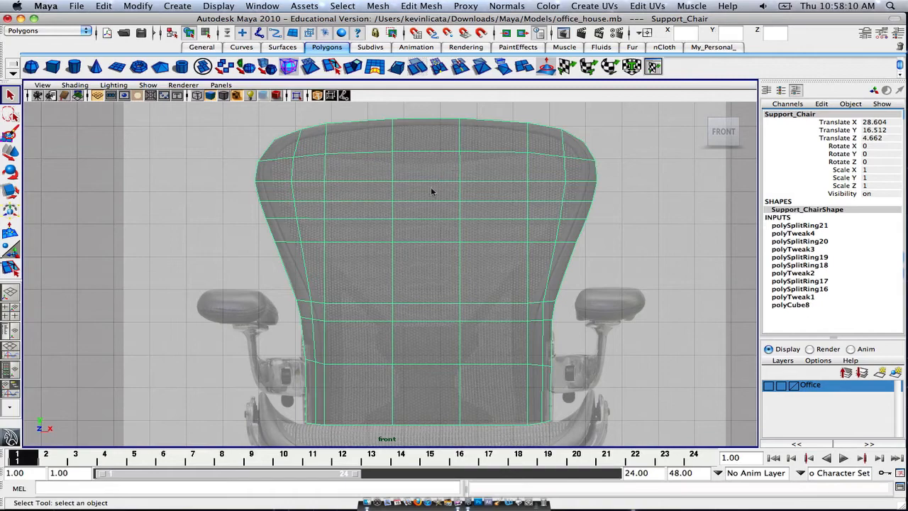
# In the perspective view, flatten the backrest's depth by scaling it to 0.076 along Z.
pyautogui.press('space')
pyautogui.press('space')
pyautogui.keyDown('alt'); pyautogui.moveTo(466, 178); pyautogui.dragTo(373, 187); pyautogui.keyUp('alt')
pyautogui.keyDown('alt'); pyautogui.moveTo(373, 186); pyautogui.dragTo(503, 228, button='middle'); pyautogui.keyUp('alt')
pyautogui.scroll(4, 502, 228)
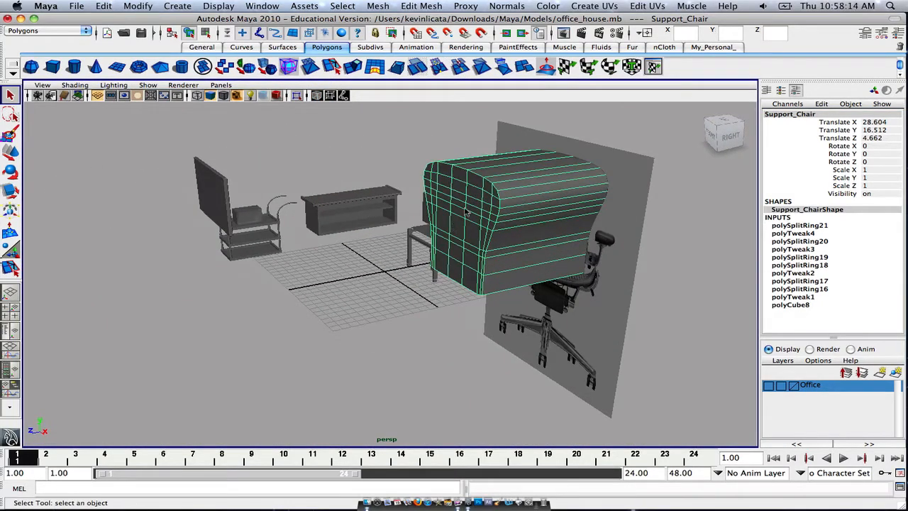
pyautogui.keyDown('alt'); pyautogui.moveTo(514, 206); pyautogui.dragTo(526, 188); pyautogui.keyUp('alt')
pyautogui.moveTo(528, 182); pyautogui.dragTo(550, 172, button='right')
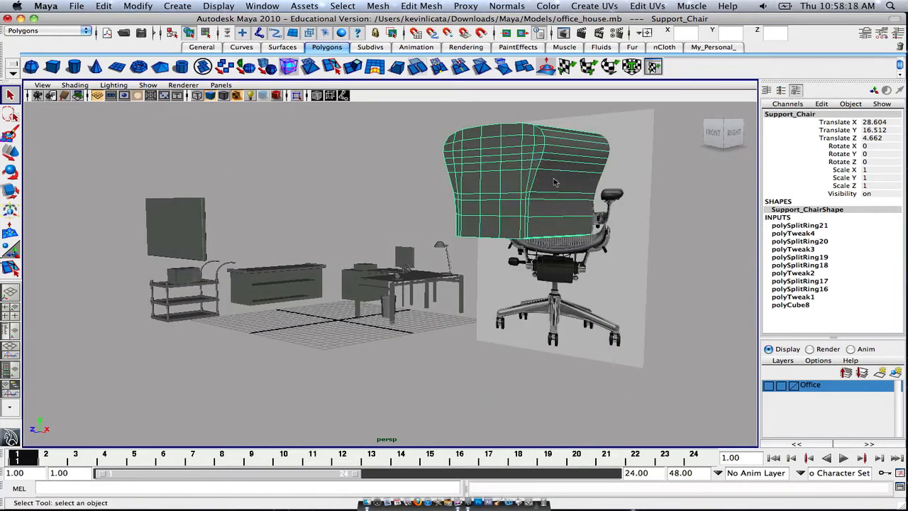
pyautogui.keyDown('alt'); pyautogui.moveTo(492, 188); pyautogui.dragTo(529, 185); pyautogui.keyUp('alt')
pyautogui.moveTo(529, 186); pyautogui.dragTo(569, 178, button='right')
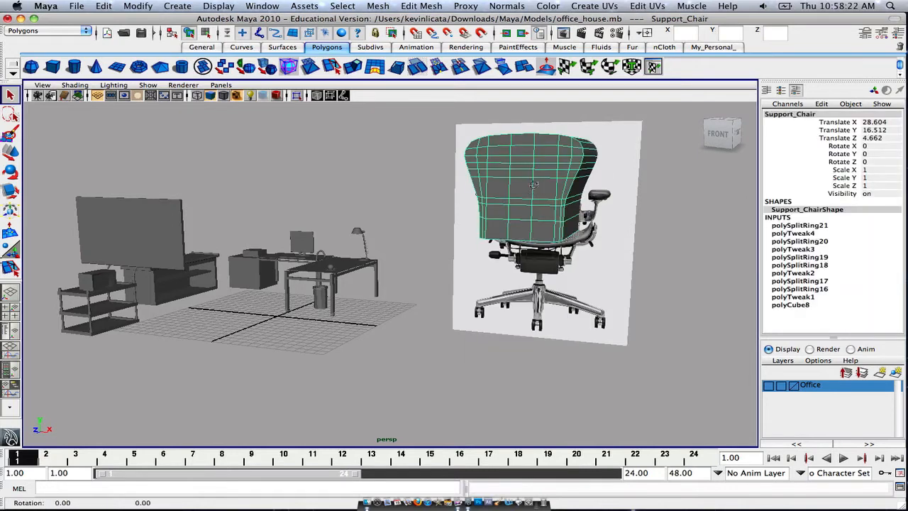
pyautogui.keyDown('alt'); pyautogui.moveTo(539, 185); pyautogui.dragTo(461, 200); pyautogui.keyUp('alt')
pyautogui.press('w')
pyautogui.press('e')
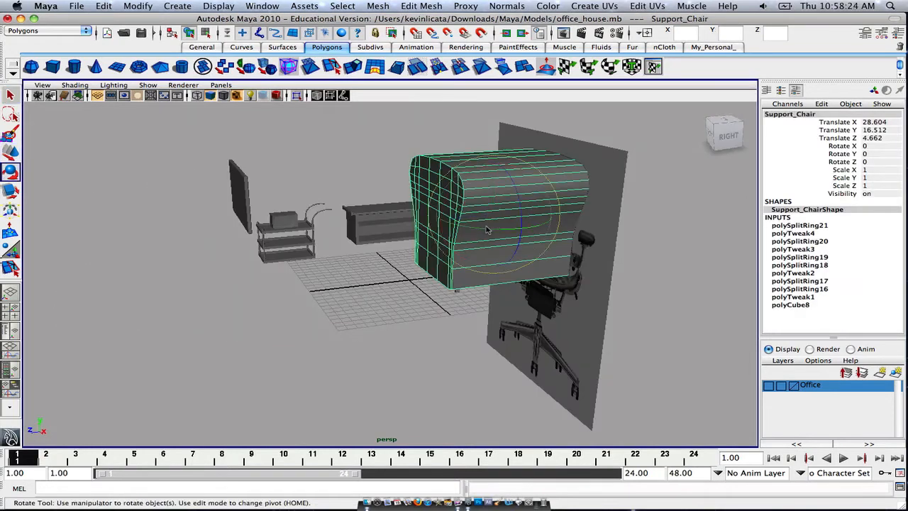
pyautogui.press('r')
pyautogui.moveTo(441, 223); pyautogui.dragTo(524, 212)
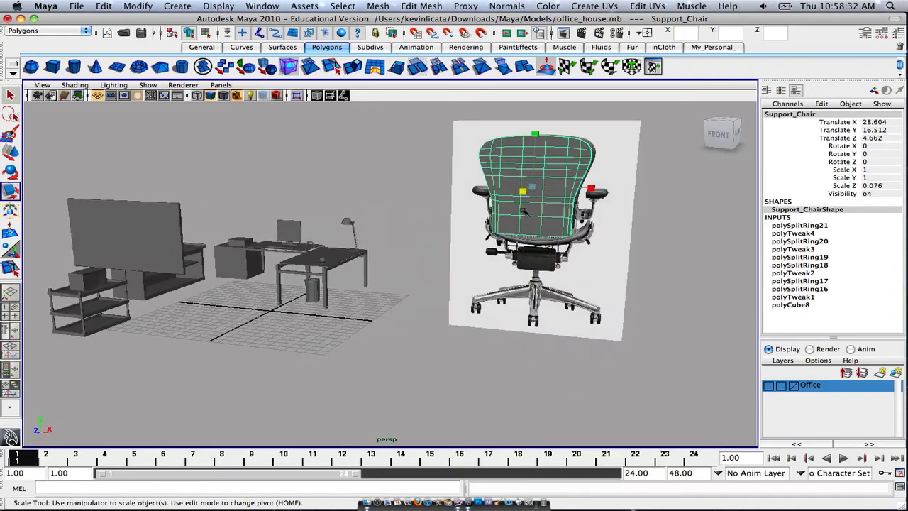
# Preview the backrest with smooth mesh display against the reference, and return it to unsmoothed display.
pyautogui.press('f')
pyautogui.press('3')
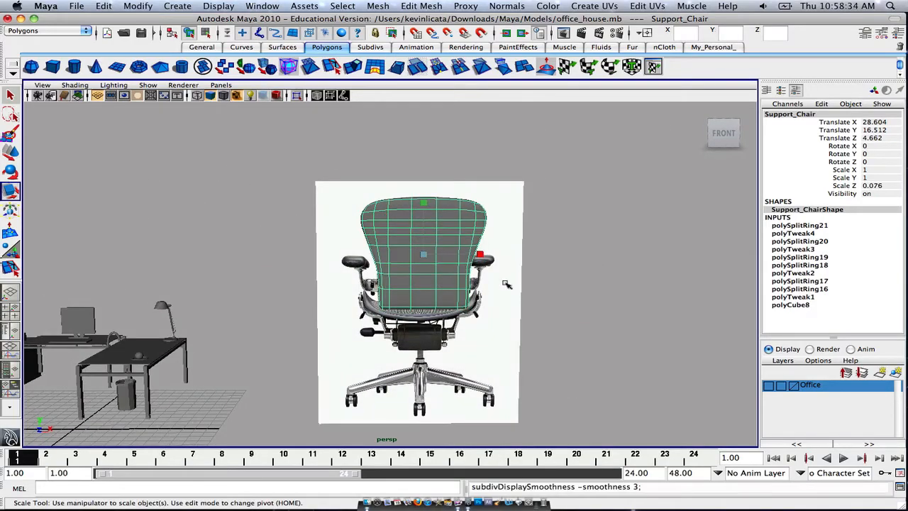
pyautogui.keyDown('alt'); pyautogui.moveTo(507, 284); pyautogui.dragTo(380, 257); pyautogui.keyUp('alt')
pyautogui.keyDown('alt'); pyautogui.moveTo(431, 248); pyautogui.dragTo(482, 229, button='right'); pyautogui.keyUp('alt')
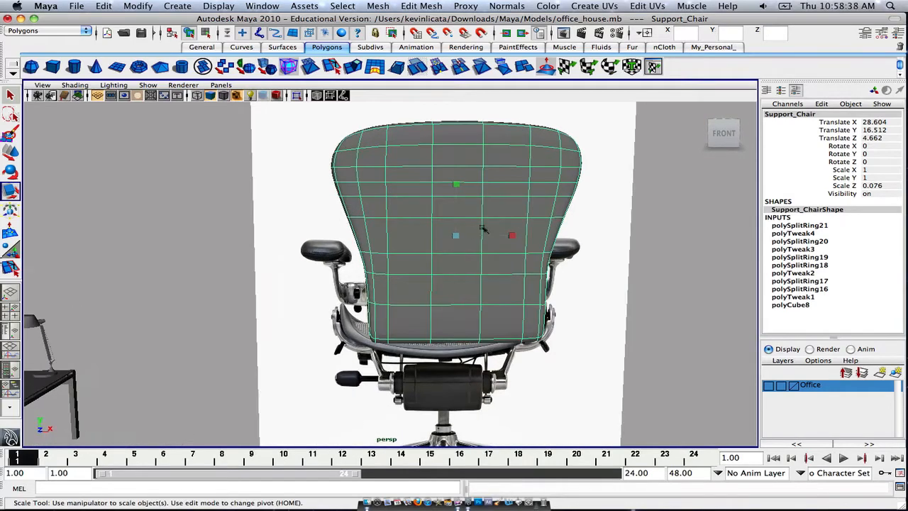
pyautogui.keyDown('alt'); pyautogui.moveTo(482, 230); pyautogui.dragTo(430, 273, button='middle'); pyautogui.keyUp('alt')
pyautogui.press('1')
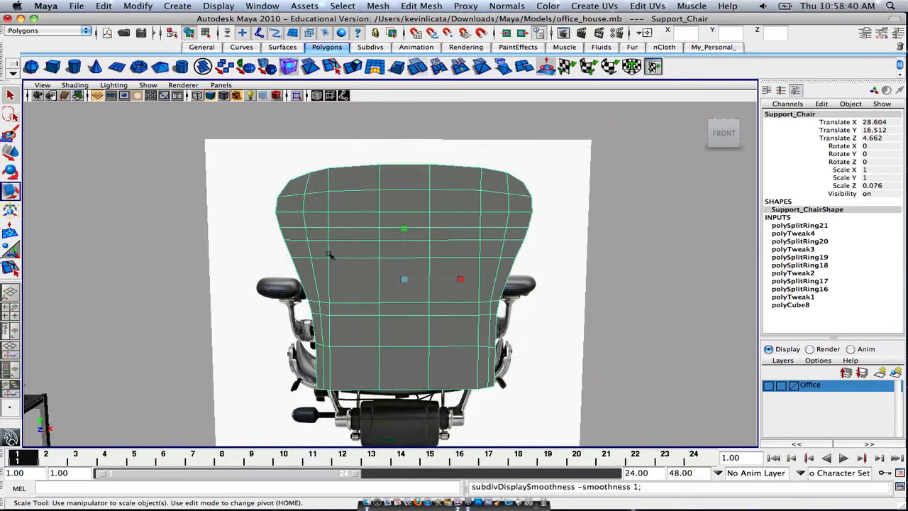
# Deselect the backrest and switch to the four-view layout.
pyautogui.scroll(-3, 389, 274)
pyautogui.keyDown('alt'); pyautogui.moveTo(388, 274); pyautogui.dragTo(429, 277); pyautogui.keyUp('alt')
pyautogui.click(577, 267)
pyautogui.press('space')
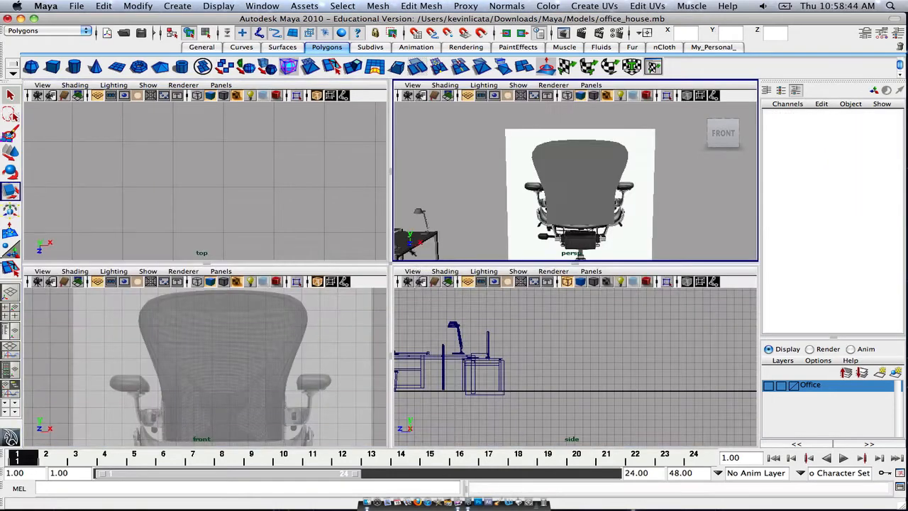
# Examine the chair's seat, wheeled base and under-seat mechanism in the front-view reference.
pyautogui.press('space')
pyautogui.scroll(-2, 423, 349)
pyautogui.keyDown('alt'); pyautogui.moveTo(429, 346); pyautogui.dragTo(432, 245, button='middle'); pyautogui.keyUp('alt')
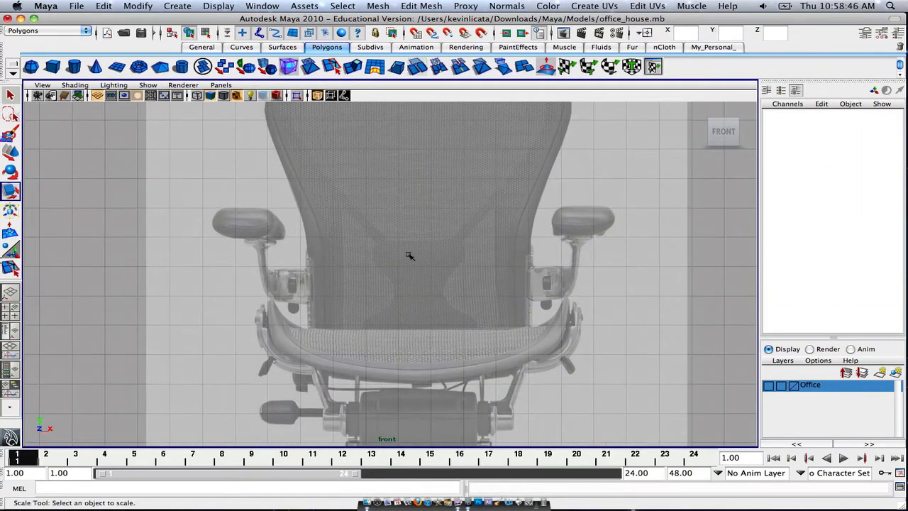
pyautogui.scroll(-3, 403, 307)
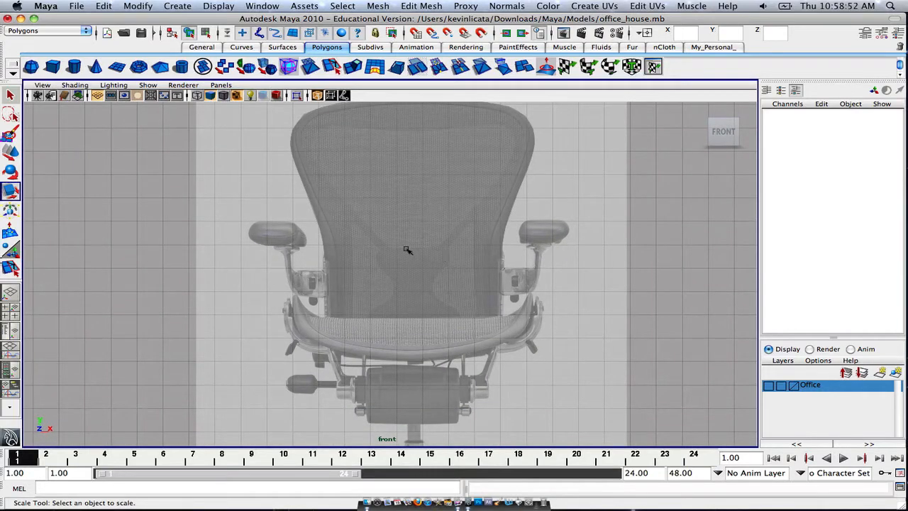
pyautogui.keyDown('alt'); pyautogui.moveTo(417, 229); pyautogui.dragTo(422, 191, button='middle'); pyautogui.keyUp('alt')
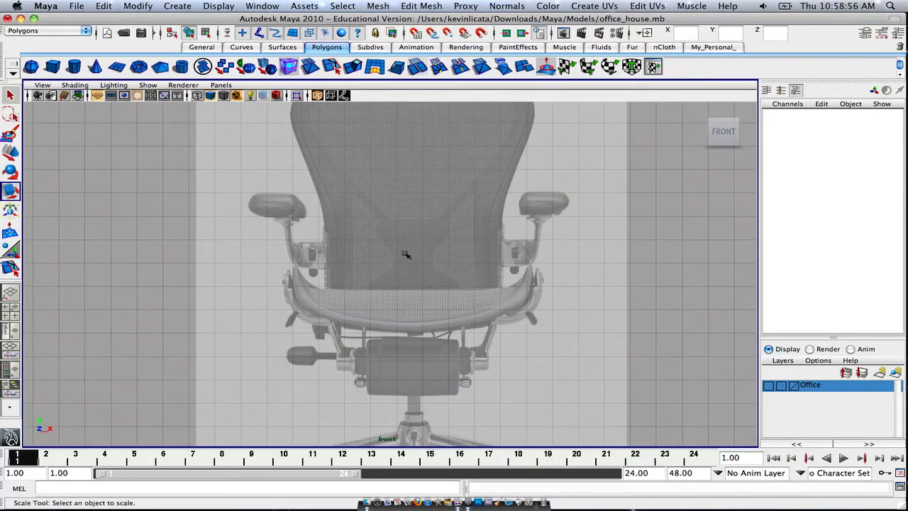
pyautogui.click(552, 198)
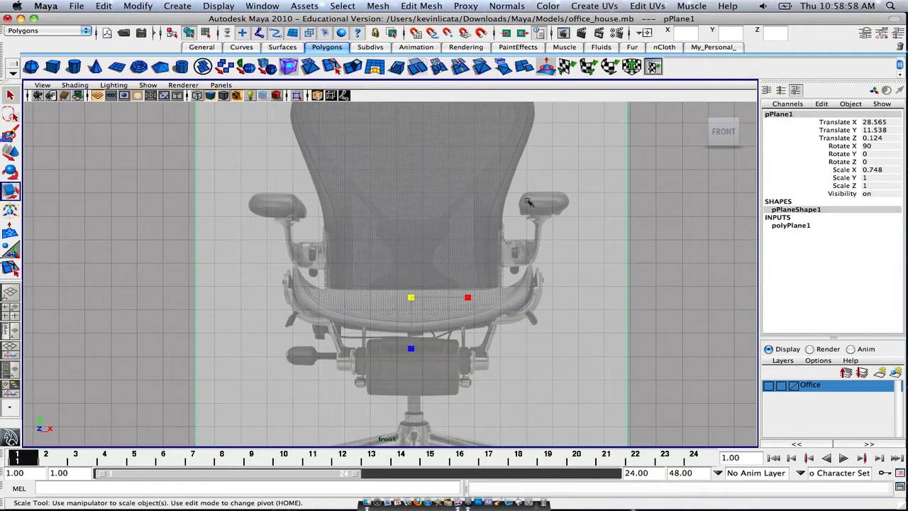
pyautogui.keyDown('alt'); pyautogui.moveTo(529, 202); pyautogui.dragTo(488, 195, button='middle'); pyautogui.keyUp('alt')
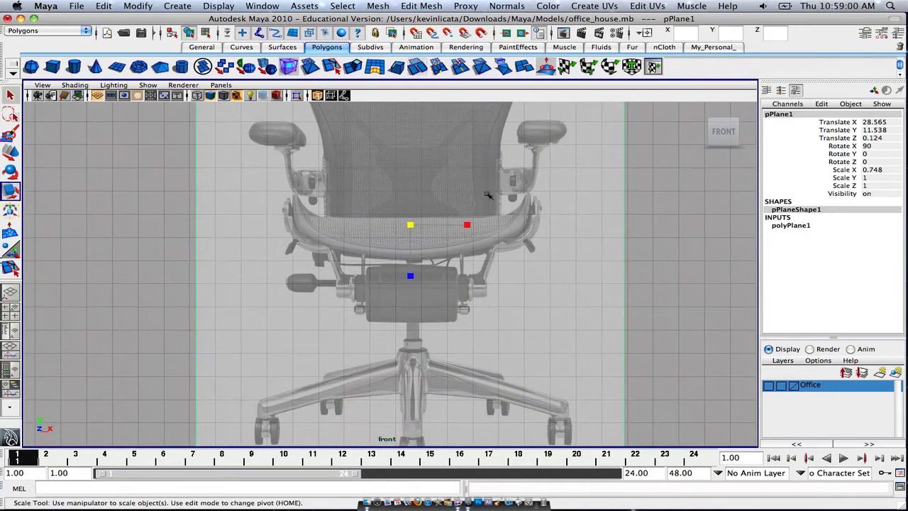
pyautogui.scroll(8, 471, 223)
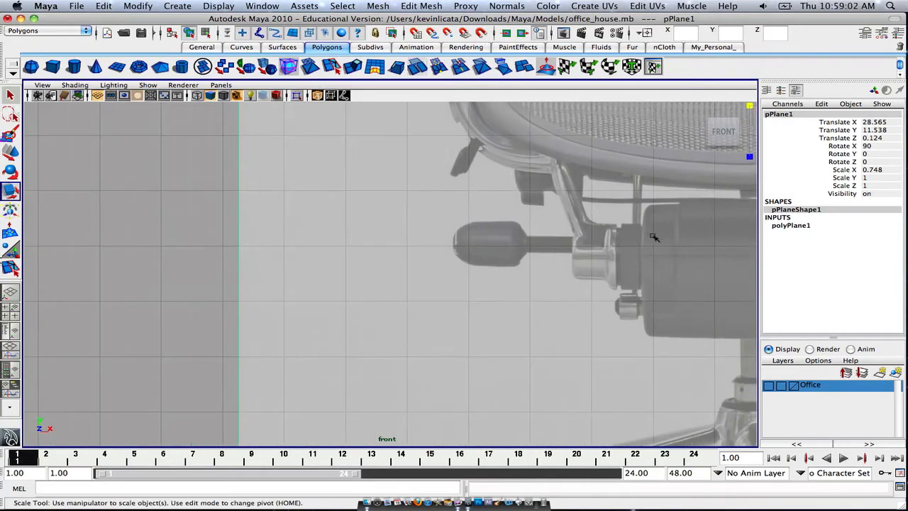
pyautogui.scroll(5, 509, 252)
pyautogui.keyDown('alt'); pyautogui.moveTo(549, 236); pyautogui.dragTo(422, 262, button='middle'); pyautogui.keyUp('alt')
pyautogui.scroll(-7, 394, 279)
pyautogui.scroll(-3, 454, 259)
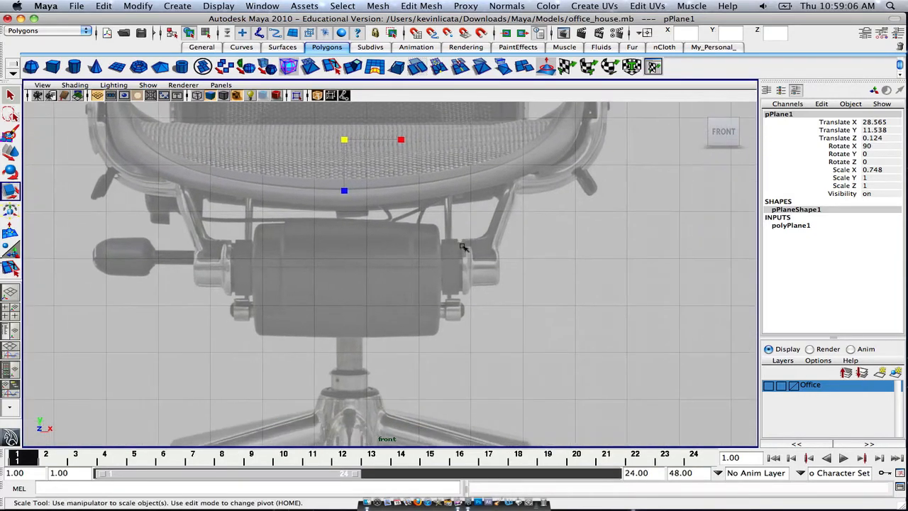
pyautogui.click(516, 247)
pyautogui.keyDown('alt'); pyautogui.moveTo(431, 244); pyautogui.dragTo(492, 322, button='middle'); pyautogui.keyUp('alt')
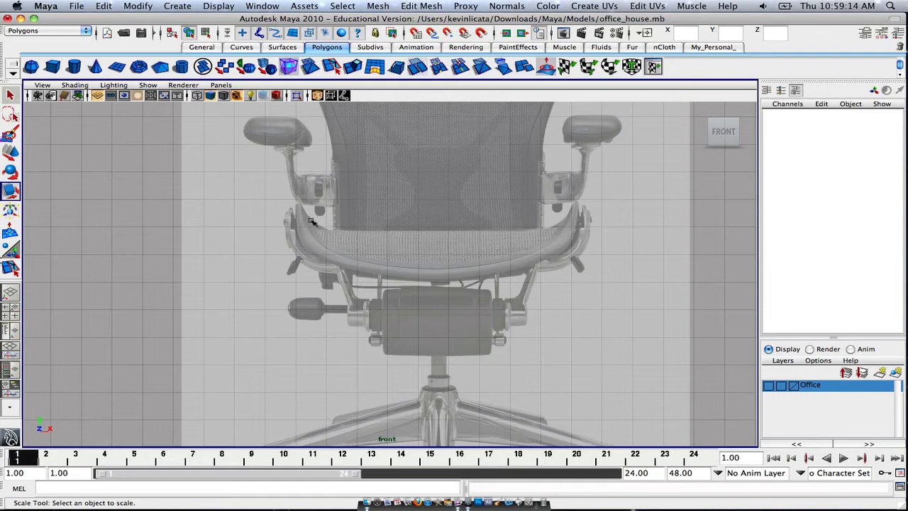
# Examine both armrests and their supports, and the dark cylindrical block under the seat, in the front-view reference.
pyautogui.keyDown('alt'); pyautogui.moveTo(419, 259); pyautogui.dragTo(417, 266, button='middle'); pyautogui.keyUp('alt')
pyautogui.scroll(5, 411, 300)
pyautogui.keyDown('alt'); pyautogui.moveTo(426, 225); pyautogui.dragTo(376, 239, button='middle'); pyautogui.keyUp('alt')
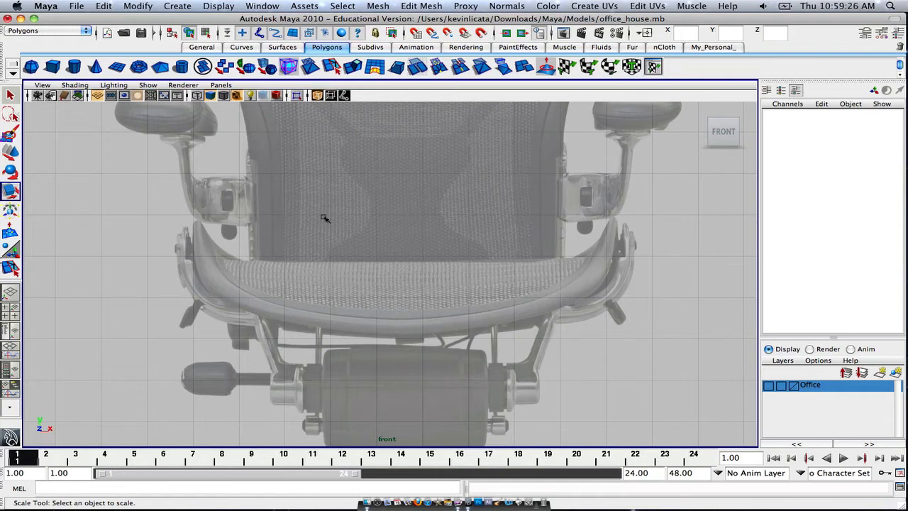
pyautogui.scroll(-3, 328, 233)
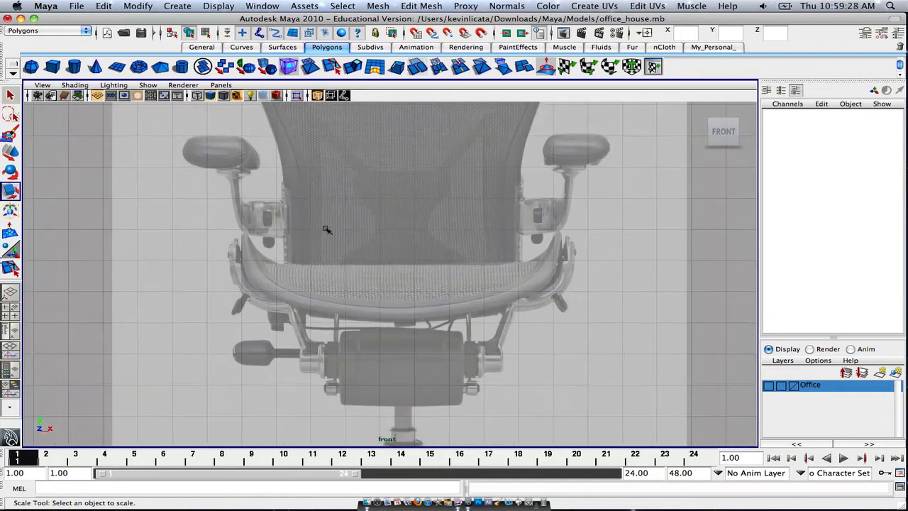
pyautogui.keyDown('alt'); pyautogui.moveTo(324, 207); pyautogui.dragTo(426, 280, button='middle'); pyautogui.keyUp('alt')
pyautogui.scroll(5, 349, 252)
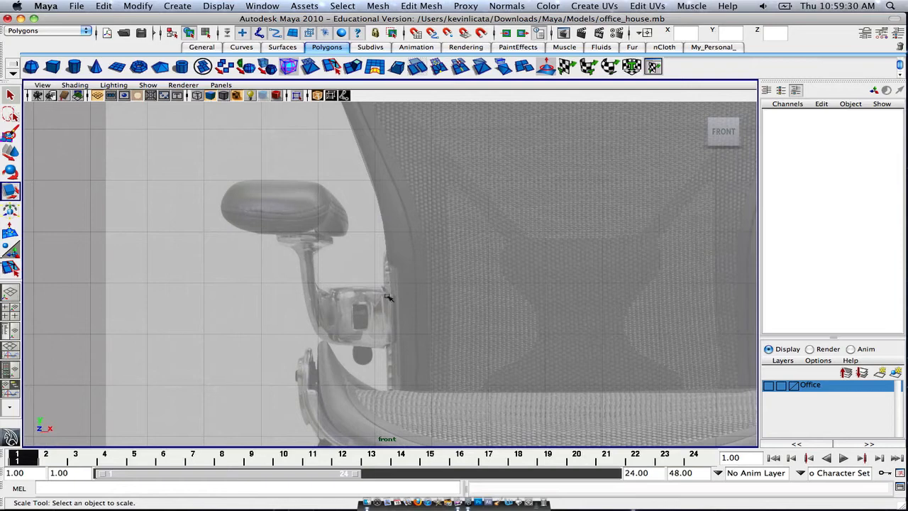
pyautogui.keyDown('alt'); pyautogui.moveTo(668, 275); pyautogui.dragTo(425, 240, button='middle'); pyautogui.keyUp('alt')
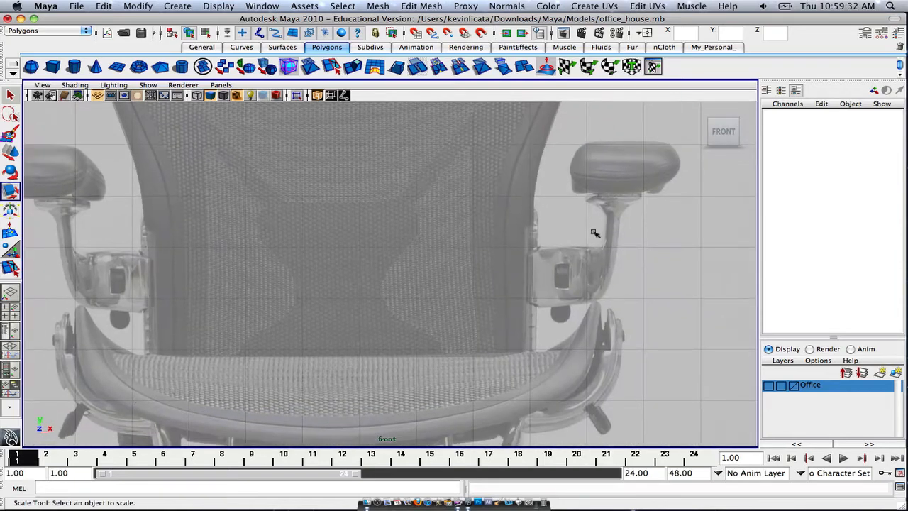
pyautogui.keyDown('alt'); pyautogui.moveTo(495, 252); pyautogui.dragTo(440, 268, button='right'); pyautogui.keyUp('alt')
pyautogui.keyDown('alt'); pyautogui.moveTo(443, 203); pyautogui.dragTo(476, 160, button='middle'); pyautogui.keyUp('alt')
pyautogui.keyDown('alt'); pyautogui.moveTo(423, 303); pyautogui.dragTo(511, 189, button='middle'); pyautogui.keyUp('alt')
pyautogui.keyDown('alt'); pyautogui.moveTo(389, 266); pyautogui.dragTo(569, 242, button='right'); pyautogui.keyUp('alt')
pyautogui.keyDown('alt'); pyautogui.moveTo(569, 242); pyautogui.dragTo(421, 255, button='middle'); pyautogui.keyUp('alt')
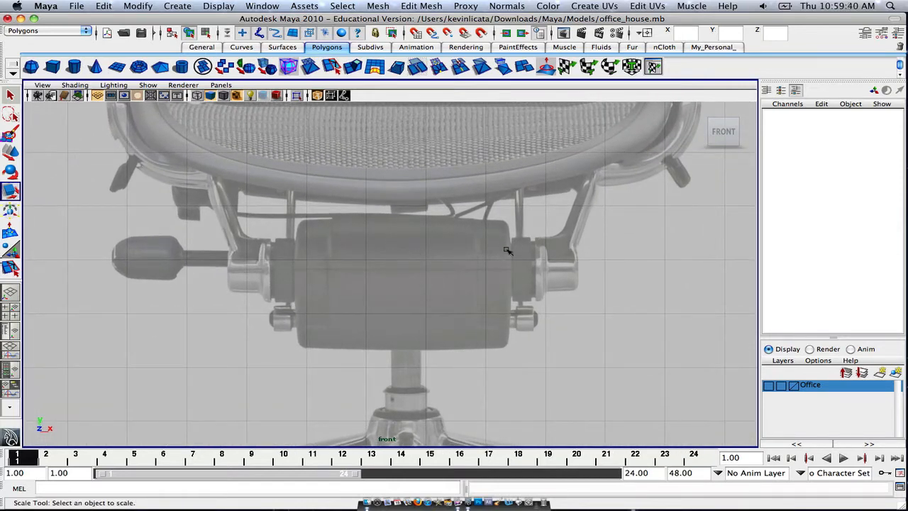
# In the perspective view, create a polygon cylinder of about 2.69 radius and 8.13 height in front of the chair's base.
pyautogui.click(75, 67)
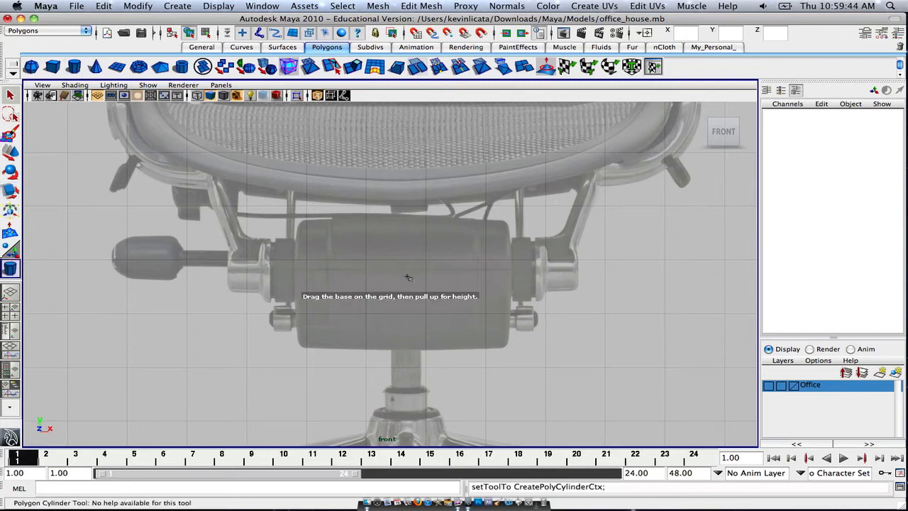
pyautogui.press('space')
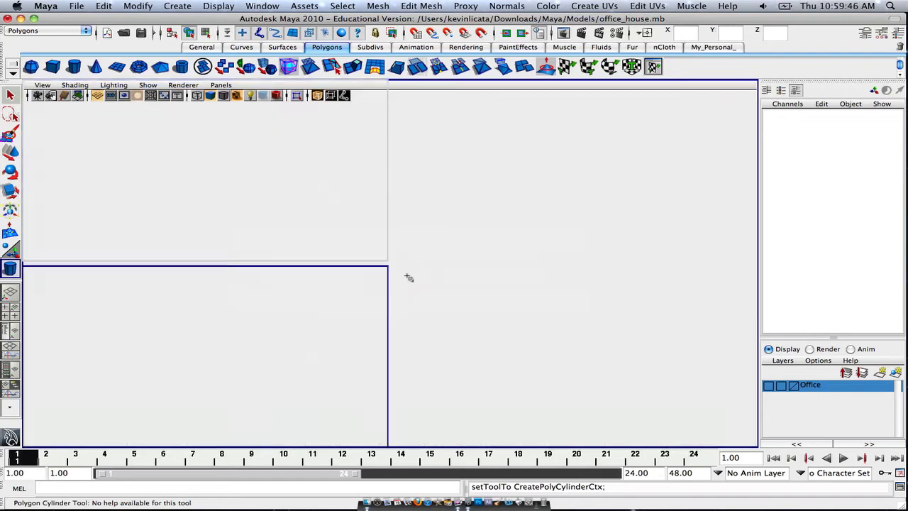
pyautogui.press('space')
pyautogui.keyDown('alt'); pyautogui.moveTo(528, 230); pyautogui.dragTo(446, 293, button='right'); pyautogui.keyUp('alt')
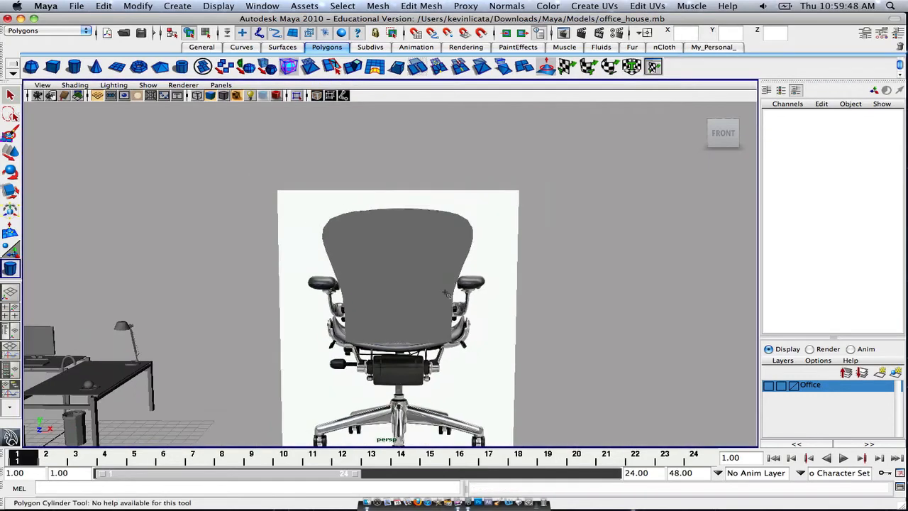
pyautogui.keyDown('alt'); pyautogui.moveTo(446, 294); pyautogui.dragTo(399, 300); pyautogui.keyUp('alt')
pyautogui.keyDown('alt'); pyautogui.moveTo(400, 300); pyautogui.dragTo(397, 252, button='middle'); pyautogui.keyUp('alt')
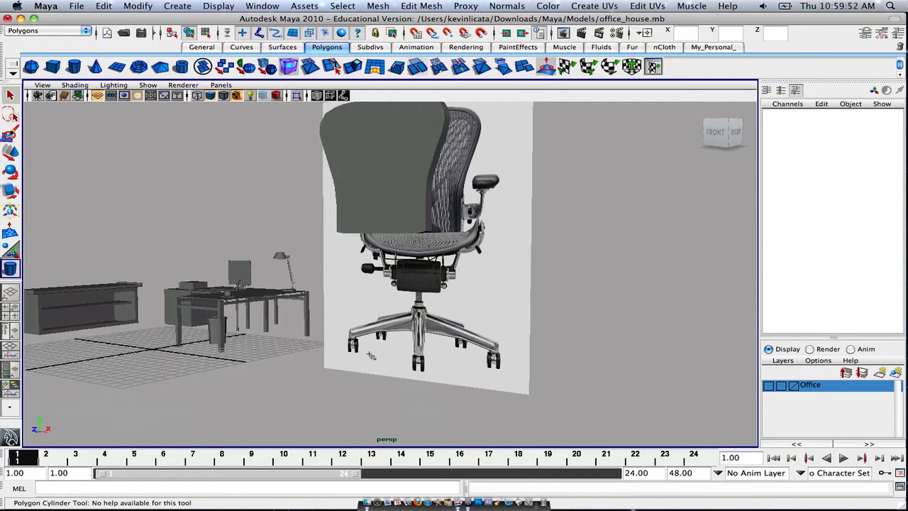
pyautogui.keyDown('alt'); pyautogui.moveTo(370, 355); pyautogui.dragTo(362, 381); pyautogui.keyUp('alt')
pyautogui.moveTo(295, 377); pyautogui.dragTo(322, 330)
pyautogui.press('r')
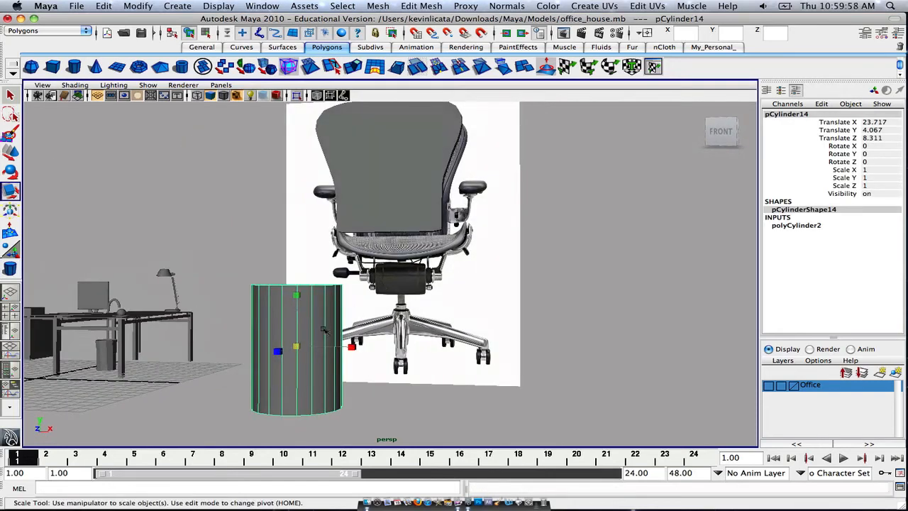
# Lay the cylinder on its side by setting its Z rotation to 90.
pyautogui.click(865, 163)
pyautogui.write('9')
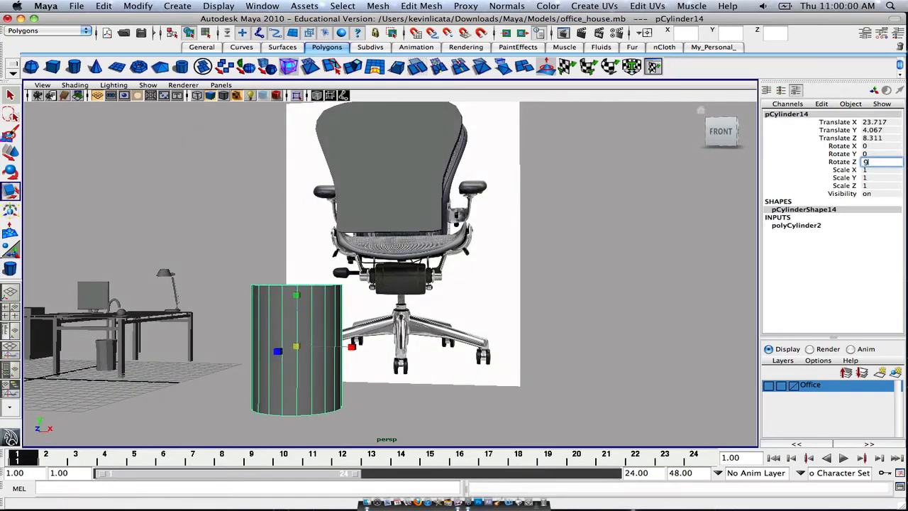
pyautogui.write('0')
pyautogui.press('Return')
# In the front view, move the cylinder over the dark block under the seat and scale it uniformly to about 0.486.
pyautogui.press('space')
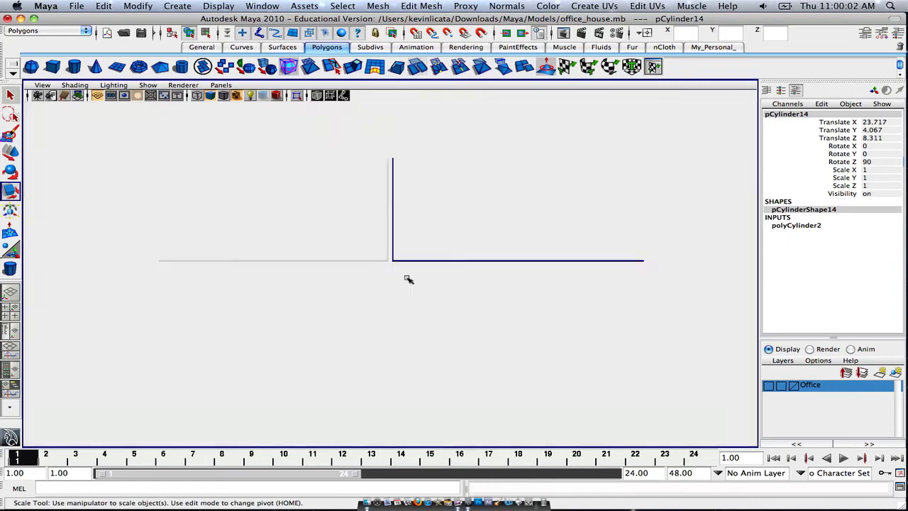
pyautogui.press('space')
pyautogui.keyDown('alt'); pyautogui.moveTo(323, 261); pyautogui.dragTo(371, 296, button='middle'); pyautogui.keyUp('alt')
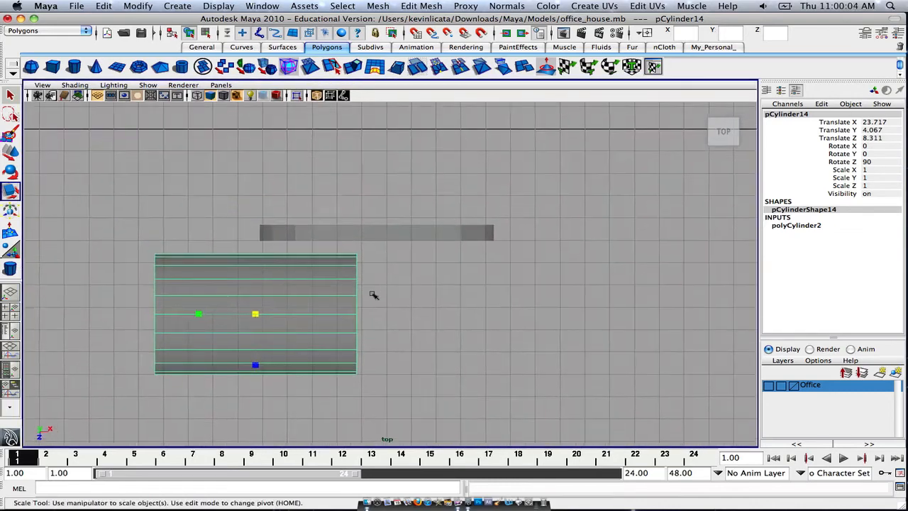
pyautogui.press('space')
pyautogui.press('space')
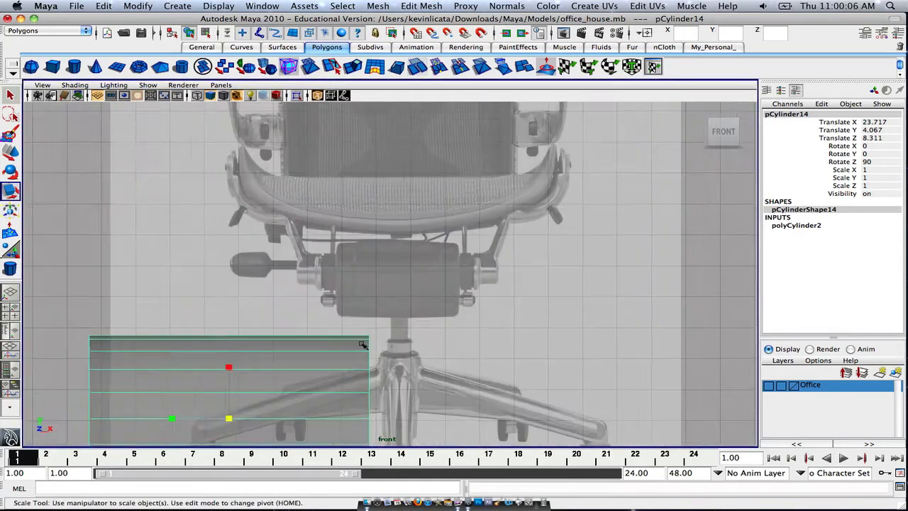
pyautogui.press('w')
pyautogui.moveTo(236, 409); pyautogui.dragTo(304, 259)
pyautogui.scroll(3, 400, 272)
pyautogui.press('e')
pyautogui.press('r')
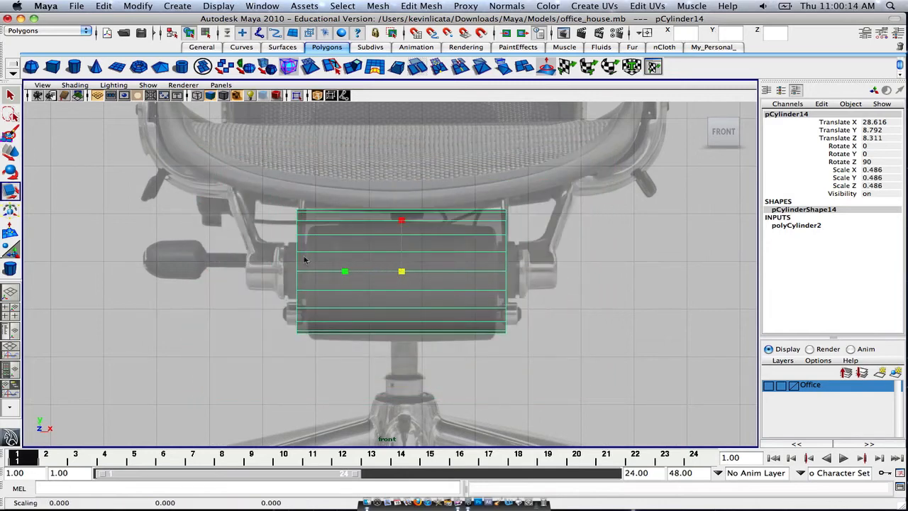
# Shift the cylinder slightly down to about 8.602 in Y, centring it on the under-seat block.
pyautogui.scroll(2, 402, 272)
pyautogui.press('w')
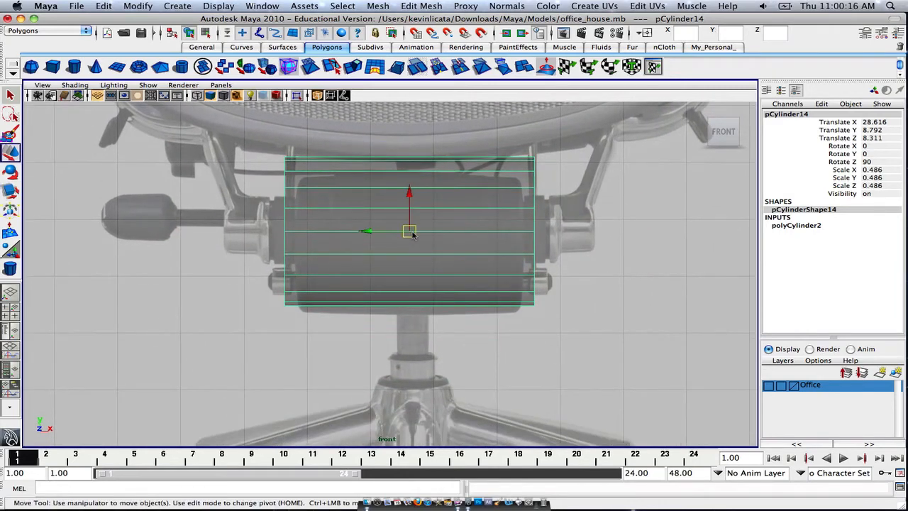
pyautogui.moveTo(412, 233); pyautogui.dragTo(413, 241)
pyautogui.scroll(2, 412, 237)
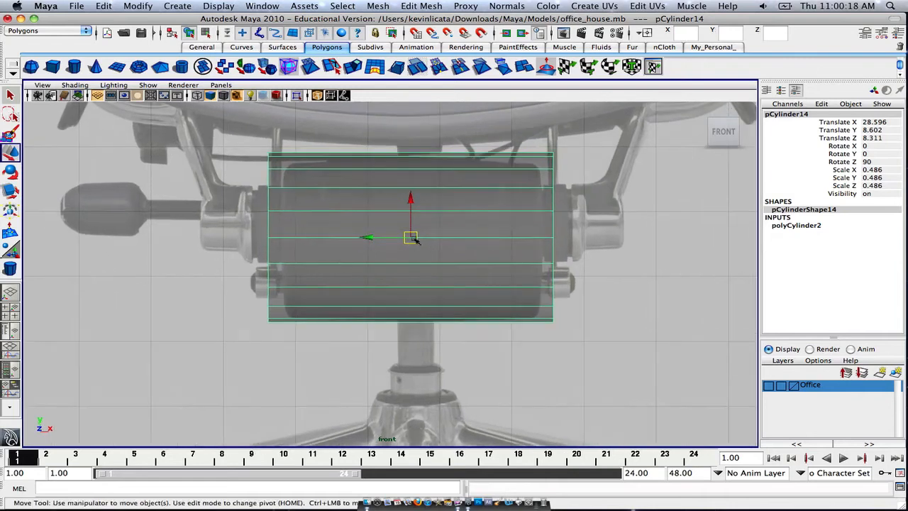
pyautogui.keyDown('alt'); pyautogui.moveTo(450, 209); pyautogui.dragTo(452, 220, button='middle'); pyautogui.keyUp('alt')
# Fit the cylinder to the under-seat block's outline by scaling it to about 0.445 in Y and 0.467 in X.
pyautogui.press('r')
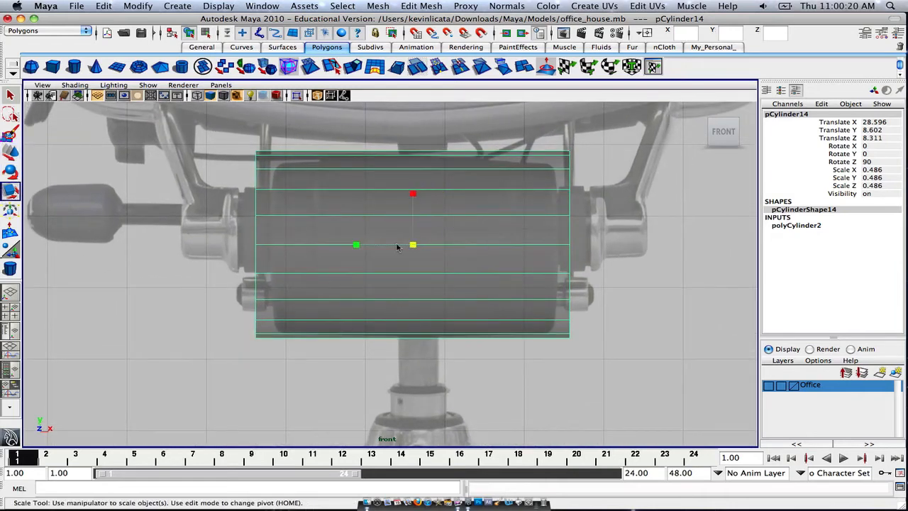
pyautogui.moveTo(353, 246); pyautogui.dragTo(362, 245)
pyautogui.moveTo(412, 193); pyautogui.dragTo(412, 197)
pyautogui.keyDown('alt'); pyautogui.moveTo(487, 198); pyautogui.dragTo(483, 201, button='middle'); pyautogui.keyUp('alt')
pyautogui.scroll(2, 454, 217)
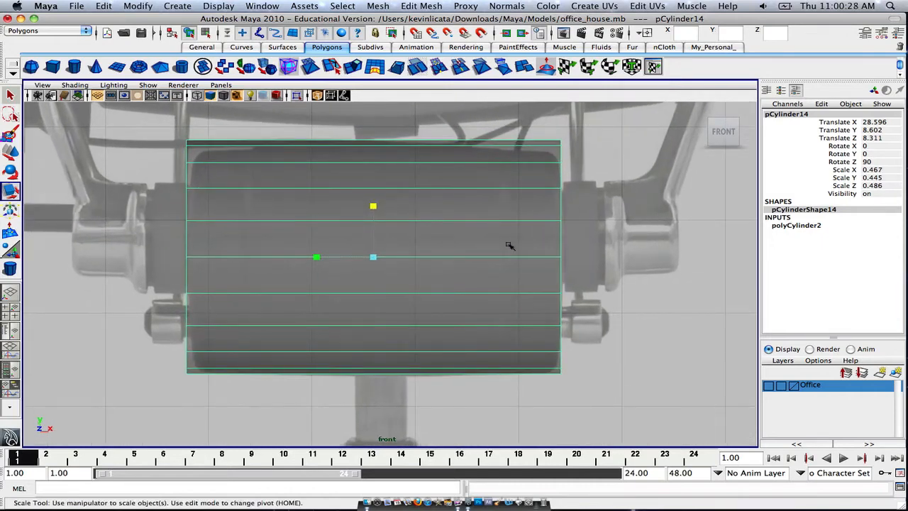
# Reduce the cylinder's axis subdivisions to 10.
pyautogui.click(788, 225)
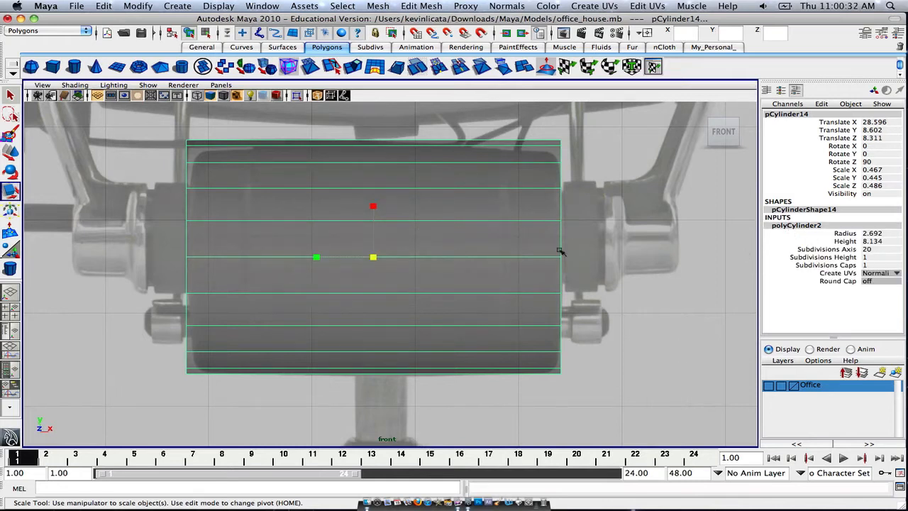
pyautogui.doubleClick(876, 250)
pyautogui.press('Return')
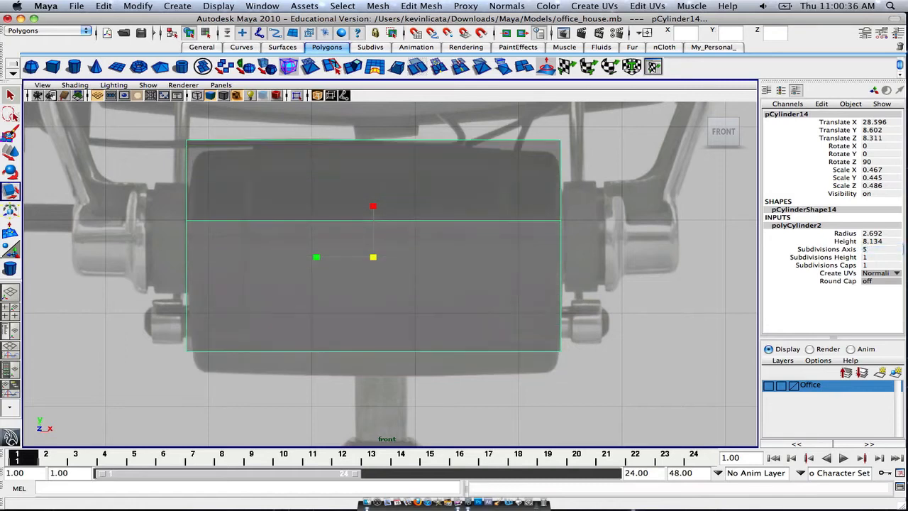
pyautogui.doubleClick(871, 250)
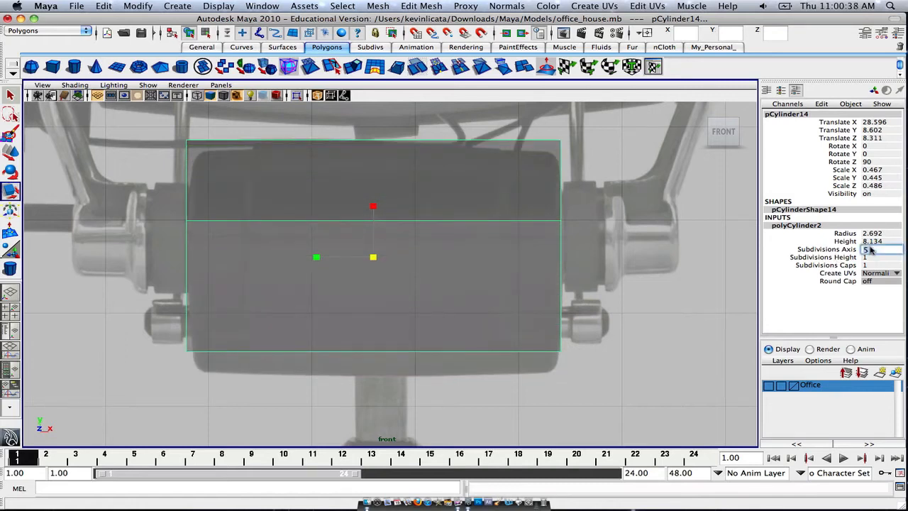
pyautogui.write('10')
pyautogui.press('Return')
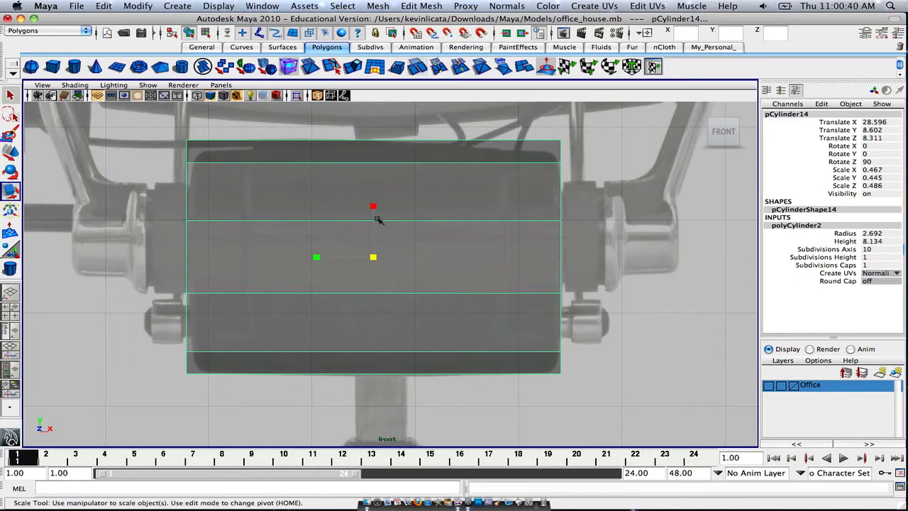
# Check the cylinder's placement against the chair reference and backrest in the perspective and four-view layouts.
pyautogui.press('space')
pyautogui.press('space')
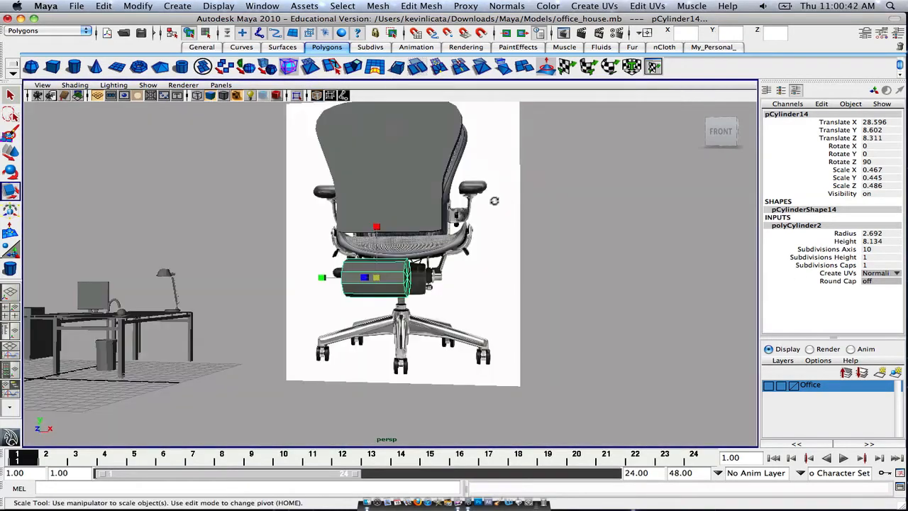
pyautogui.moveTo(505, 197)
pyautogui.keyDown('alt'); pyautogui.mouseDown()
pyautogui.moveTo(497, 200)
pyautogui.moveTo(515, 203)
pyautogui.mouseUp(); pyautogui.keyUp('alt')
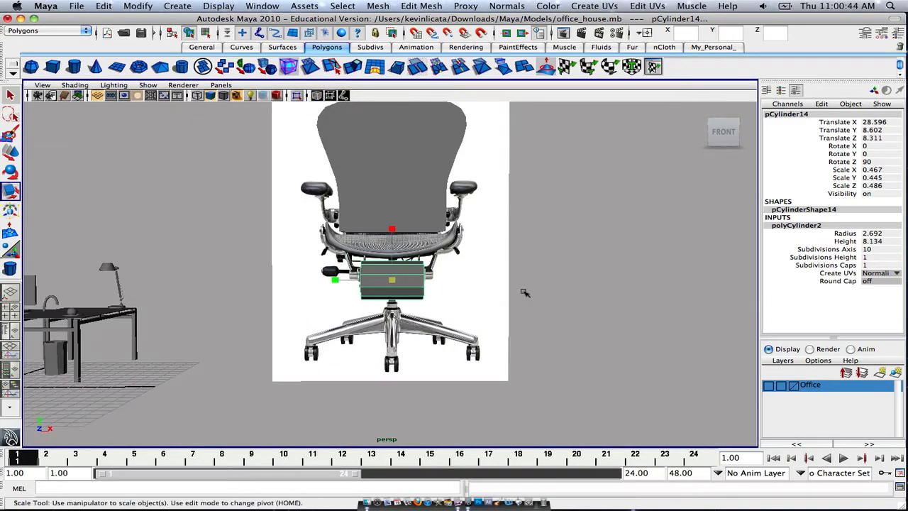
pyautogui.press('space')
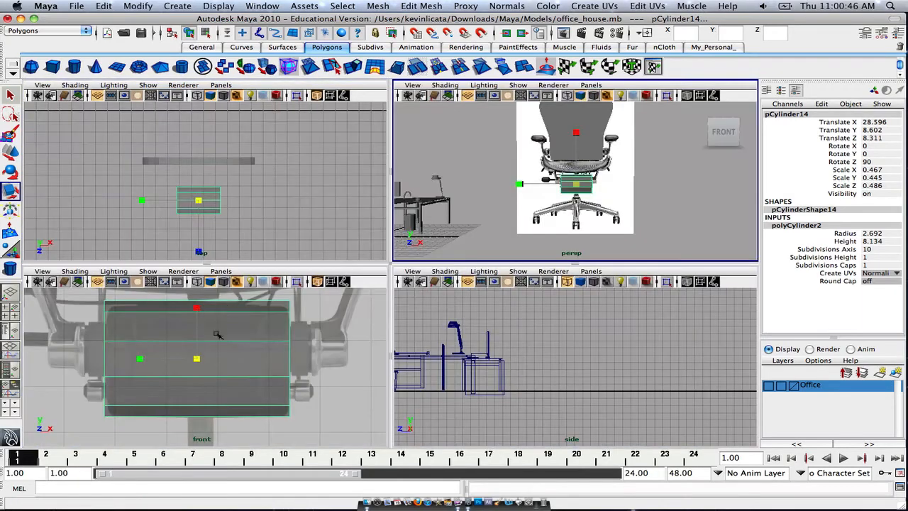
pyautogui.press('space')
pyautogui.press('space')
pyautogui.press('space')
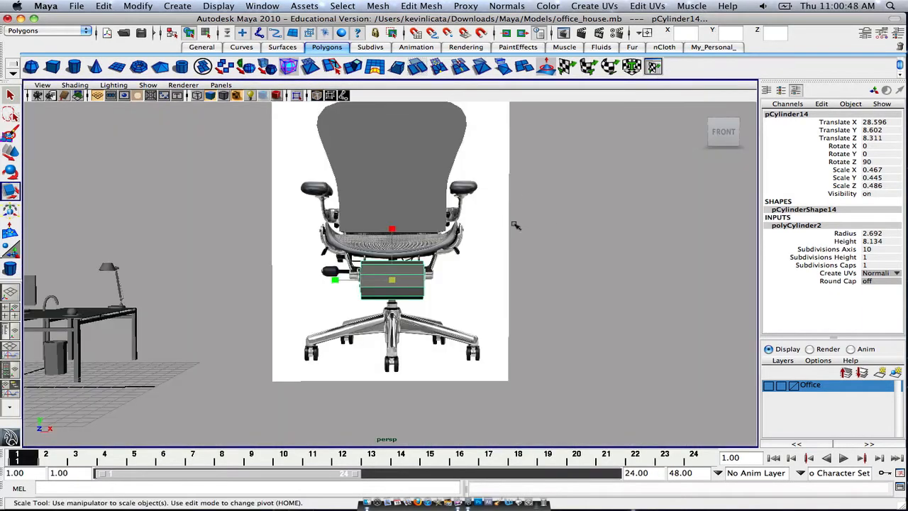
# Examine the cylinder's depth and position beside the chair reference in the perspective, four-view and enlarged front views.
pyautogui.keyDown('alt'); pyautogui.moveTo(516, 225); pyautogui.dragTo(461, 227); pyautogui.keyUp('alt')
pyautogui.press('space')
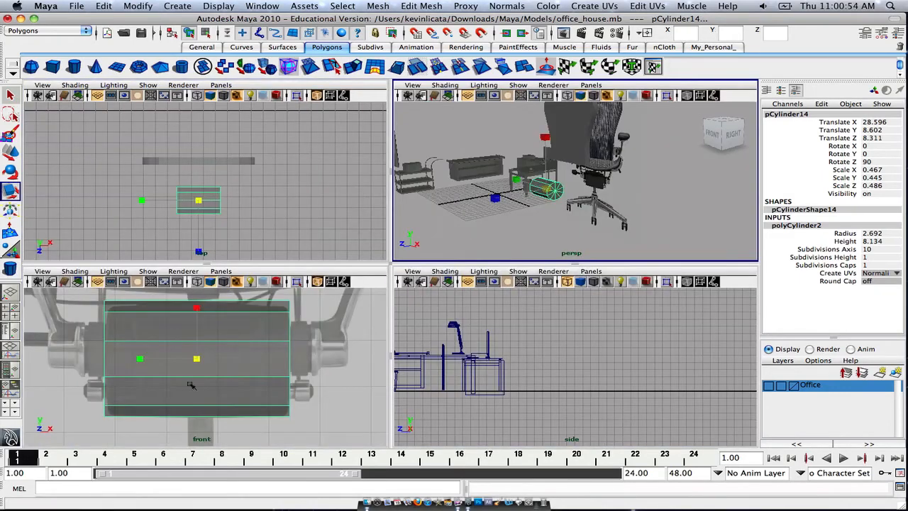
pyautogui.press('space')
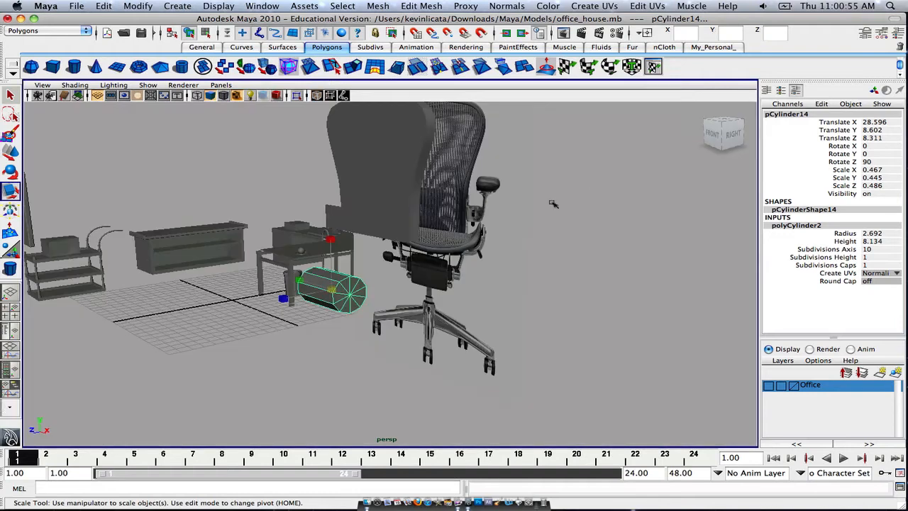
pyautogui.click(14, 310)
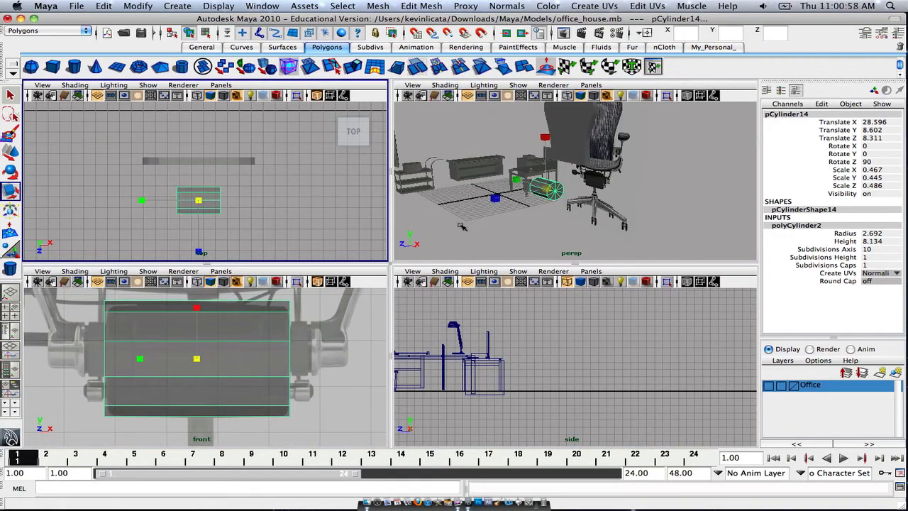
pyautogui.click(10, 291)
pyautogui.press('space')
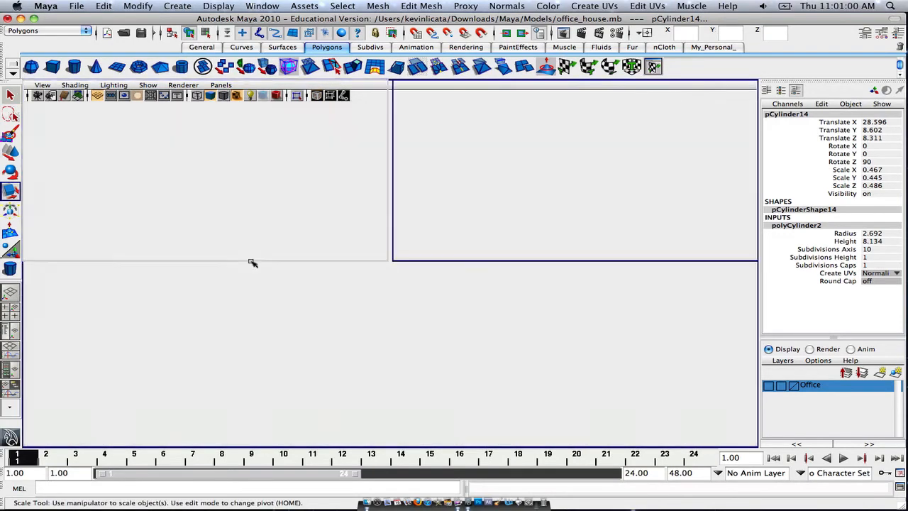
pyautogui.press('space')
pyautogui.keyDown('alt'); pyautogui.moveTo(401, 248); pyautogui.dragTo(442, 242, button='middle'); pyautogui.keyUp('alt')
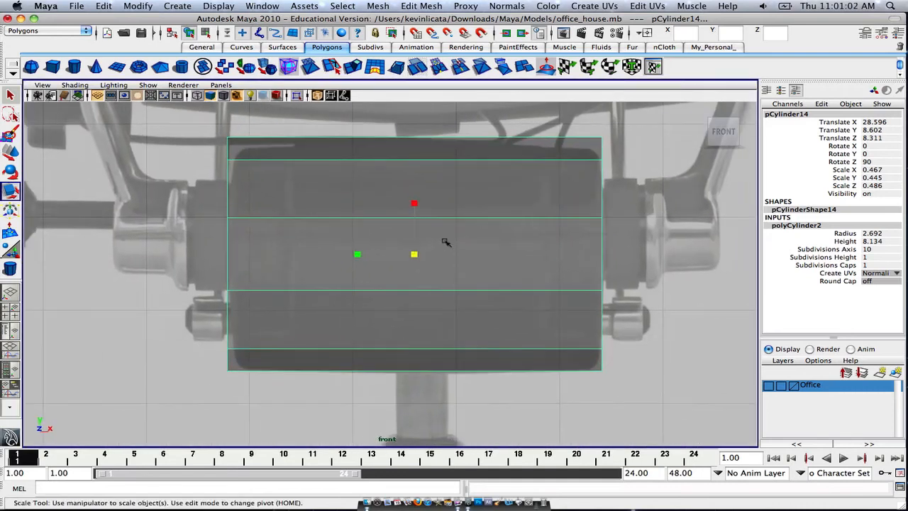
# Try 5 cap subdivisions on the cylinder and restore the value to 1.
pyautogui.click(878, 264)
pyautogui.write('5')
pyautogui.press('Return')
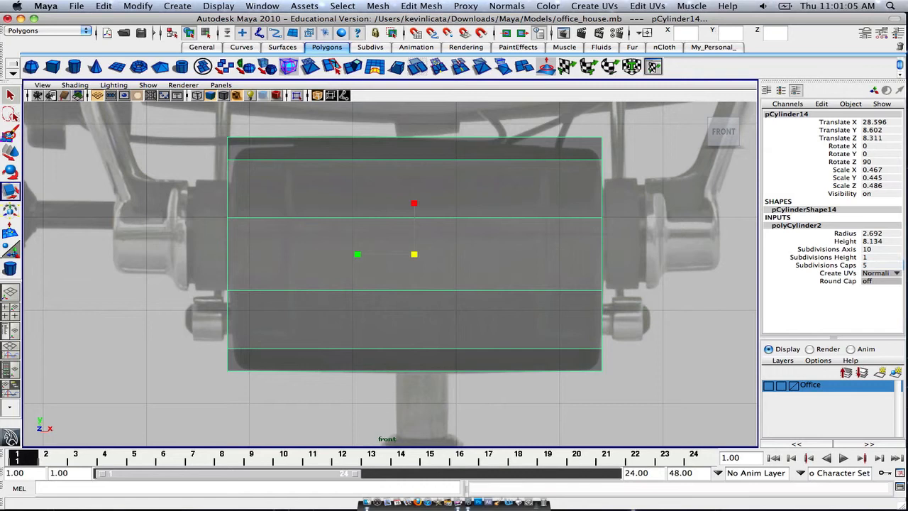
pyautogui.click(868, 265)
pyautogui.write('1')
pyautogui.press('Return')
# Set the cylinder's height subdivisions to 5.
pyautogui.click(876, 258)
pyautogui.write('5')
pyautogui.press('Return')
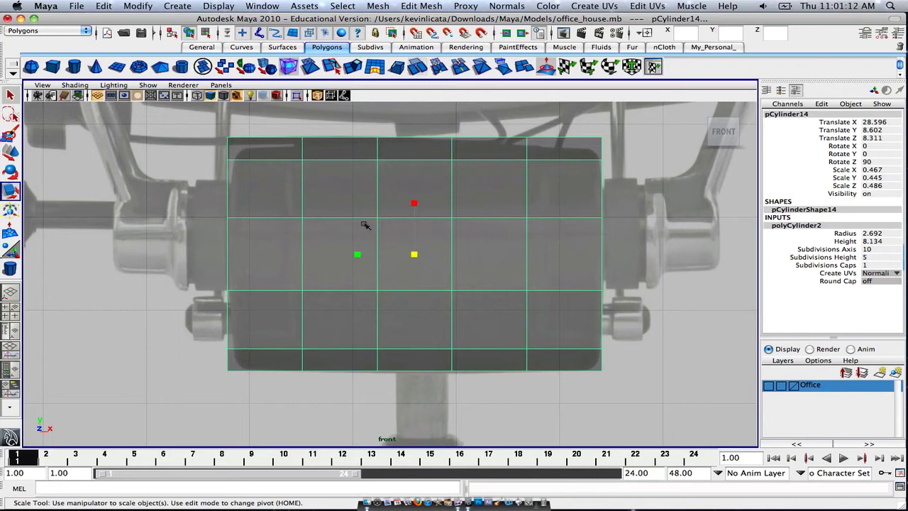
pyautogui.keyDown('alt'); pyautogui.moveTo(364, 225); pyautogui.dragTo(356, 242, button='middle'); pyautogui.keyUp('alt')
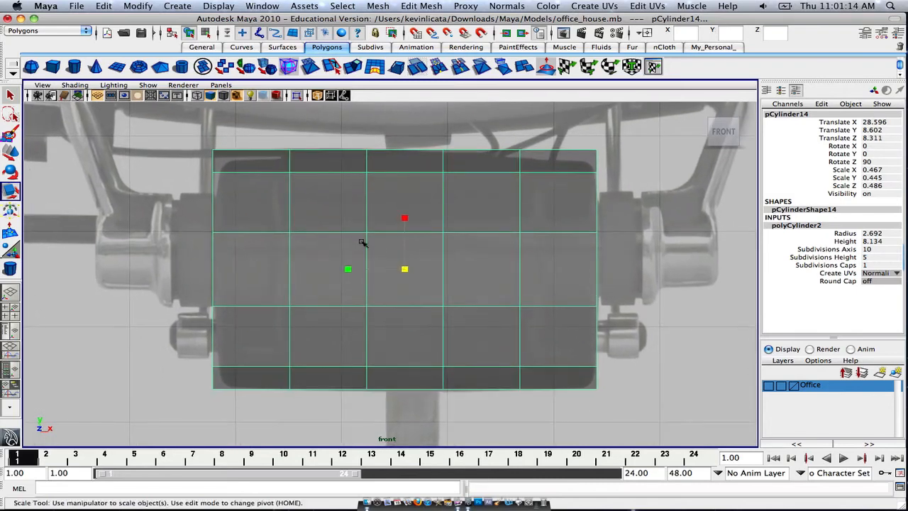
# Try to move the cylinder's upper-left corner vertex onto the under-seat block's rounded outline in the front view.
pyautogui.moveTo(312, 206); pyautogui.dragTo(201, 129, button='right')
pyautogui.moveTo(233, 165)
pyautogui.mouseDown()
pyautogui.moveTo(215, 152)
pyautogui.moveTo(223, 162)
pyautogui.mouseUp()
pyautogui.press('w')
pyautogui.press('z')
# Try lowering the second top-edge vertex and pulling the upper-left corner vertex inward to follow the block's upper outline.
pyautogui.scroll(1, 243, 159)
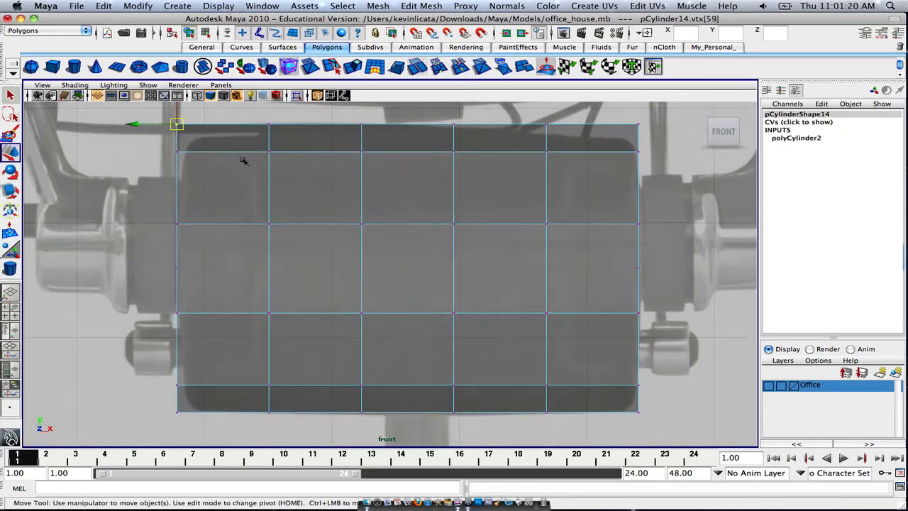
pyautogui.keyDown('alt'); pyautogui.moveTo(243, 159); pyautogui.dragTo(312, 231, button='middle'); pyautogui.keyUp('alt')
pyautogui.scroll(2, 324, 220)
pyautogui.click(298, 176)
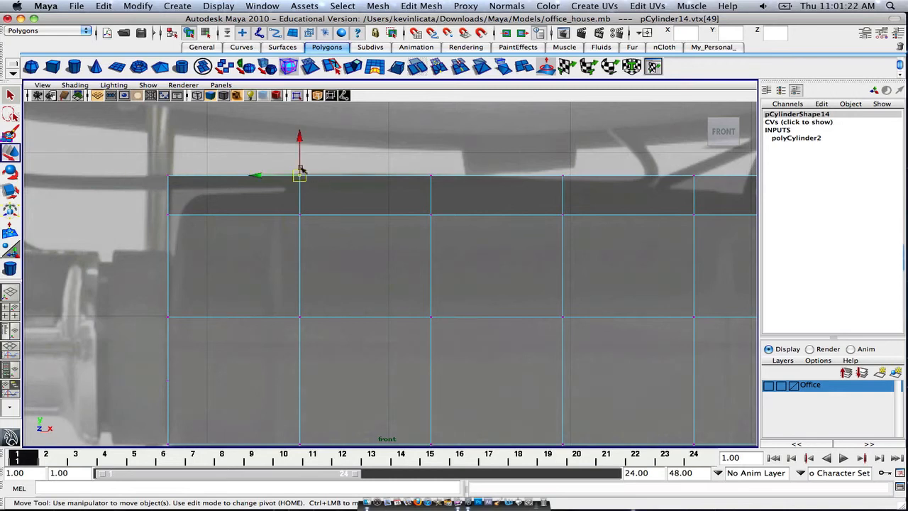
pyautogui.moveTo(300, 176); pyautogui.dragTo(301, 194)
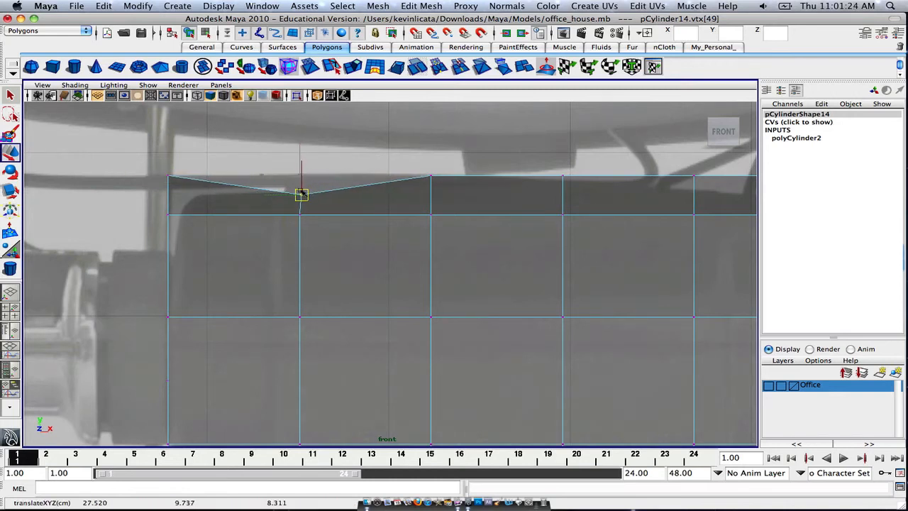
pyautogui.click(168, 176)
pyautogui.moveTo(168, 177); pyautogui.dragTo(194, 194)
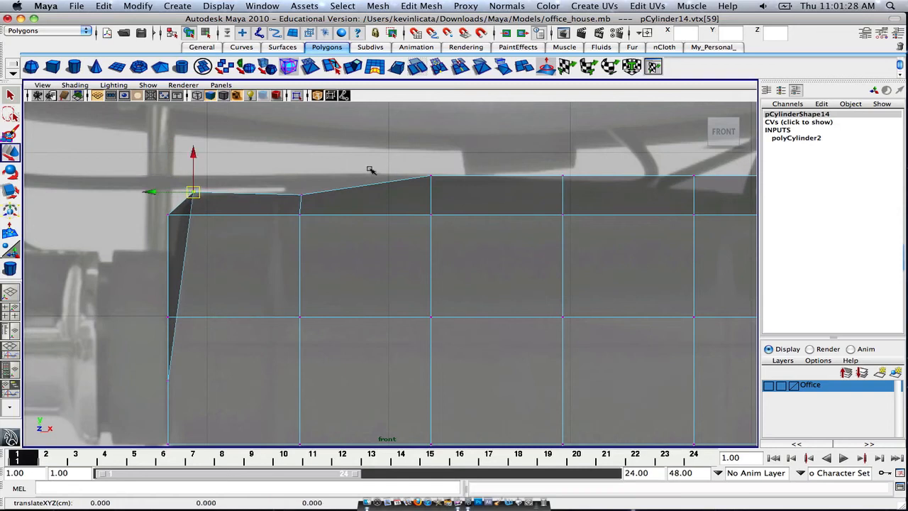
# Try lowering the third and fourth top-edge vertices onto the block's upper outline.
pyautogui.click(431, 176)
pyautogui.moveTo(431, 177); pyautogui.dragTo(435, 195)
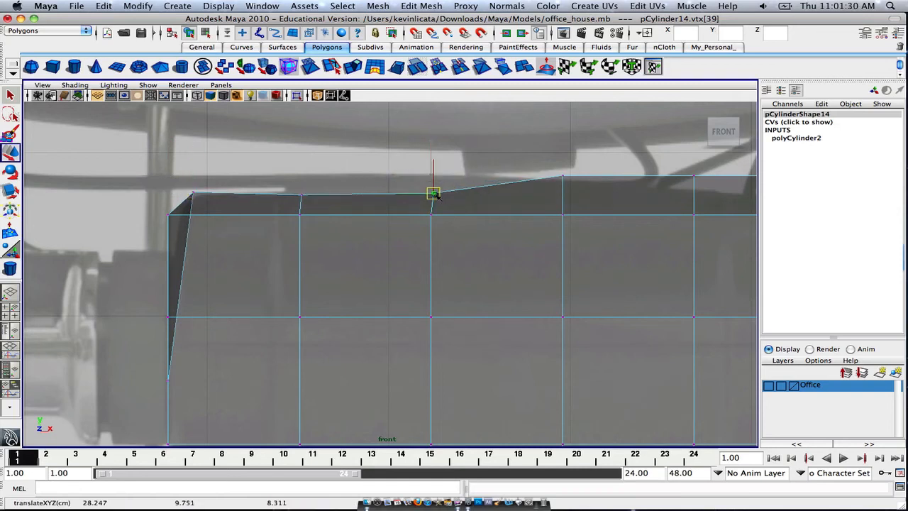
pyautogui.keyDown('alt'); pyautogui.moveTo(434, 195); pyautogui.dragTo(315, 187, button='middle'); pyautogui.keyUp('alt')
pyautogui.click(444, 171)
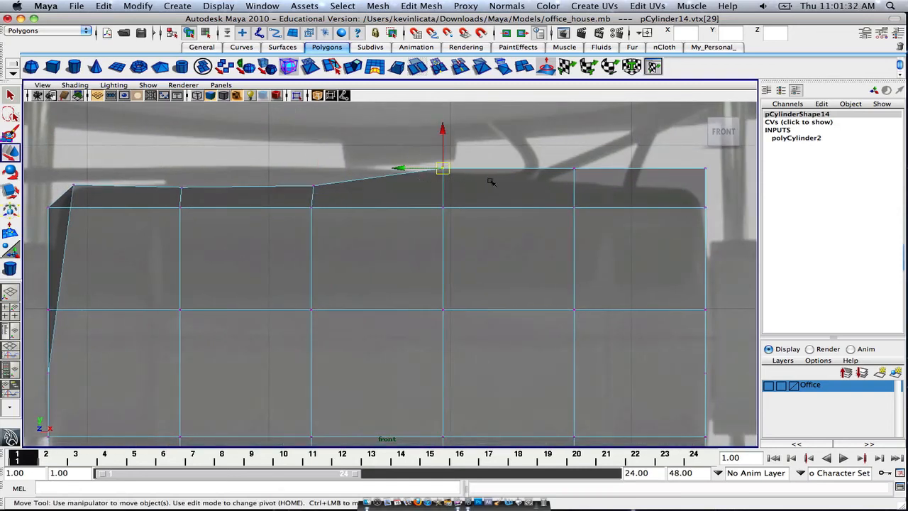
pyautogui.moveTo(442, 168); pyautogui.dragTo(459, 196)
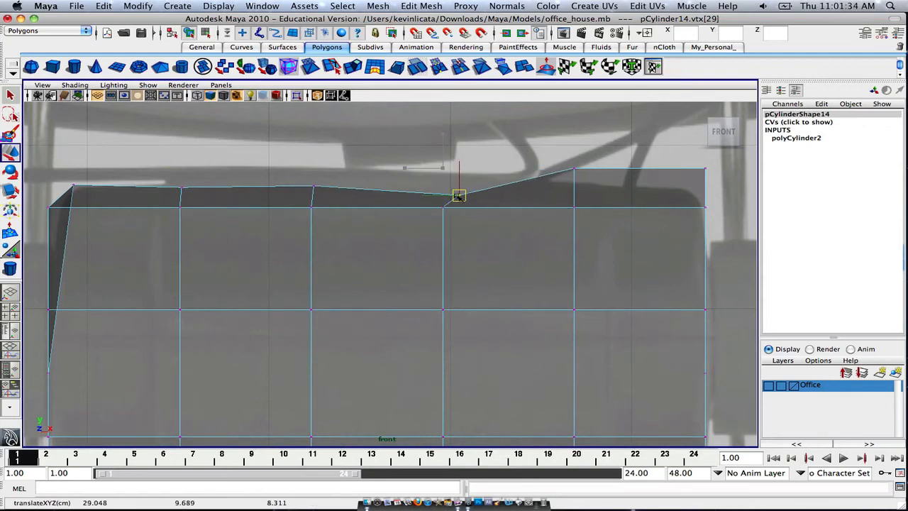
# Undo the four vertex moves along the cylinder's top edge.
pyautogui.press('z')
pyautogui.press('z')
pyautogui.press('z')
pyautogui.press('z')
pyautogui.press('z')
pyautogui.press('z')
pyautogui.press('z')
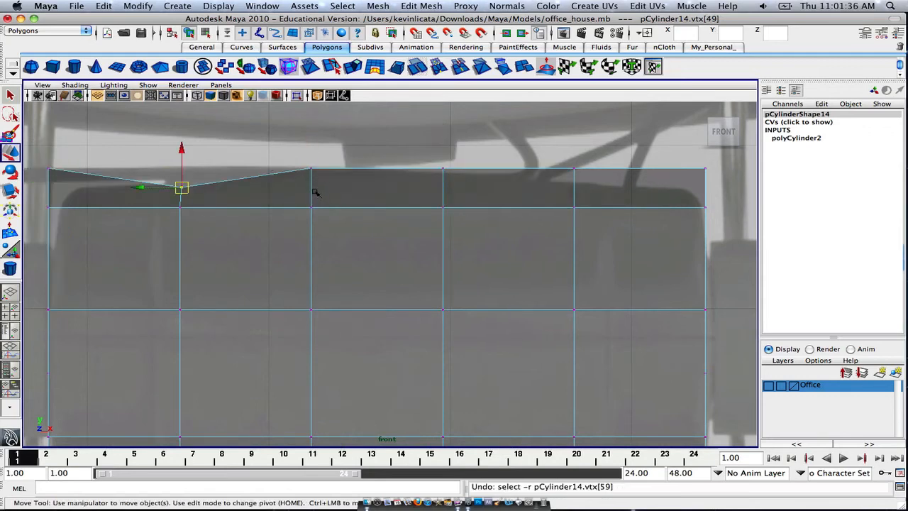
pyautogui.press('z')
# Try lowering the cylinder's upper-right corner vertex to the top of the block's outline.
pyautogui.scroll(-4, 303, 193)
pyautogui.keyDown('alt'); pyautogui.moveTo(502, 166); pyautogui.dragTo(378, 232, button='middle'); pyautogui.keyUp('alt')
pyautogui.scroll(4, 407, 239)
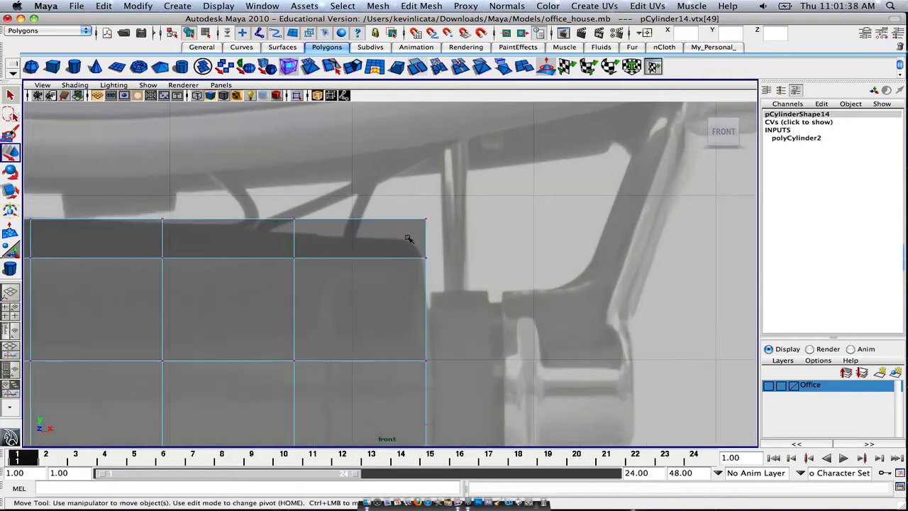
pyautogui.moveTo(403, 215); pyautogui.dragTo(427, 238)
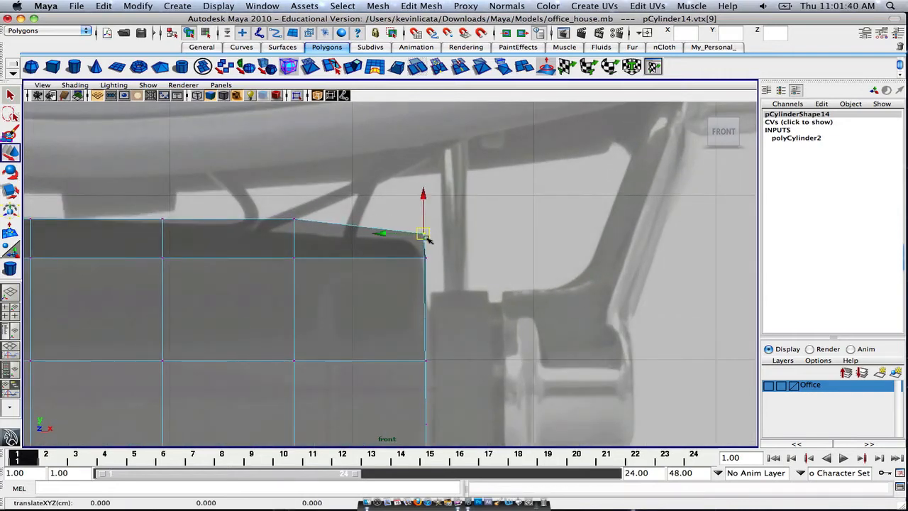
pyautogui.press('z')
# Try moving the two uppermost right-end vertices together, inward and down toward the block's rounded corner.
pyautogui.keyDown('alt'); pyautogui.moveTo(416, 250); pyautogui.dragTo(451, 199, button='middle'); pyautogui.keyUp('alt')
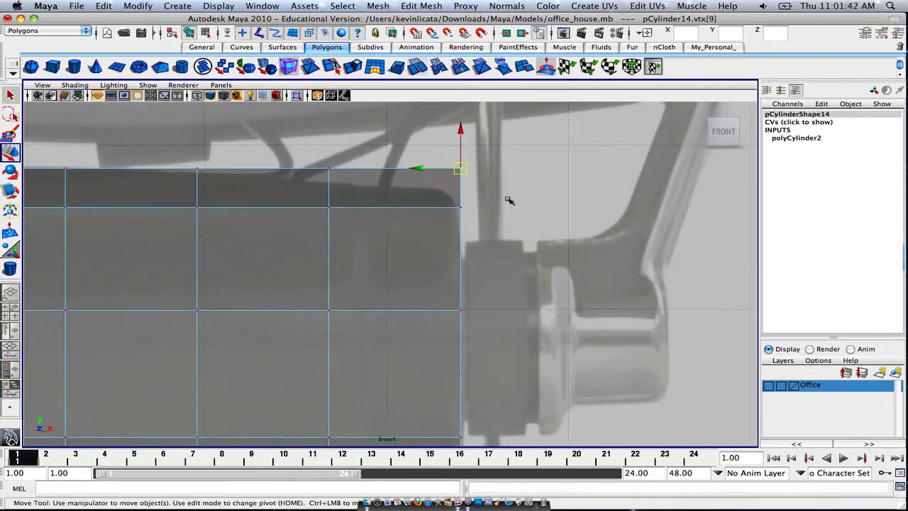
pyautogui.moveTo(443, 160); pyautogui.dragTo(487, 223)
pyautogui.moveTo(463, 188); pyautogui.dragTo(451, 212)
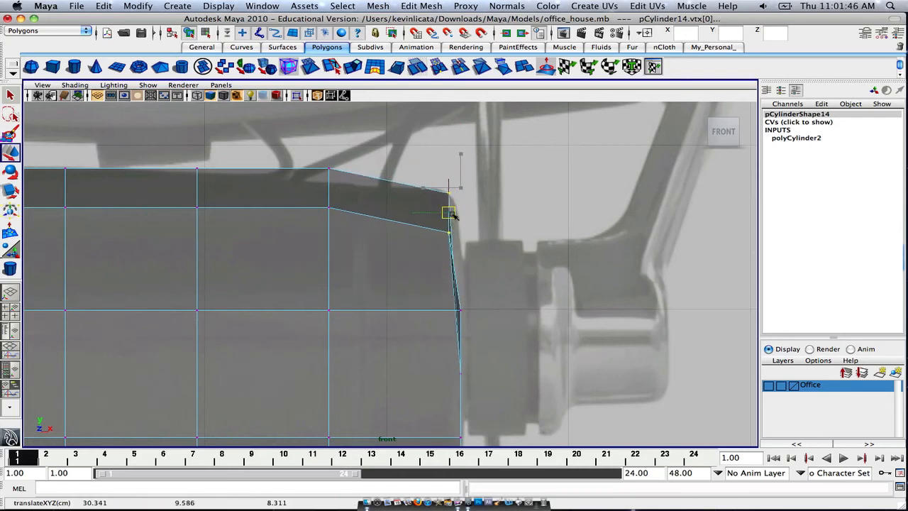
pyautogui.press('z')
# Try pulling only the upper-right corner vertex slightly inward and down, compare it with the whole block, and undo the move.
pyautogui.click(461, 168)
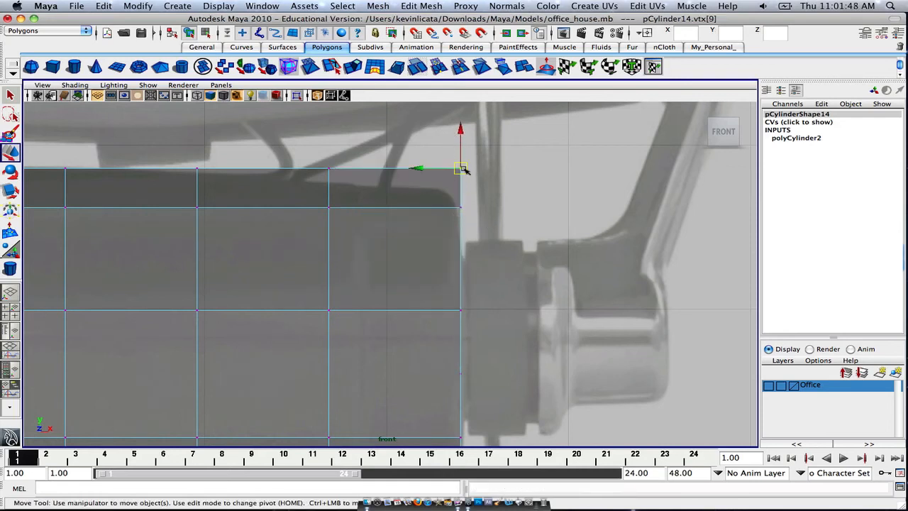
pyautogui.moveTo(461, 168); pyautogui.dragTo(454, 193)
pyautogui.keyDown('alt'); pyautogui.moveTo(470, 211); pyautogui.dragTo(505, 141, button='middle'); pyautogui.keyUp('alt')
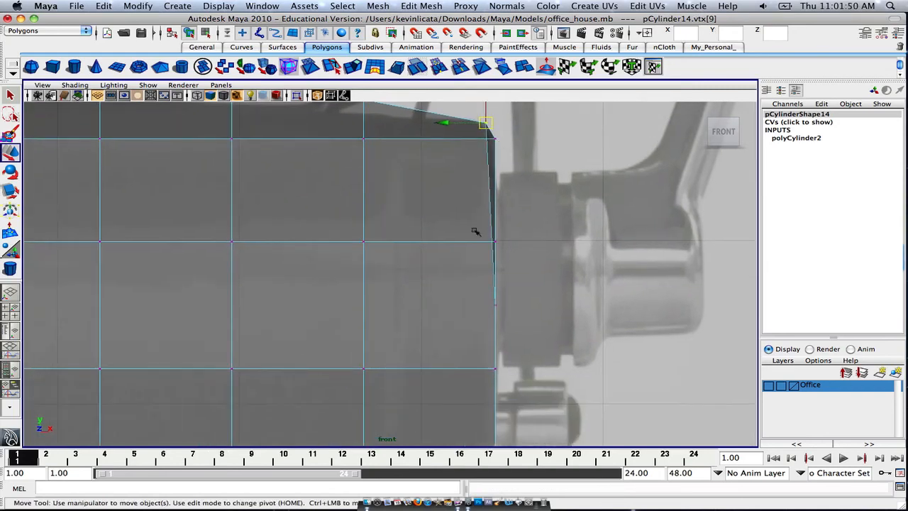
pyautogui.scroll(-10, 397, 232)
pyautogui.keyDown('alt'); pyautogui.moveTo(353, 226); pyautogui.dragTo(451, 219, button='middle'); pyautogui.keyUp('alt')
pyautogui.scroll(7, 419, 247)
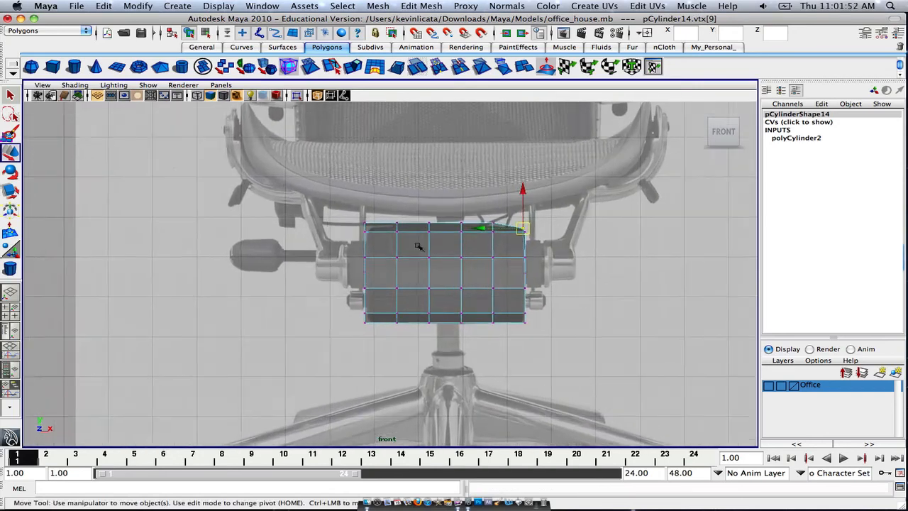
pyautogui.keyDown('alt'); pyautogui.moveTo(406, 282); pyautogui.dragTo(404, 238, button='middle'); pyautogui.keyUp('alt')
pyautogui.hotkey('ctrl', 'z')
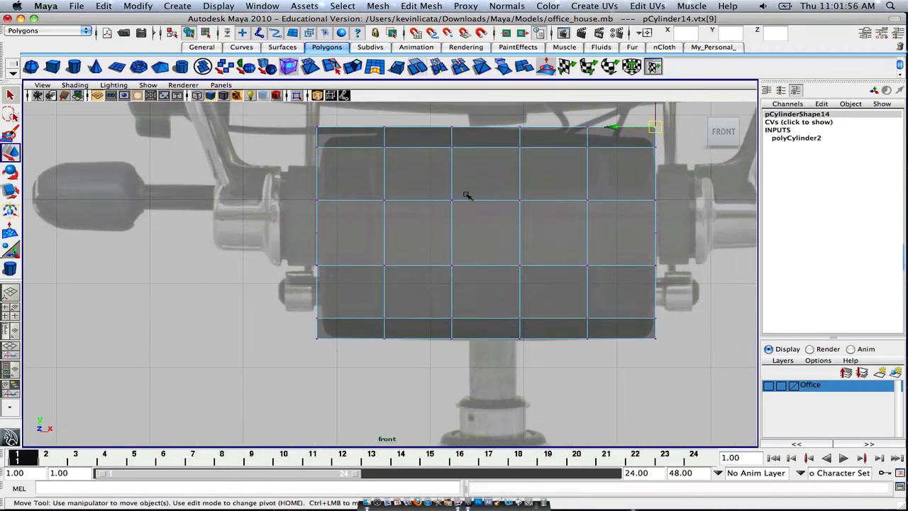
# Preview the whole cylinder smoothed against the under-seat block's outline, and restore its unsmoothed display.
pyautogui.moveTo(462, 197); pyautogui.dragTo(481, 185, button='right')
pyautogui.press('space')
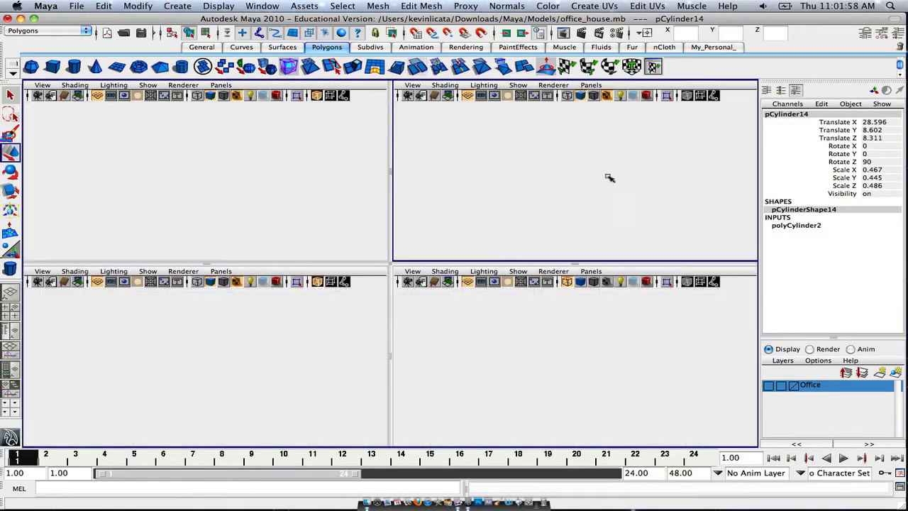
pyautogui.press('space')
pyautogui.press('3')
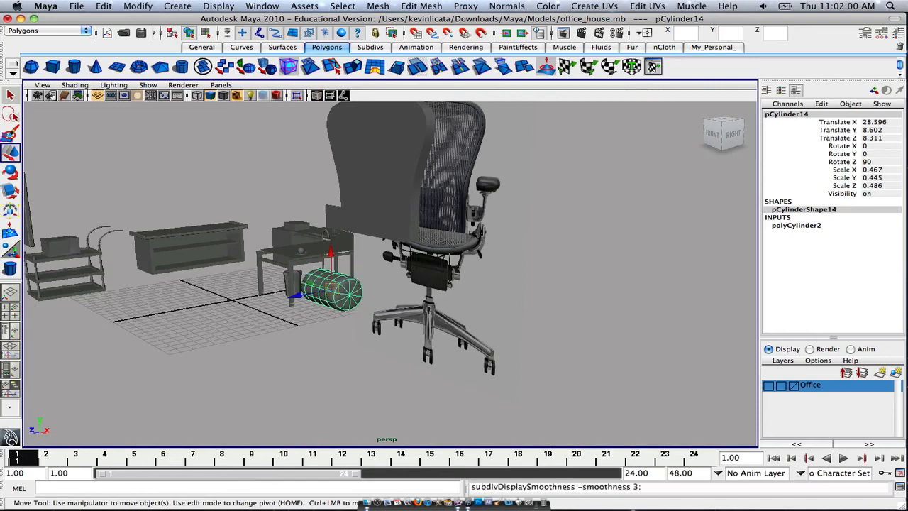
pyautogui.press('space')
pyautogui.press('space')
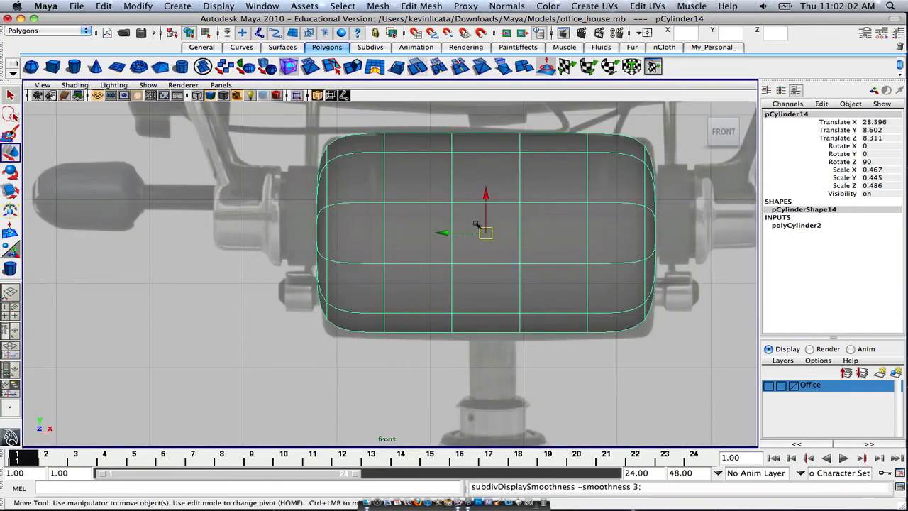
pyautogui.keyDown('alt'); pyautogui.moveTo(502, 181); pyautogui.dragTo(452, 195, button='middle'); pyautogui.keyUp('alt')
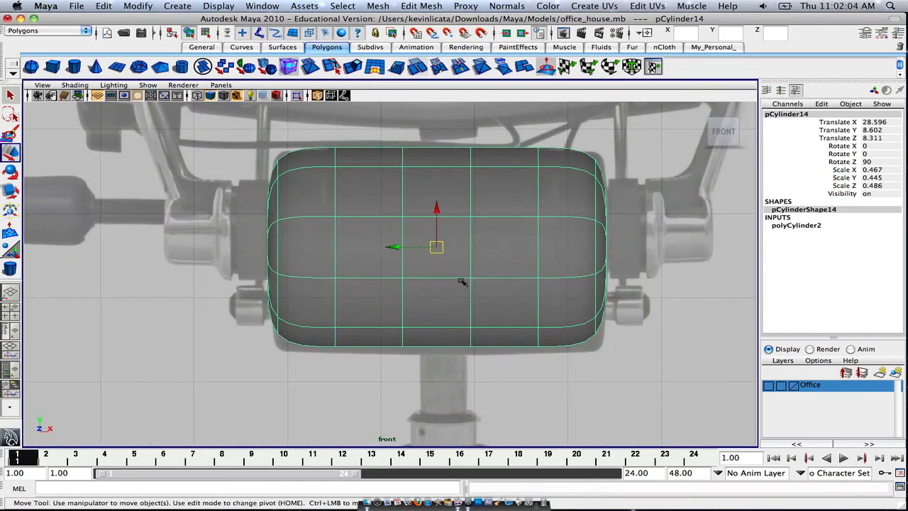
pyautogui.press('1')
# Try moving the cylinder's lower-left corner vertex to the block's rounded bottom corner, and undo the move.
pyautogui.keyDown('alt'); pyautogui.moveTo(353, 202); pyautogui.dragTo(391, 222, button='middle'); pyautogui.keyUp('alt')
pyautogui.keyDown('alt'); pyautogui.moveTo(391, 222); pyautogui.dragTo(391, 249, button='right'); pyautogui.keyUp('alt')
pyautogui.keyDown('alt'); pyautogui.moveTo(391, 248); pyautogui.dragTo(393, 186, button='middle'); pyautogui.keyUp('alt')
pyautogui.keyDown('alt'); pyautogui.moveTo(393, 186); pyautogui.dragTo(357, 290, button='right'); pyautogui.keyUp('alt')
pyautogui.moveTo(303, 272); pyautogui.dragTo(270, 274, button='right')
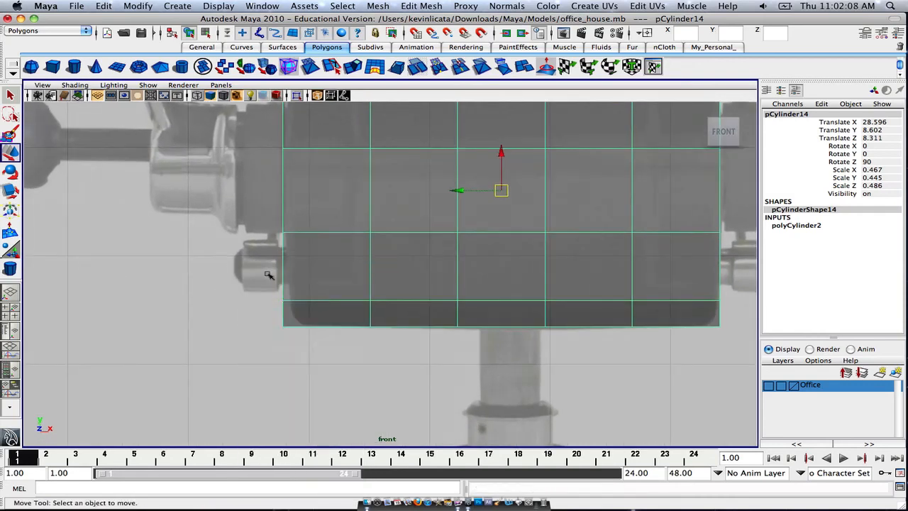
pyautogui.moveTo(266, 312); pyautogui.dragTo(298, 324)
pyautogui.press('super+z')
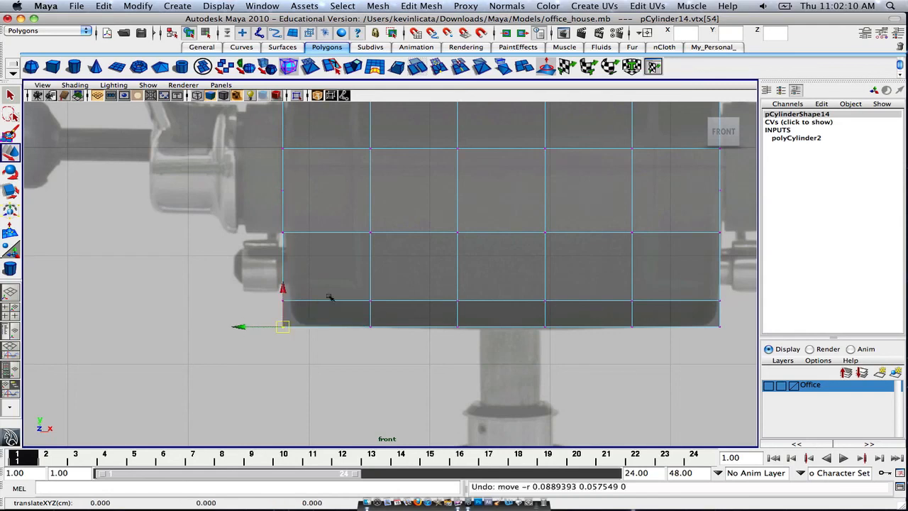
# Compare the subdivided cylinder with the under-seat block and chair reference in the front and perspective views.
pyautogui.keyDown('alt'); pyautogui.moveTo(391, 223); pyautogui.dragTo(355, 257, button='middle'); pyautogui.keyUp('alt')
pyautogui.keyDown('alt'); pyautogui.moveTo(355, 258); pyautogui.dragTo(414, 224, button='right'); pyautogui.keyUp('alt')
pyautogui.keyDown('alt'); pyautogui.moveTo(423, 220); pyautogui.dragTo(381, 246, button='middle'); pyautogui.keyUp('alt')
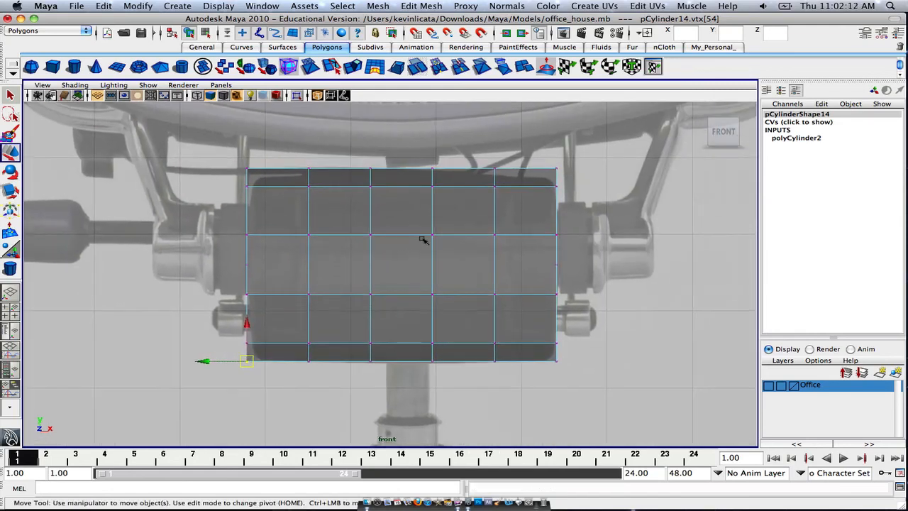
pyautogui.press('space')
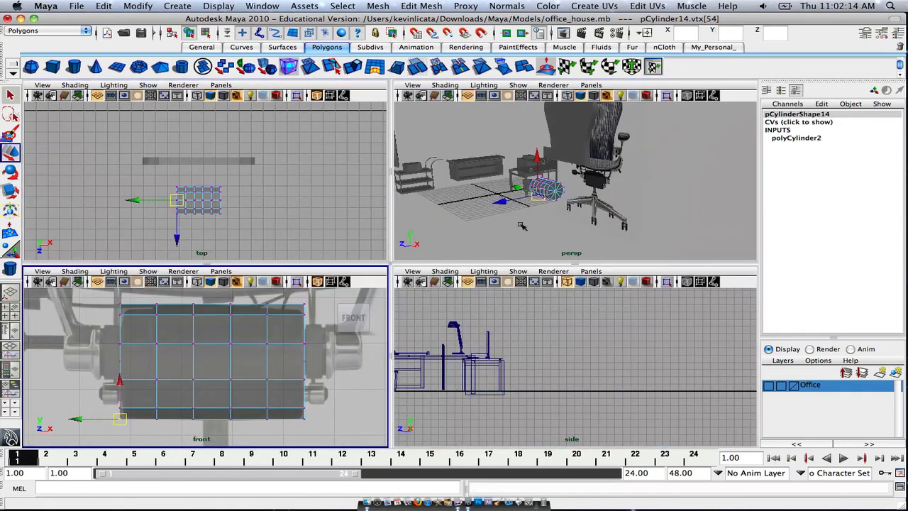
pyautogui.press('space')
pyautogui.keyDown('alt'); pyautogui.moveTo(397, 264); pyautogui.dragTo(452, 278); pyautogui.keyUp('alt')
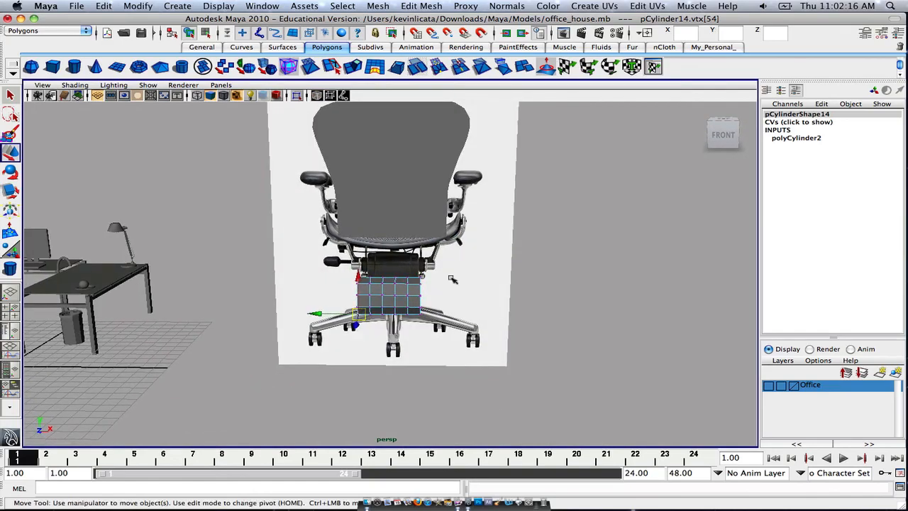